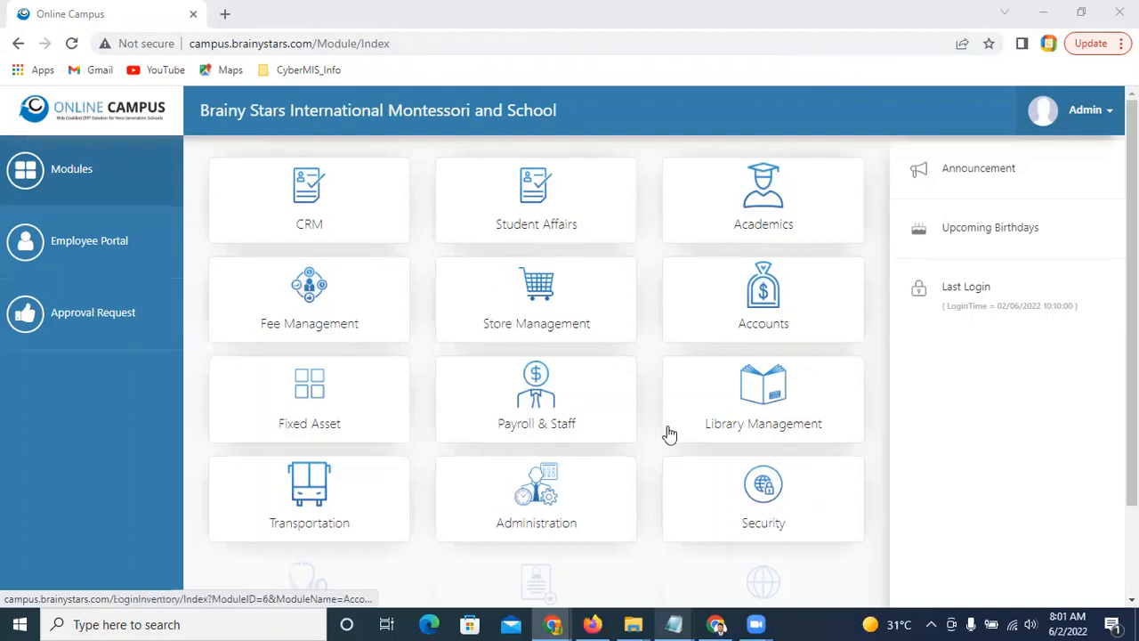
# Open the Security module, which redirects to the Brainy Stars login page.
pyautogui.click(763, 485)
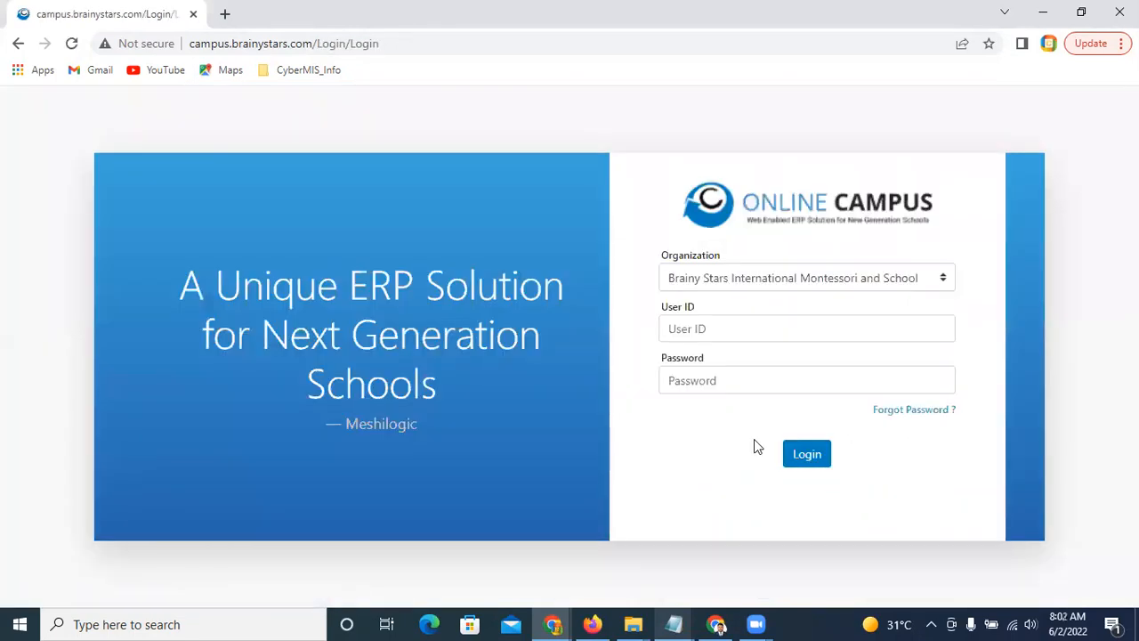
# Log in as the admin user with the account password.
pyautogui.click(709, 327)
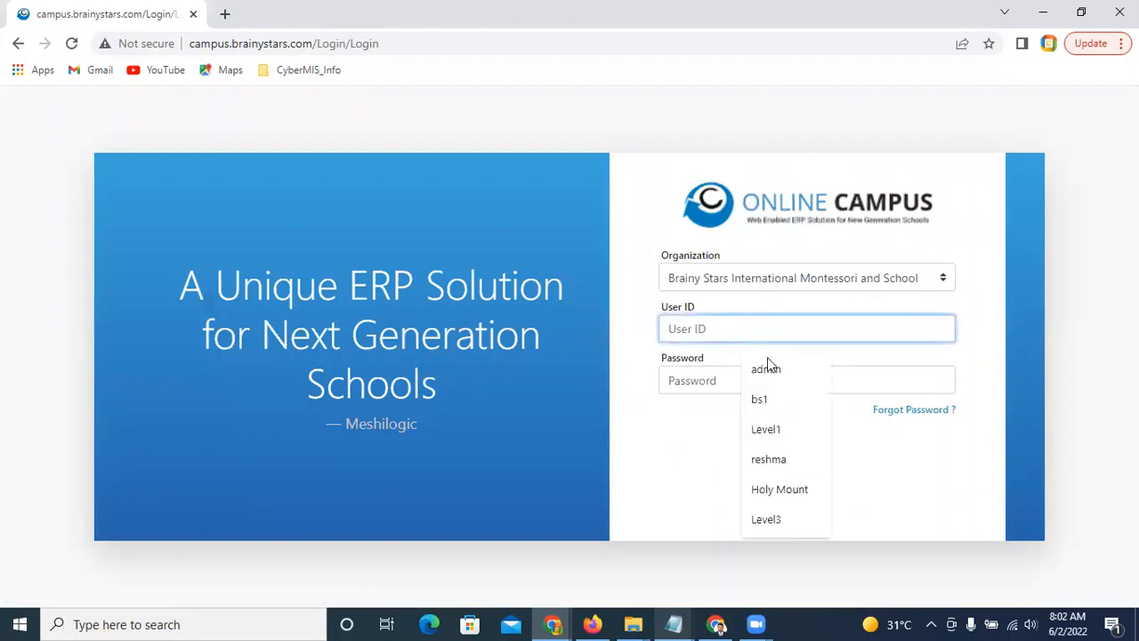
pyautogui.click(789, 376)
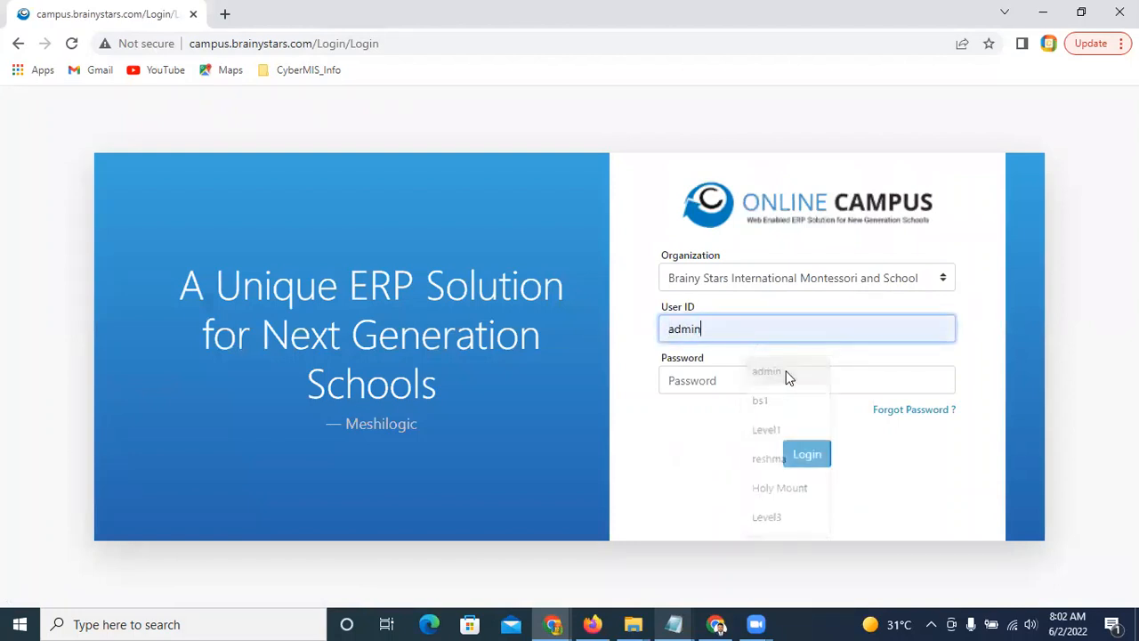
pyautogui.click(693, 380)
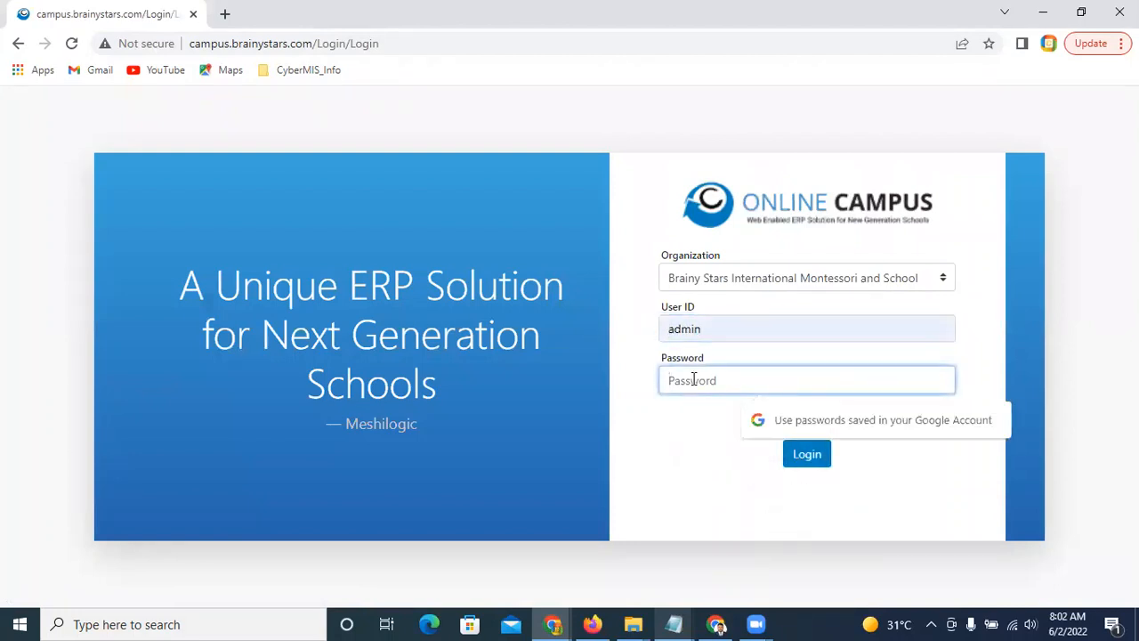
pyautogui.write('•••••')
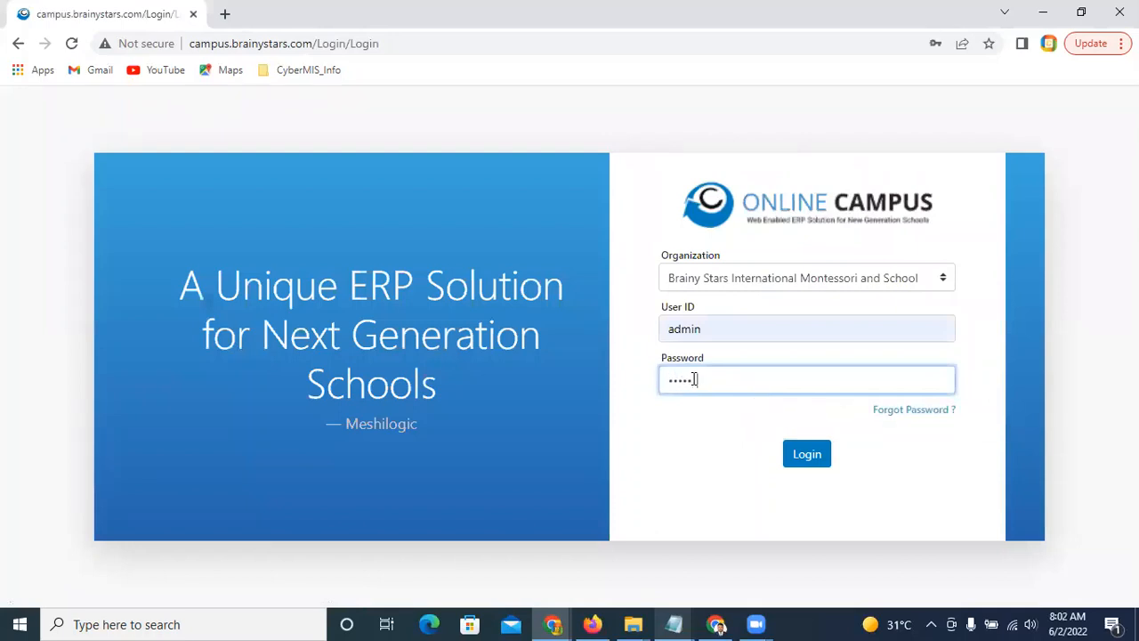
pyautogui.write('•••••')
pyautogui.click(810, 461)
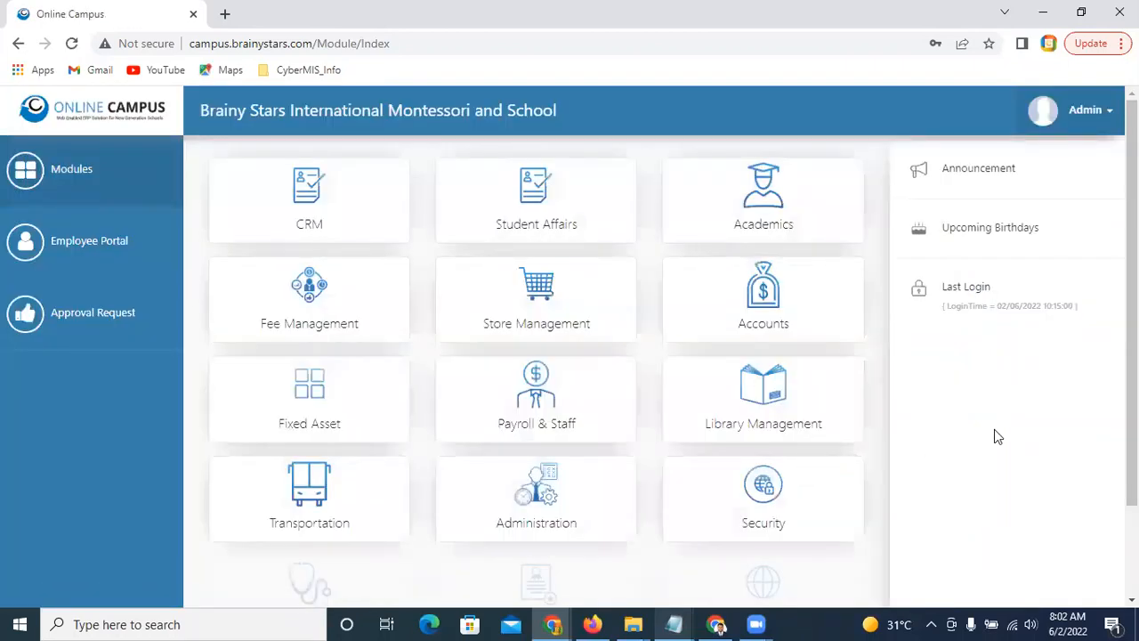
# Go to Security > Users and start a new user with Add New.
pyautogui.click(751, 498)
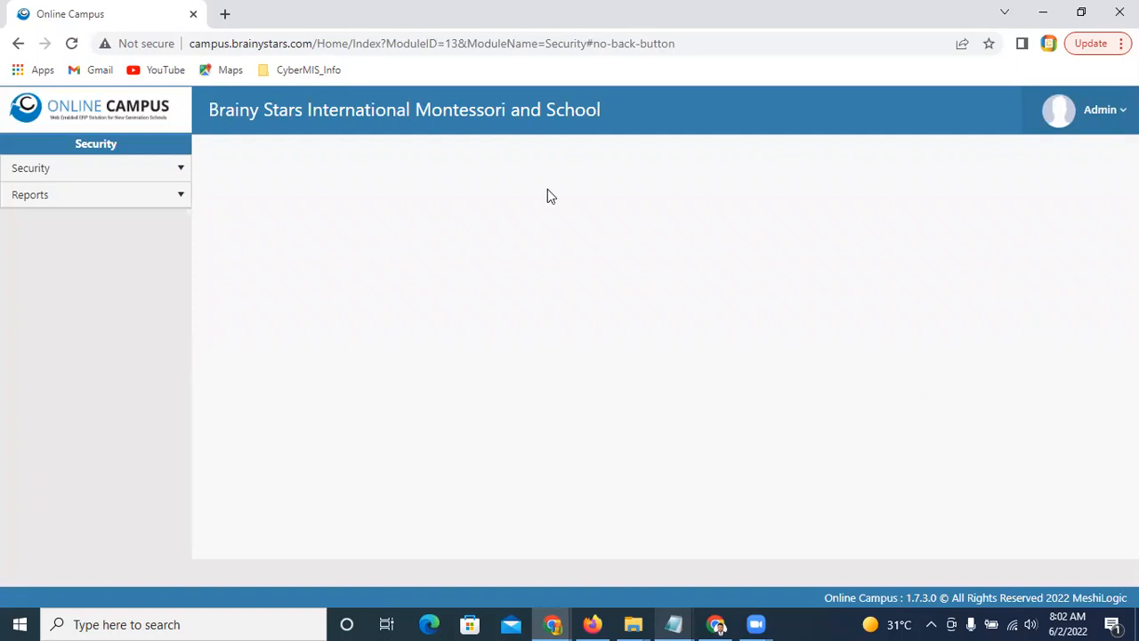
pyautogui.click(42, 175)
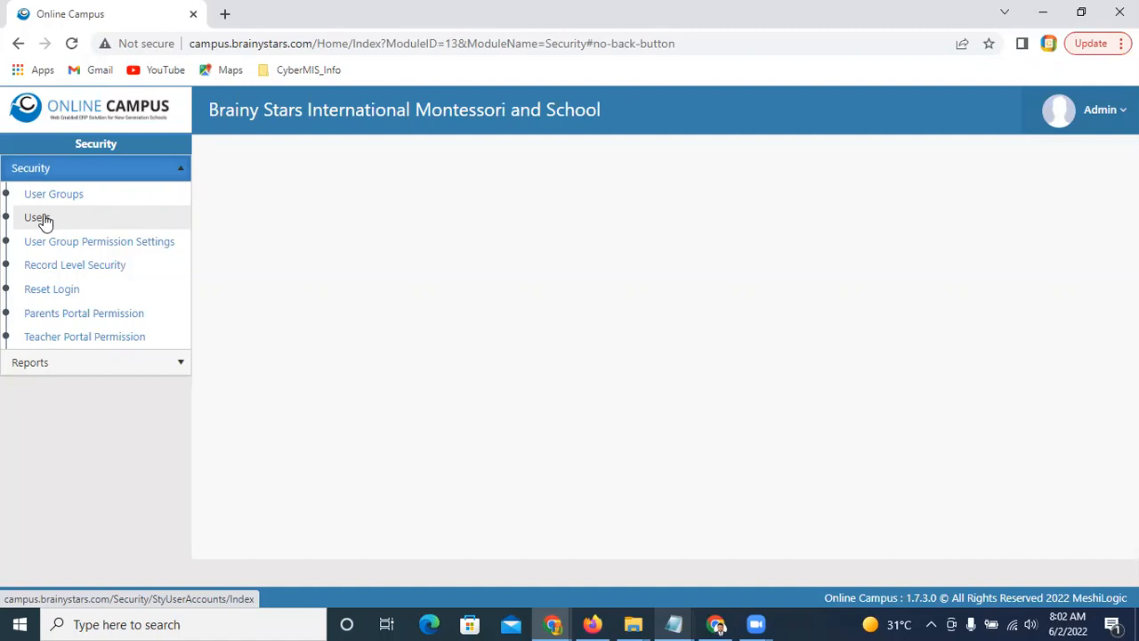
pyautogui.click(40, 217)
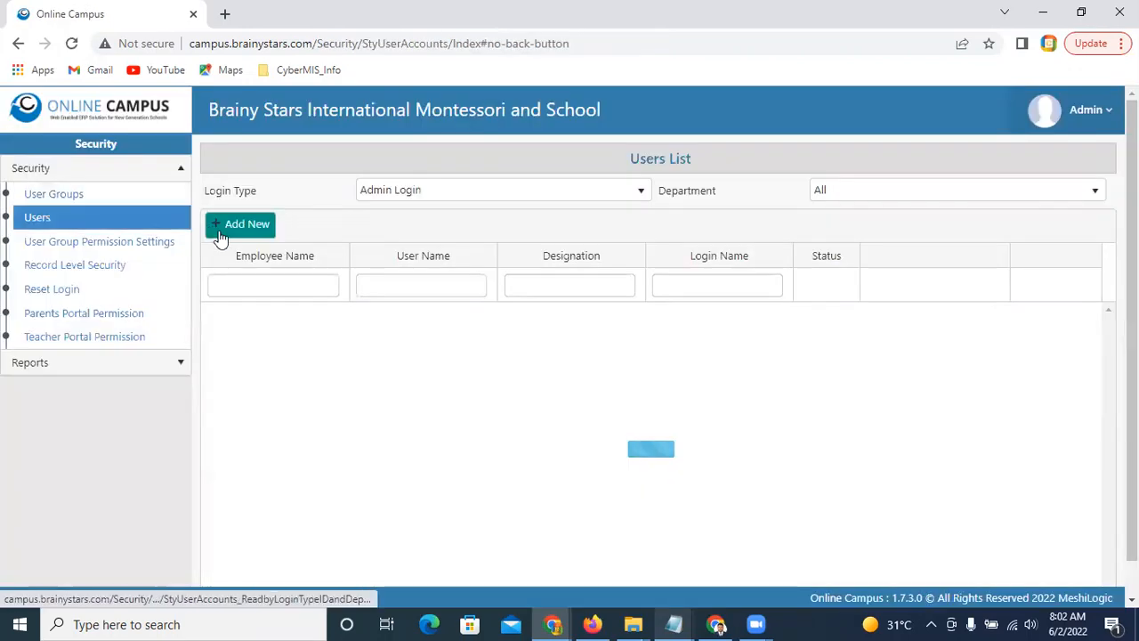
pyautogui.click(233, 225)
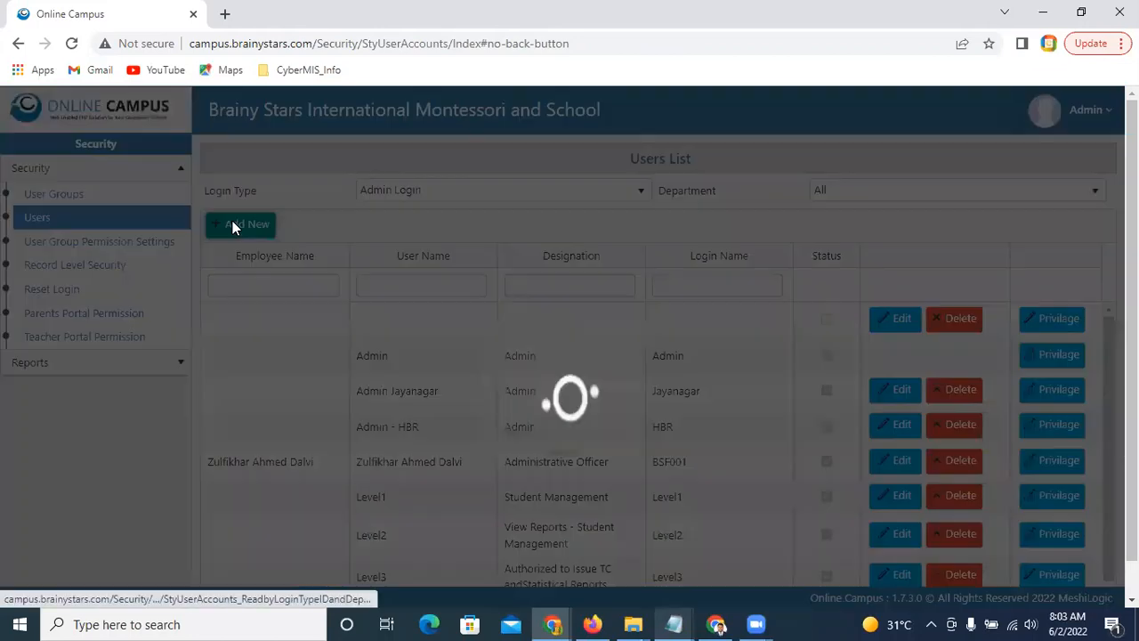
# Enter user name L1 and designation 'Student Mgmt.'.
pyautogui.click(388, 194)
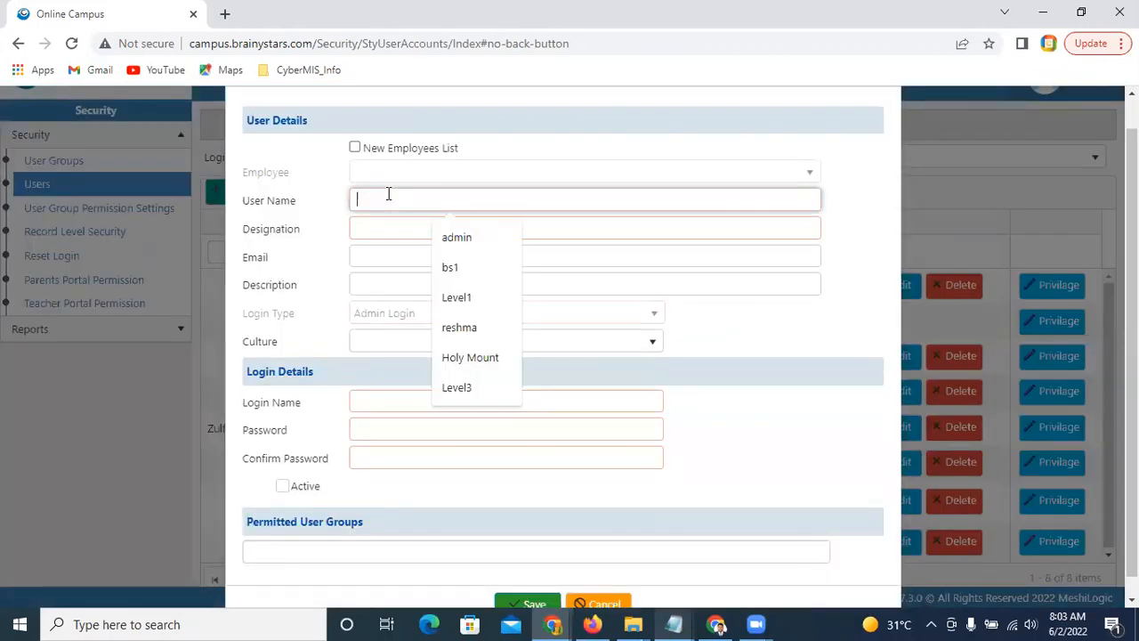
pyautogui.write('L1')
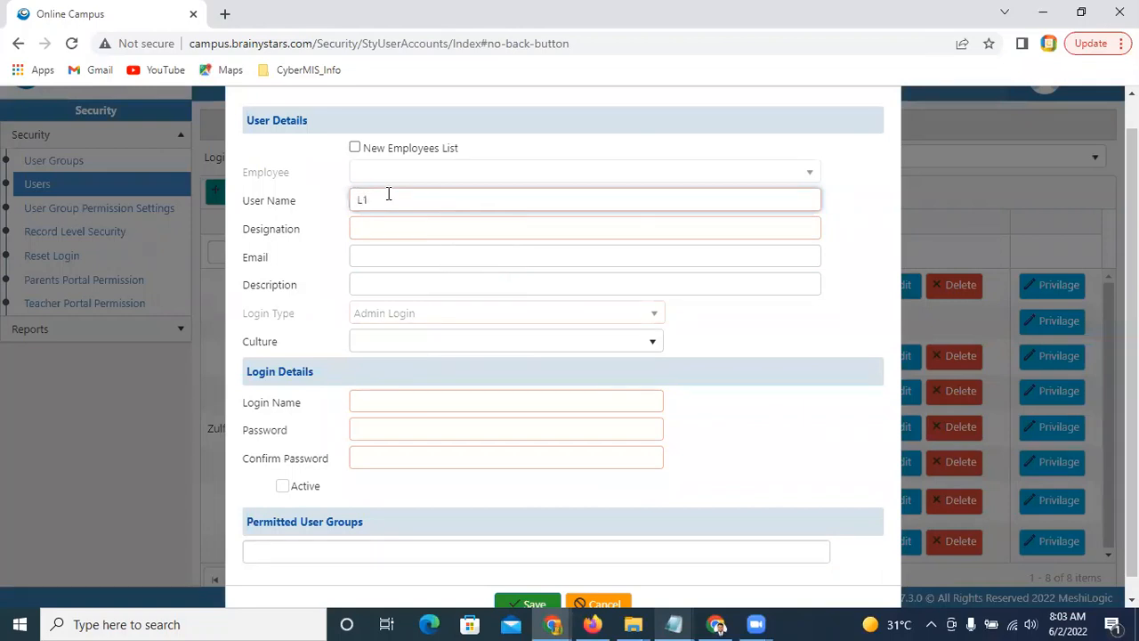
pyautogui.click(386, 233)
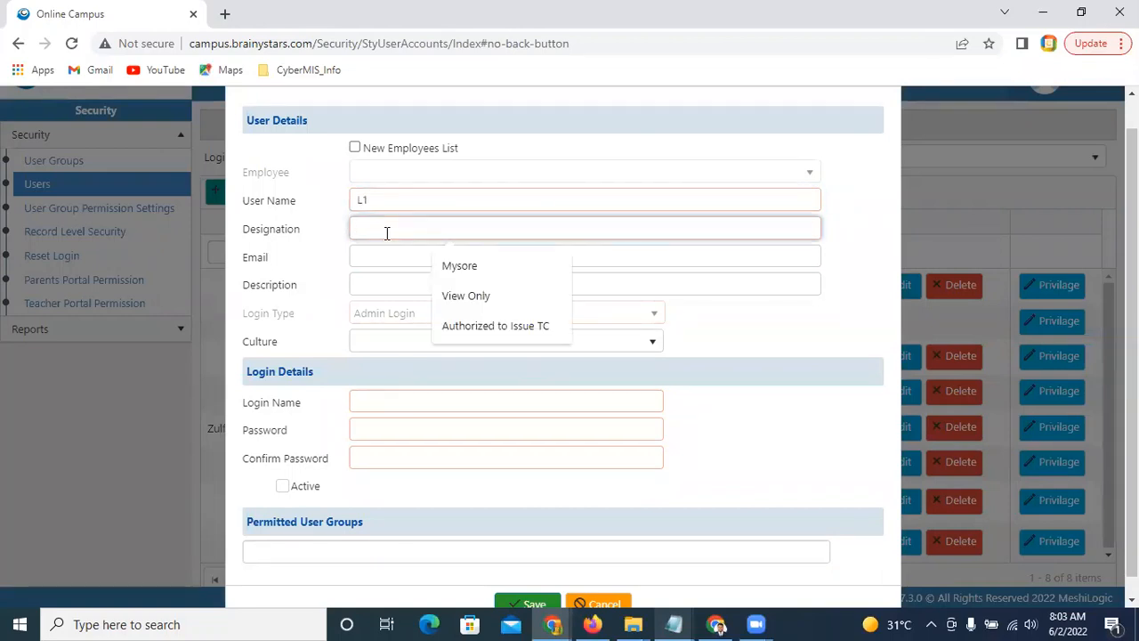
pyautogui.write('Stuent')
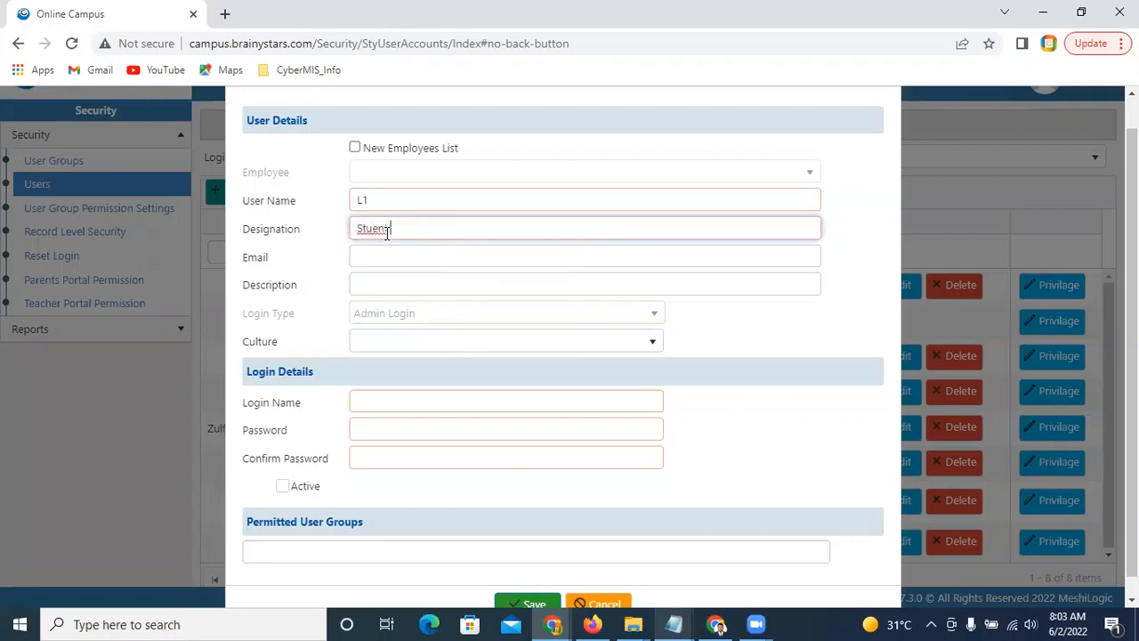
pyautogui.press('BackSpace')
pyautogui.press('BackSpace')
pyautogui.press('BackSpace')
pyautogui.press('BackSpace')
pyautogui.press('BackSpace')
pyautogui.write('tudent Mgmt.')
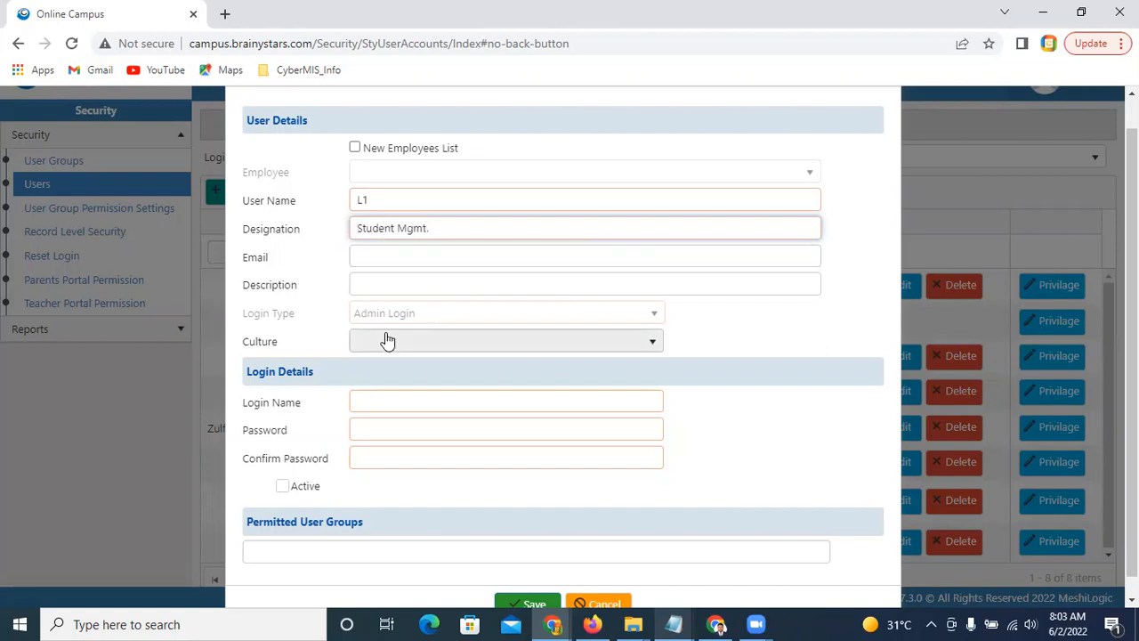
# Set the login name to L1, correcting the extra typed text.
pyautogui.click(373, 401)
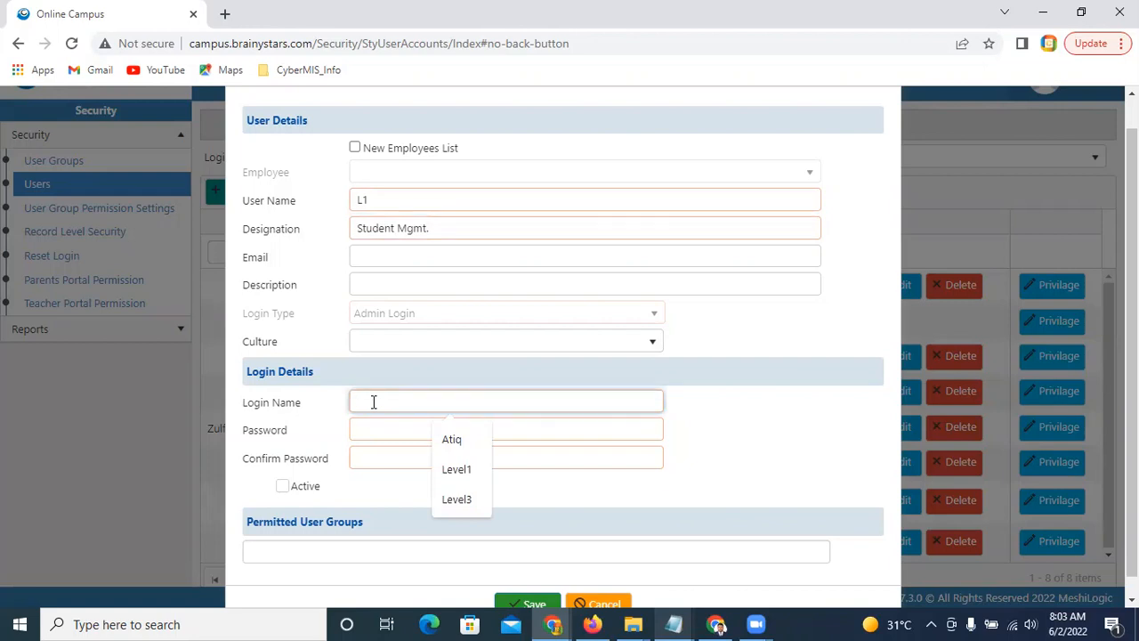
pyautogui.write('L1')
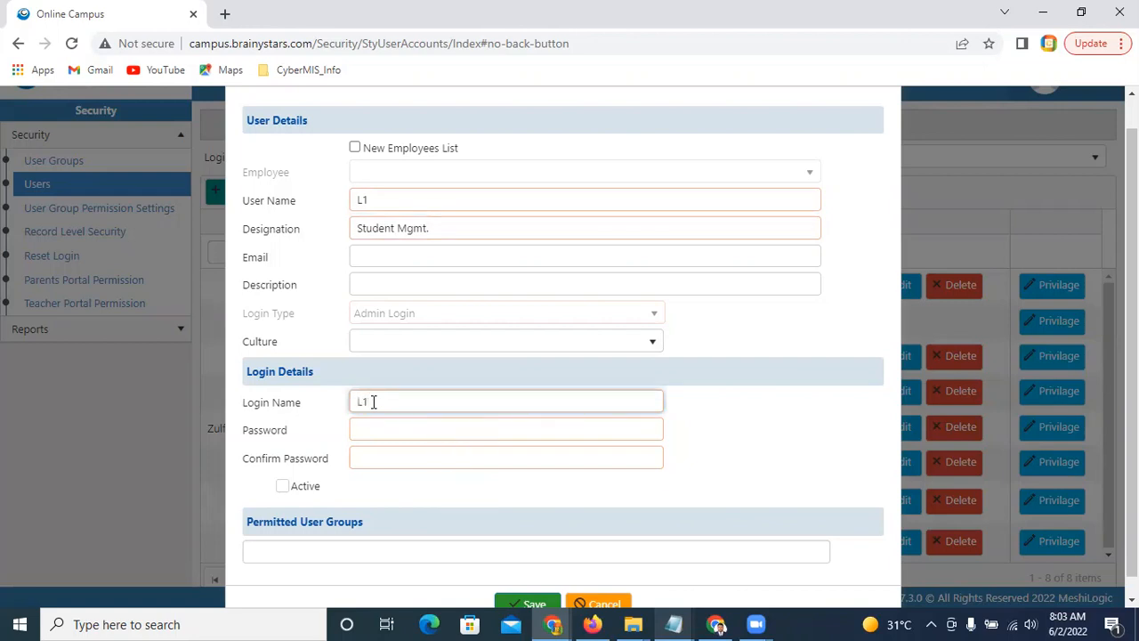
pyautogui.click(397, 433)
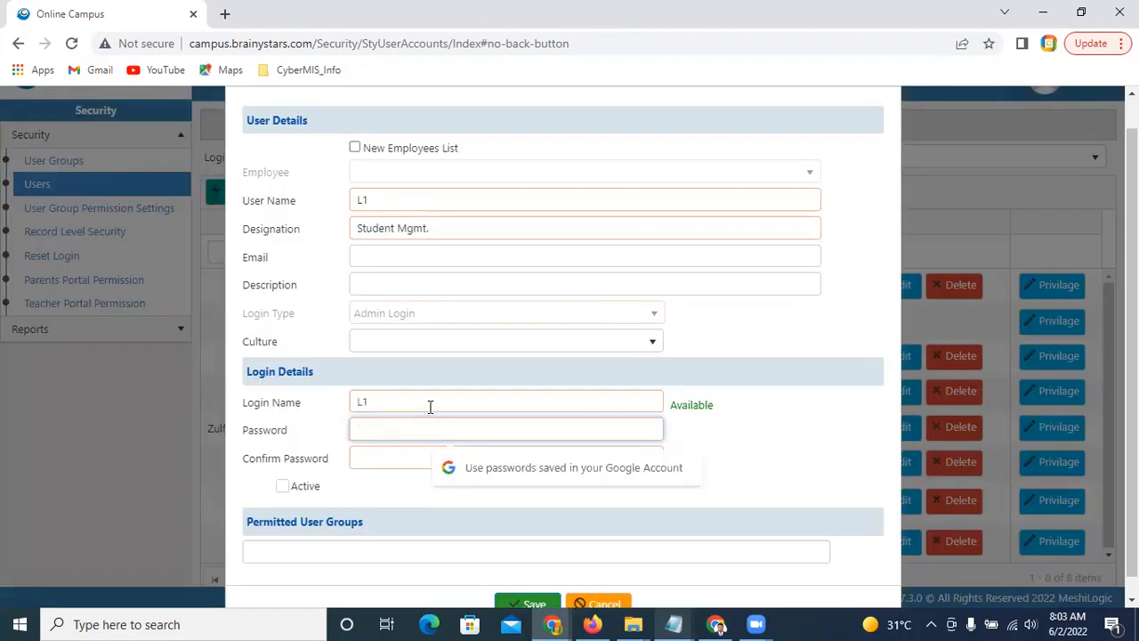
pyautogui.click(429, 405)
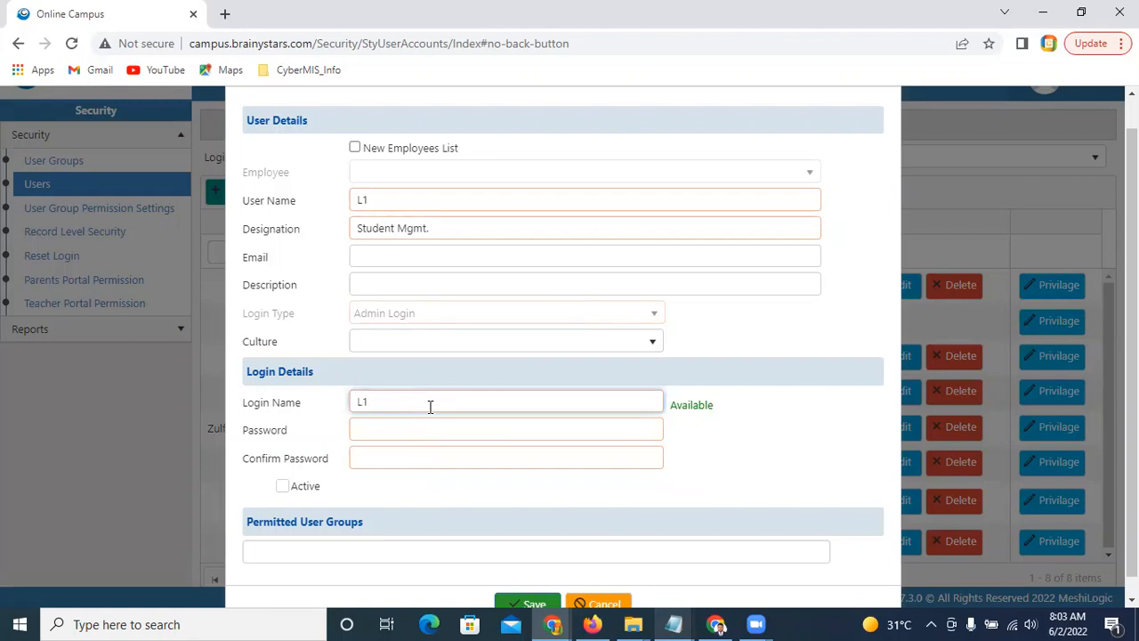
pyautogui.doubleClick(397, 403)
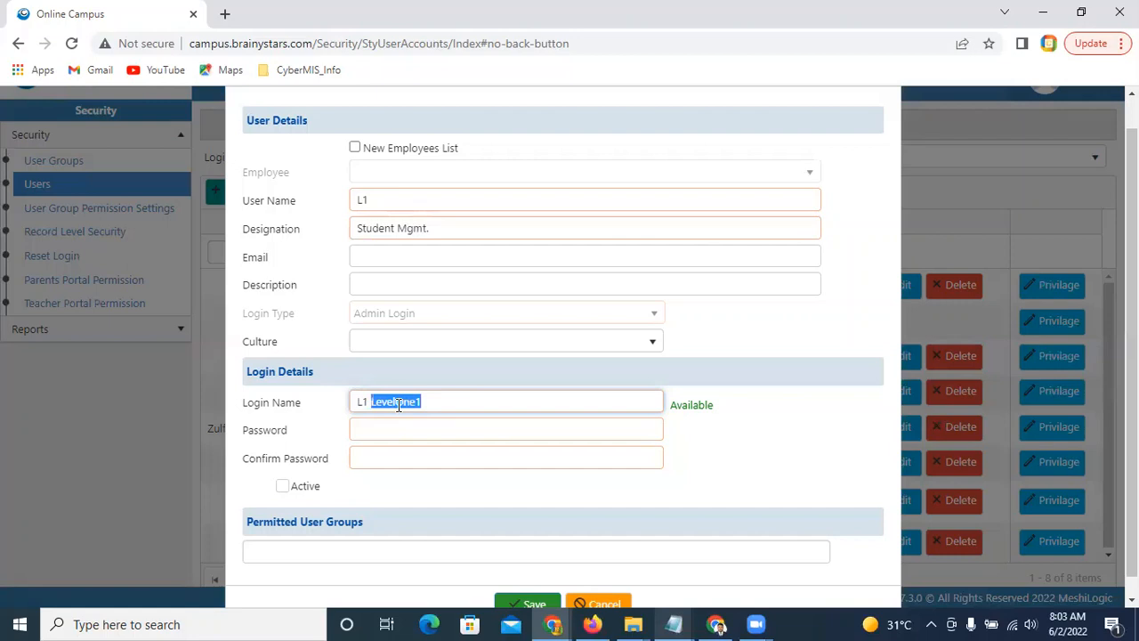
pyautogui.press('BackSpace')
# Enter and confirm the password for user L1.
pyautogui.click(401, 433)
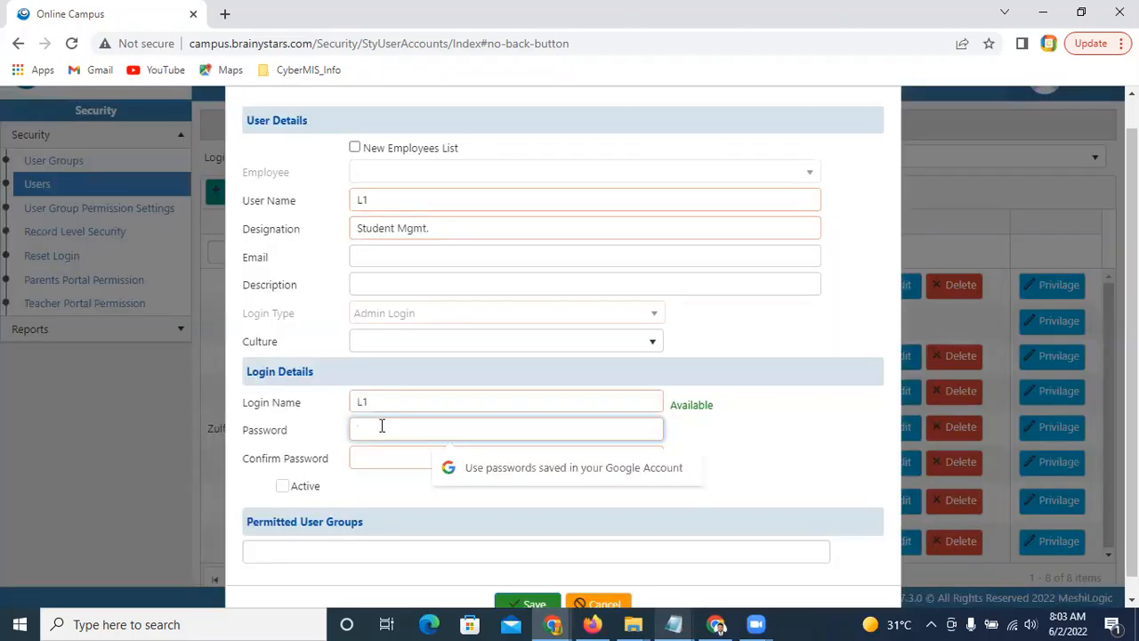
pyautogui.write('*********')
pyautogui.click(379, 460)
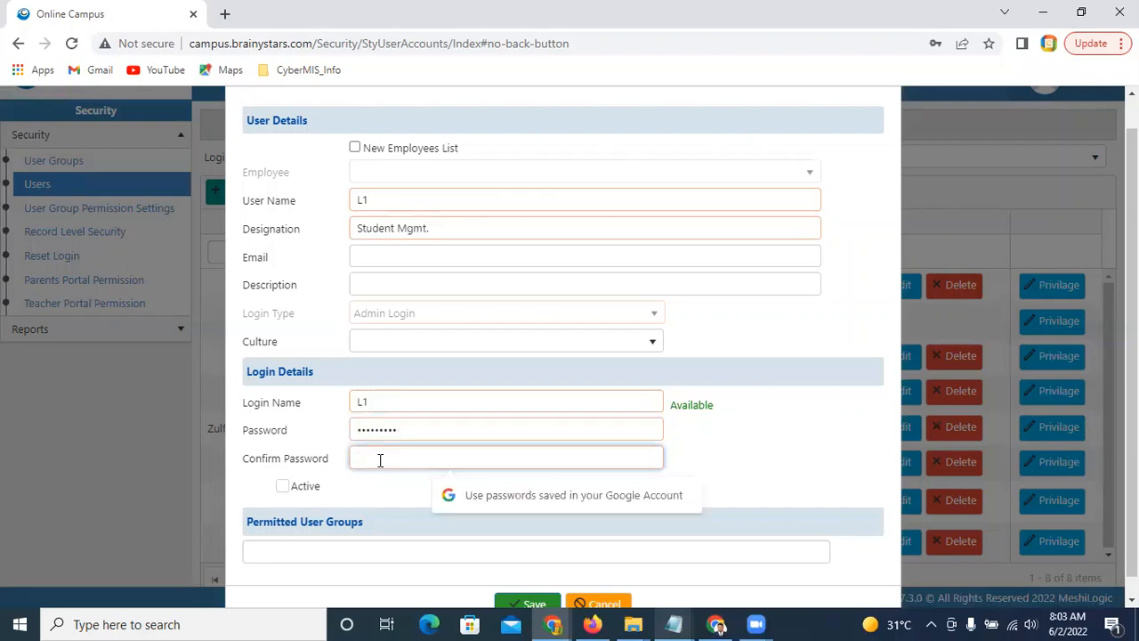
pyautogui.write('*********')
pyautogui.moveTo(692, 616)
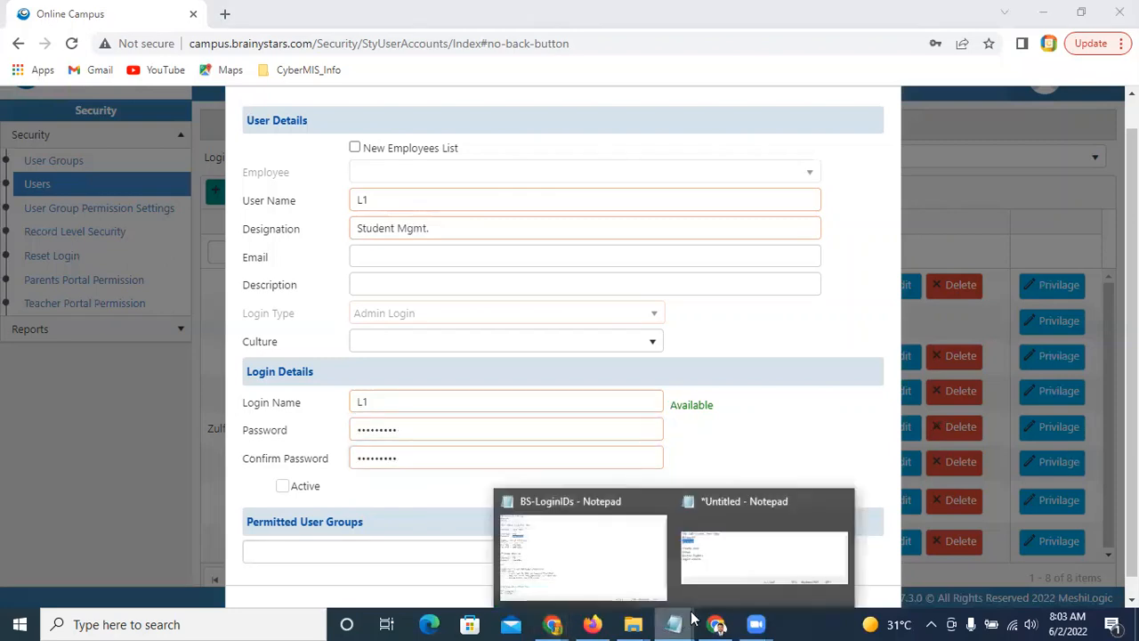
pyautogui.click(737, 569)
# Add the new user's password on a new line in the untitled Notepad note, then minimize Notepad.
pyautogui.click(470, 256)
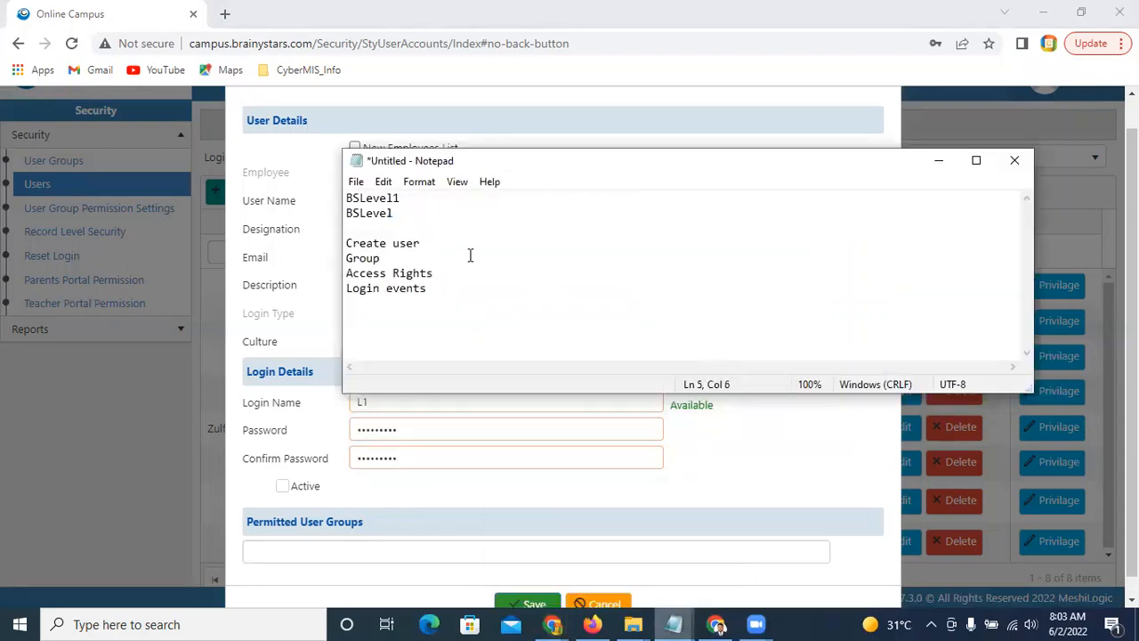
pyautogui.click(456, 297)
pyautogui.press('Return')
pyautogui.press('Return')
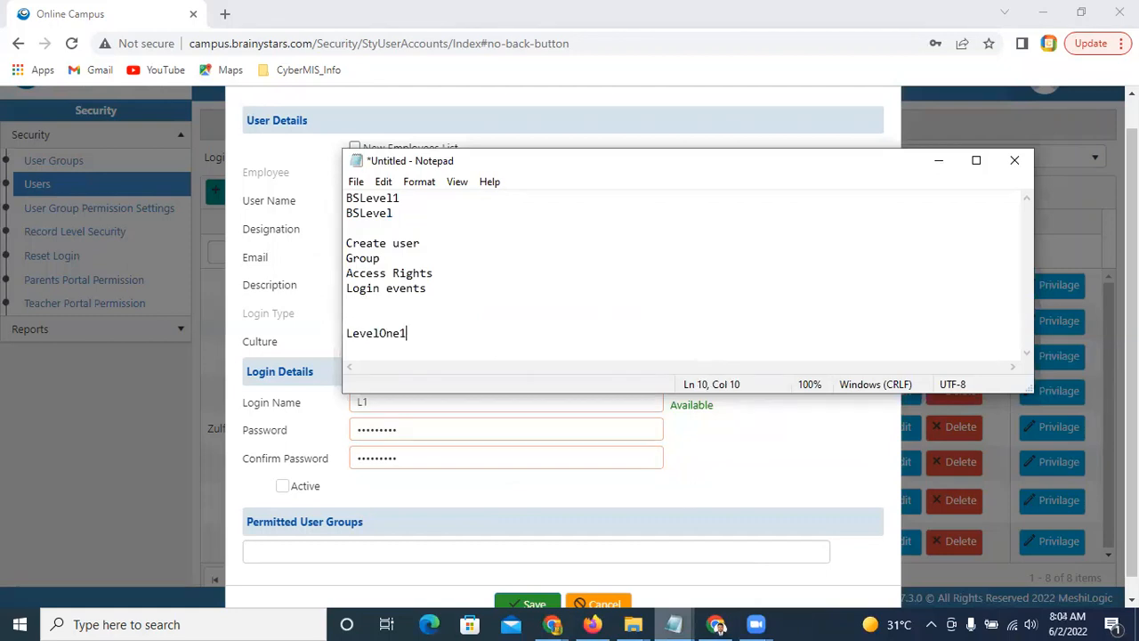
pyautogui.press('Return')
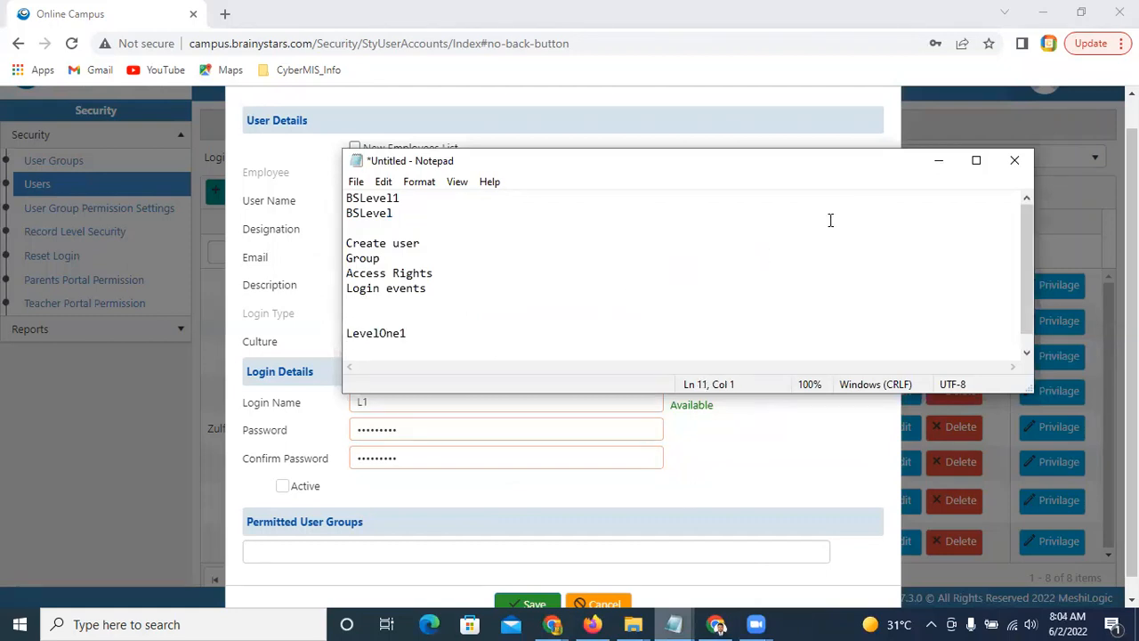
pyautogui.click(938, 161)
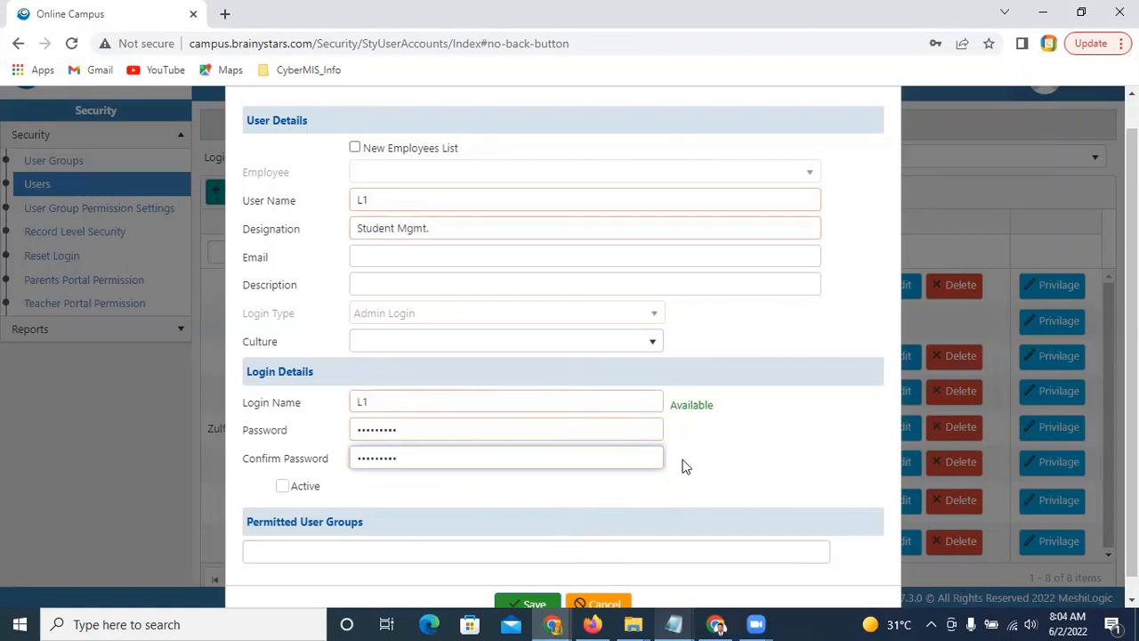
# Mark L1 active and save it, then open a blank new-user form.
pyautogui.click(283, 485)
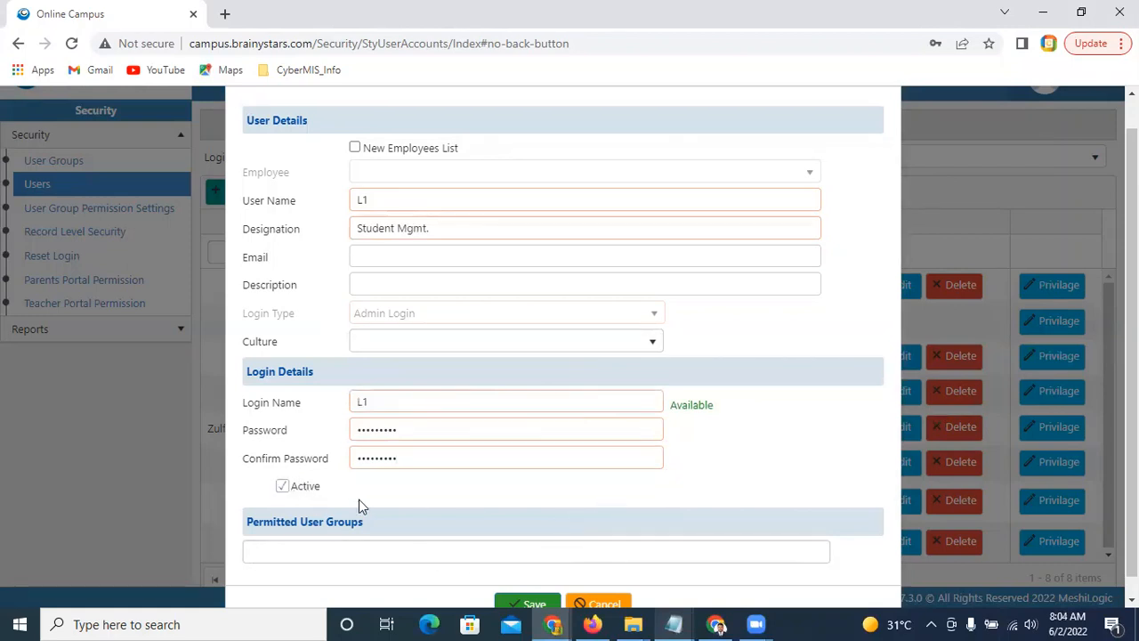
pyautogui.click(528, 604)
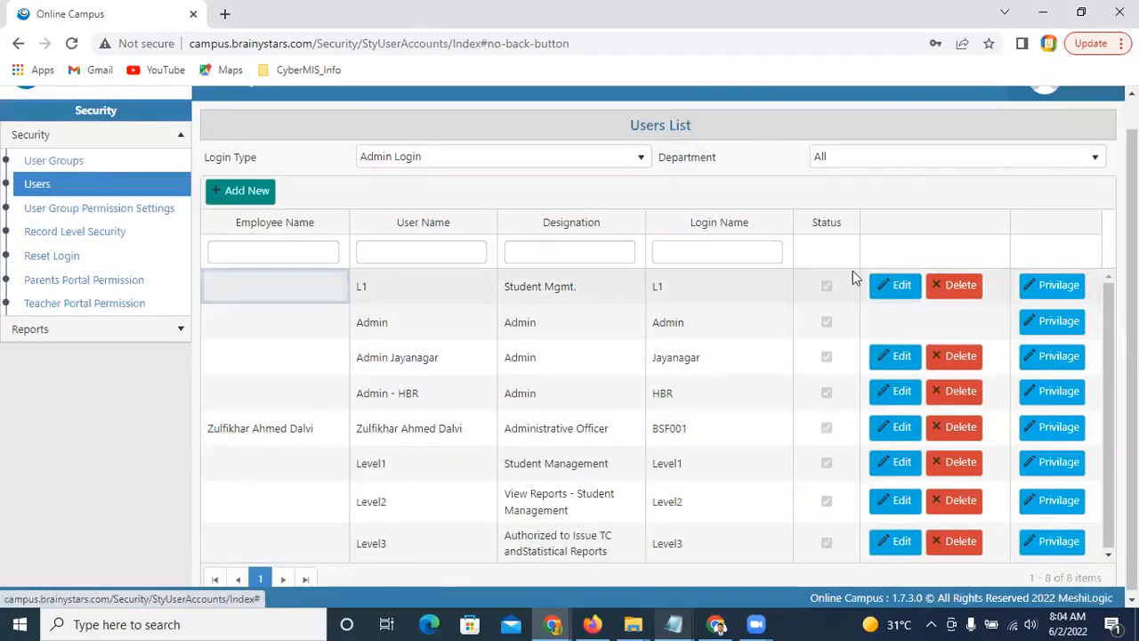
pyautogui.click(222, 189)
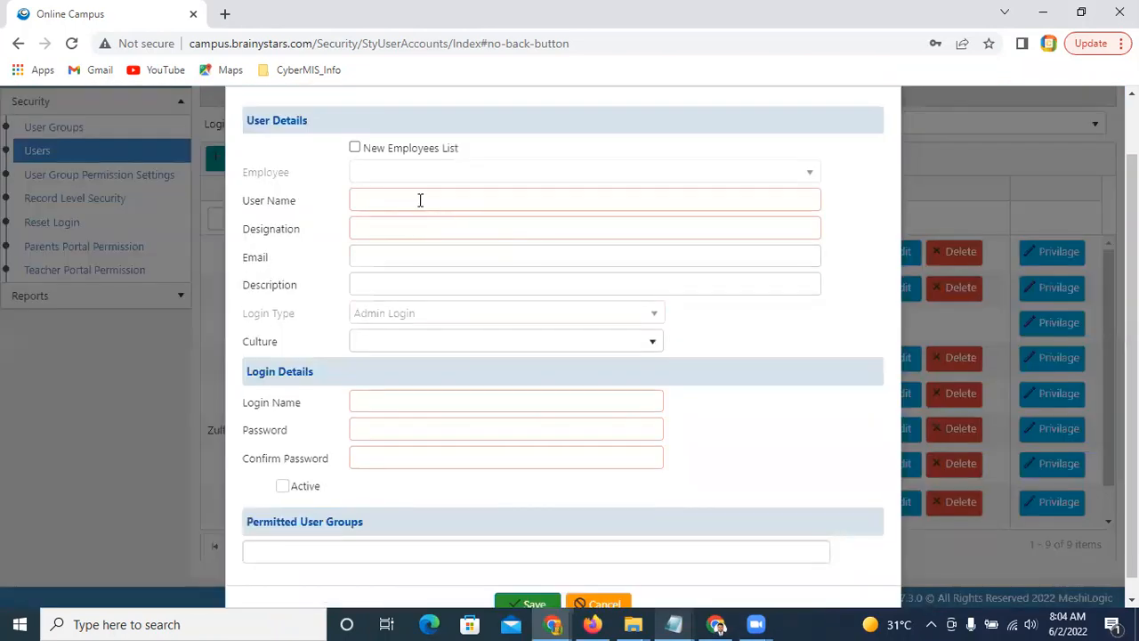
# Enter user name L2, login name l2, and paste the password twice.
pyautogui.click(420, 200)
pyautogui.write('L2')
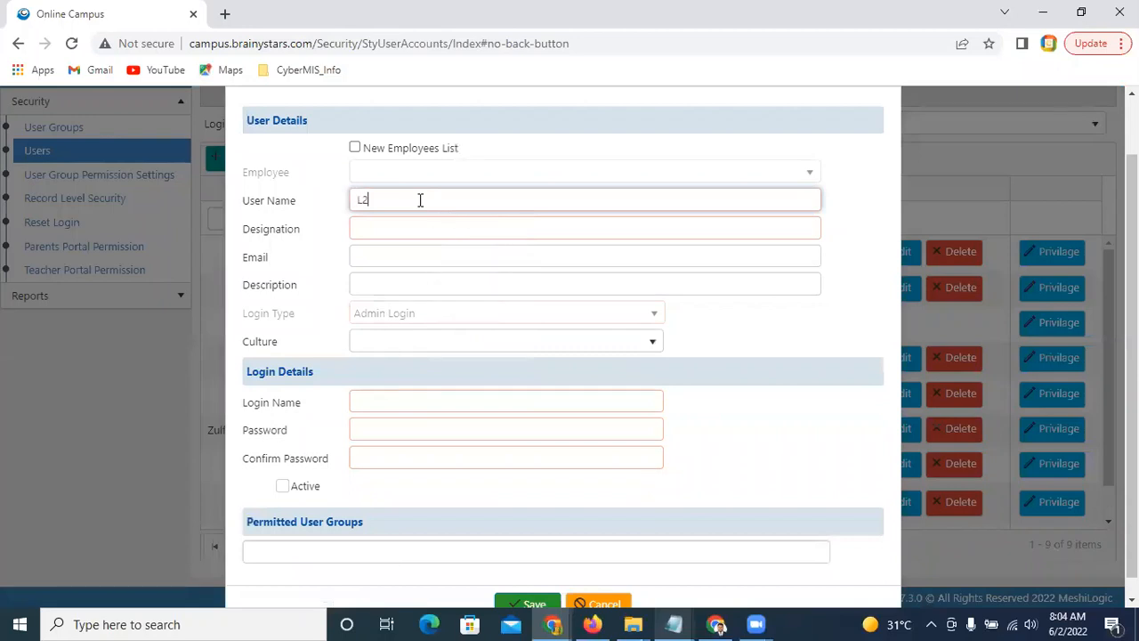
pyautogui.click(388, 408)
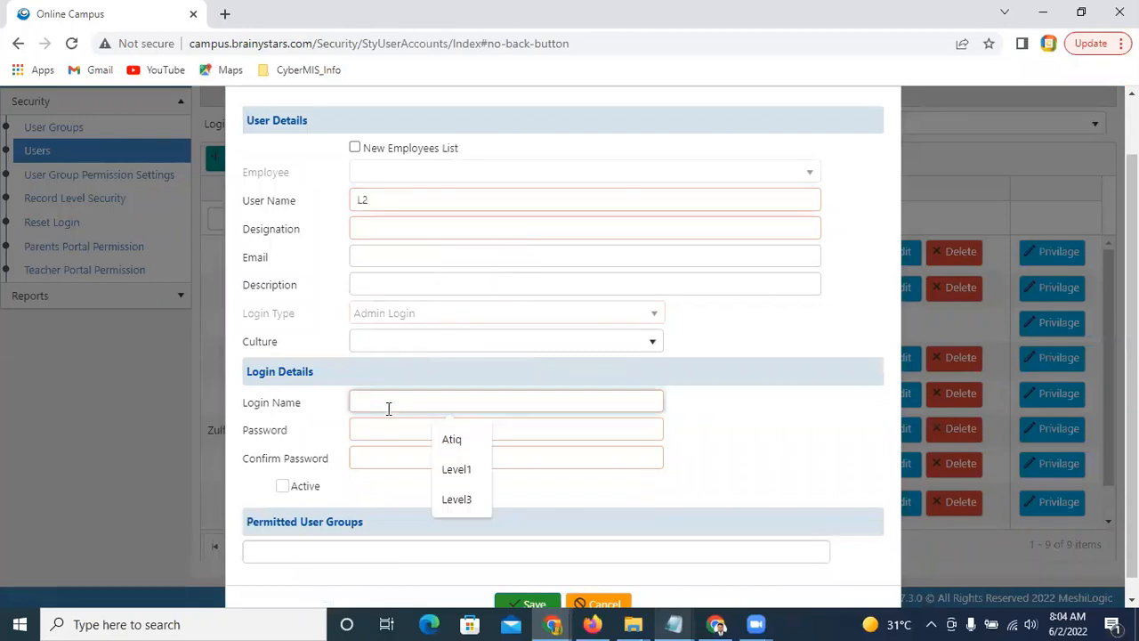
pyautogui.write('l2')
pyautogui.click(378, 429)
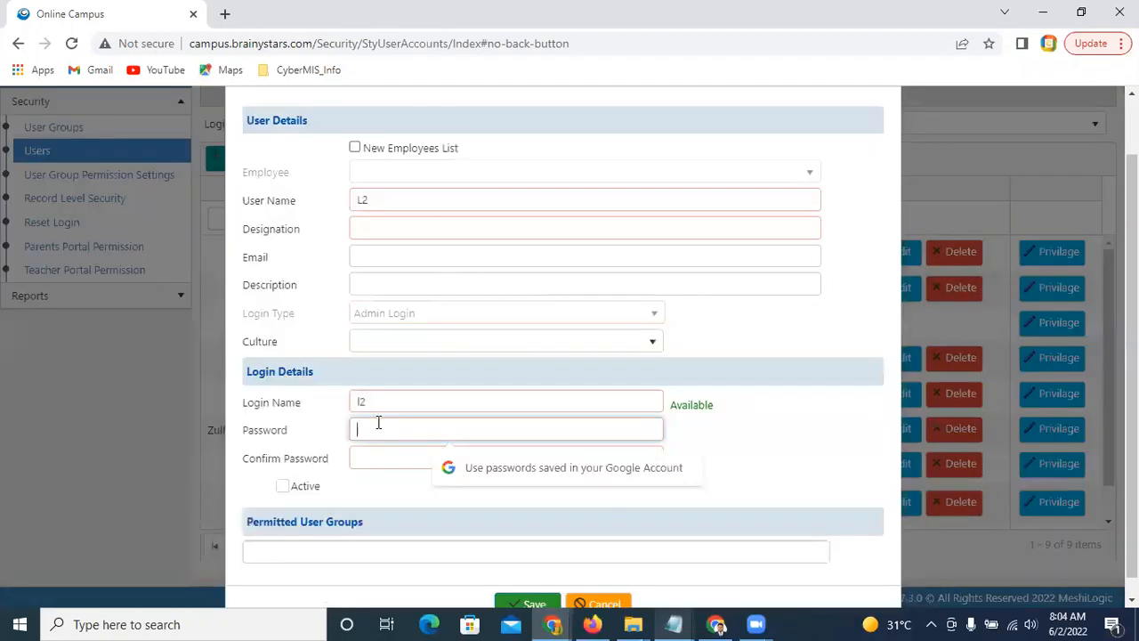
pyautogui.hotkey('ctrl', 'v')
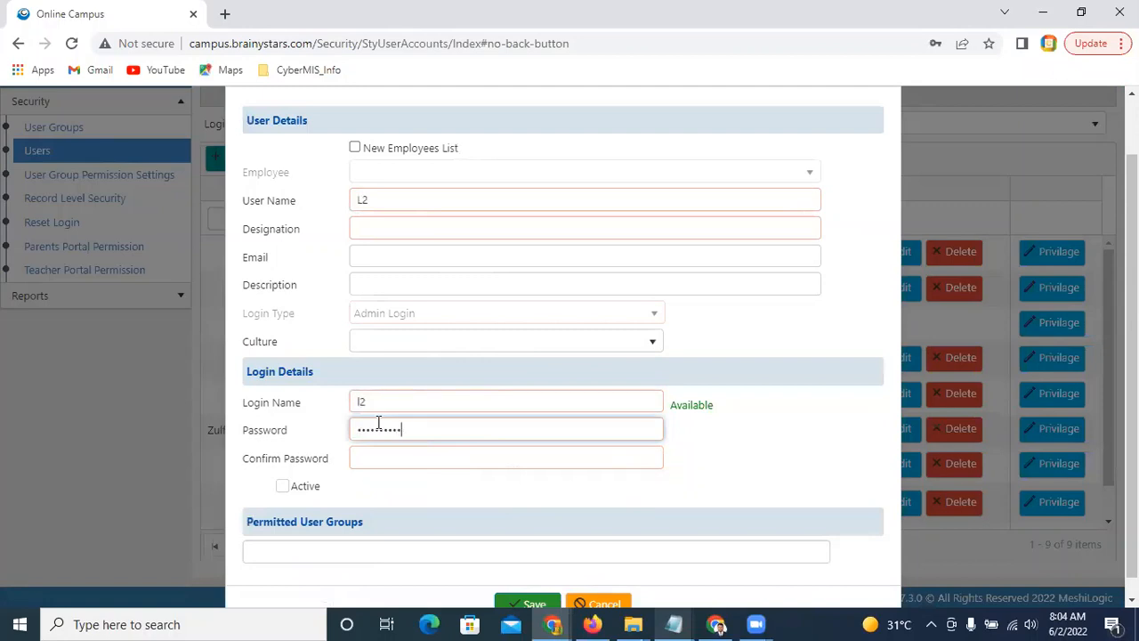
pyautogui.click(420, 456)
pyautogui.hotkey('ctrl', 'v')
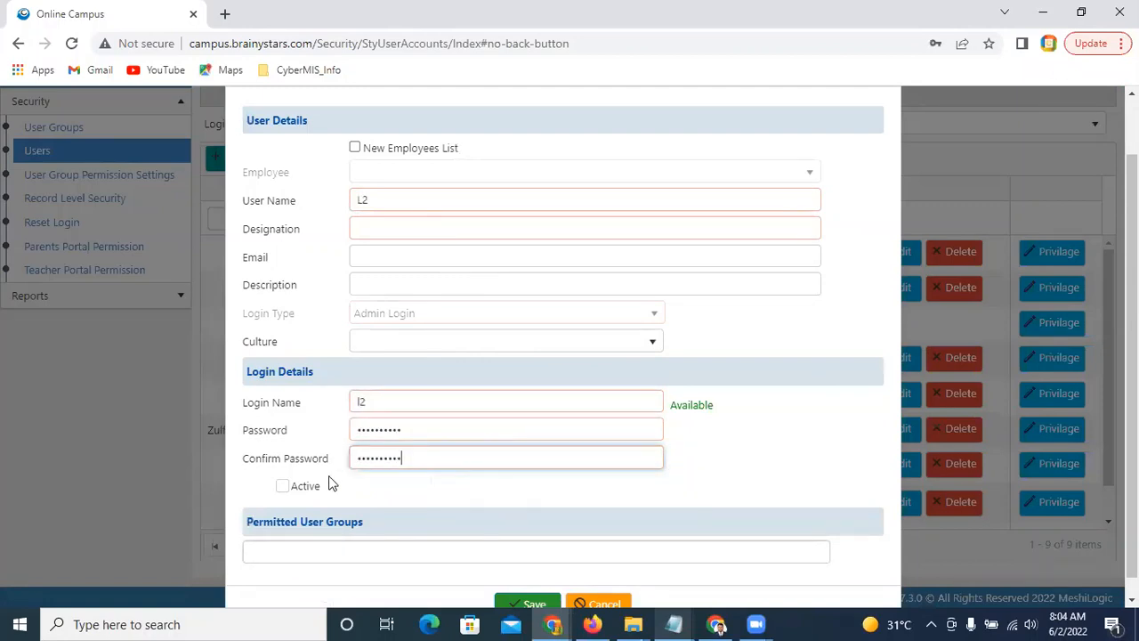
# Mark L2 active, supply the required designation 'reports', and save the user.
pyautogui.click(303, 487)
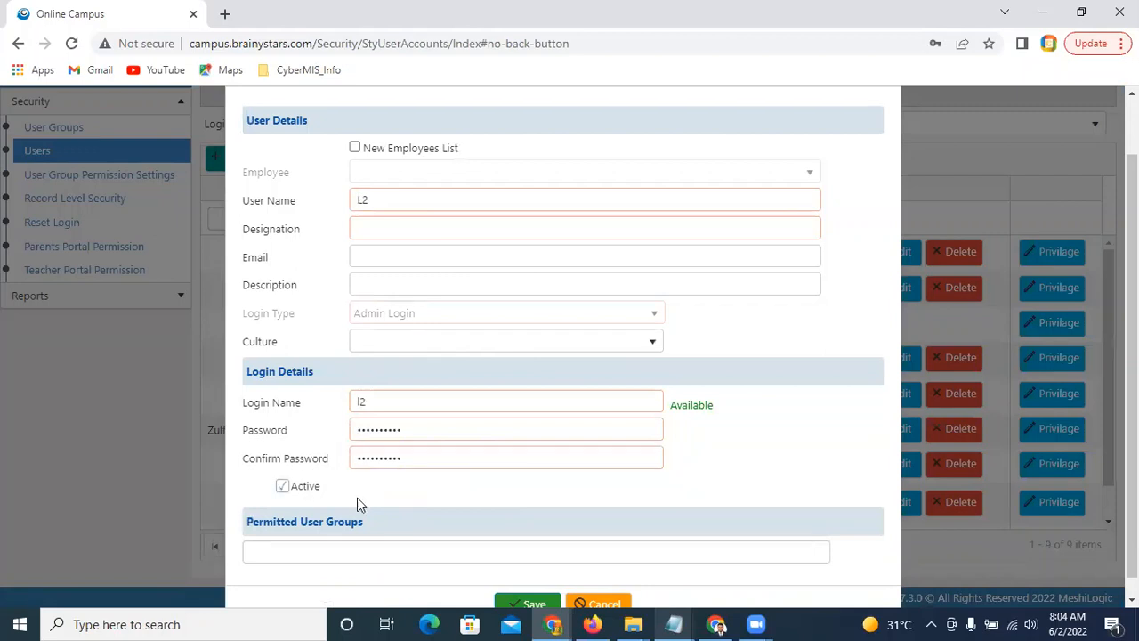
pyautogui.click(511, 605)
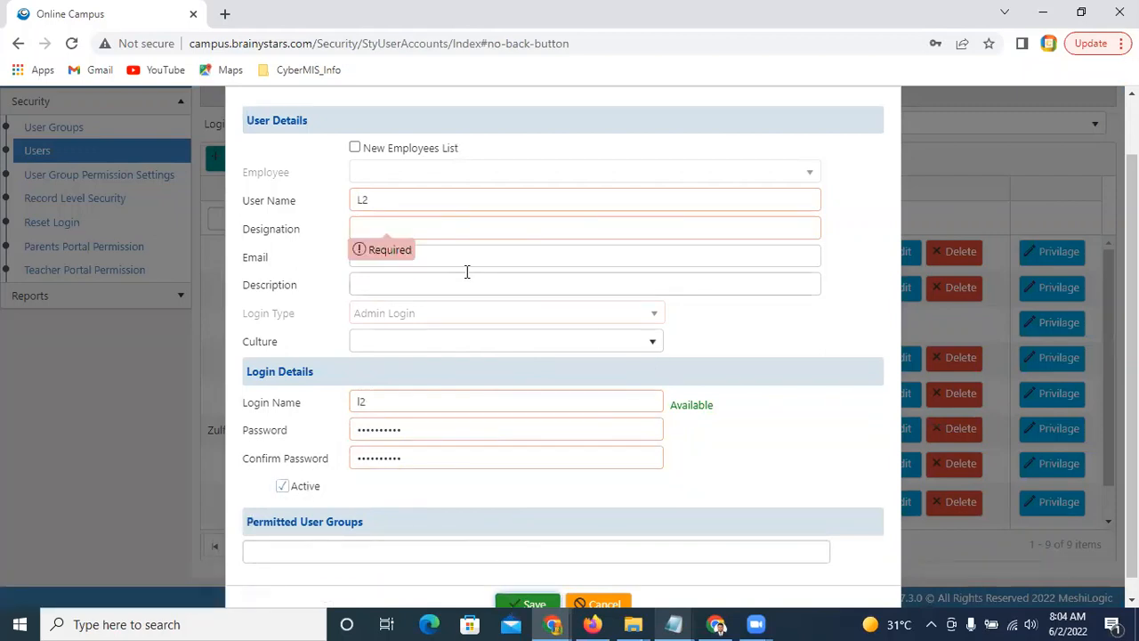
pyautogui.click(416, 228)
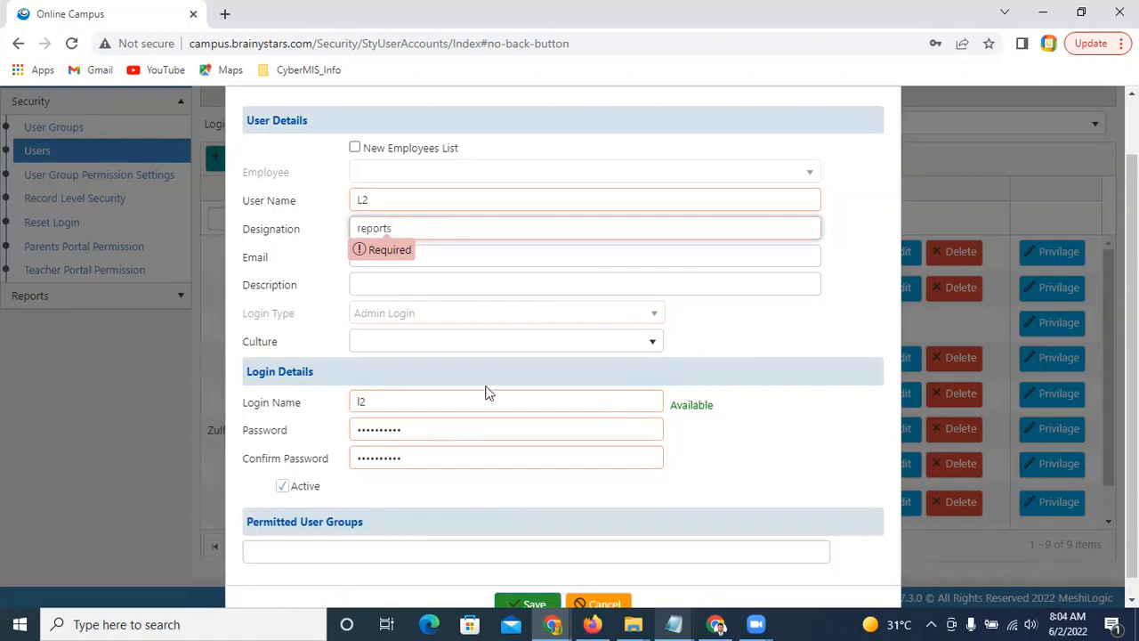
pyautogui.click(526, 604)
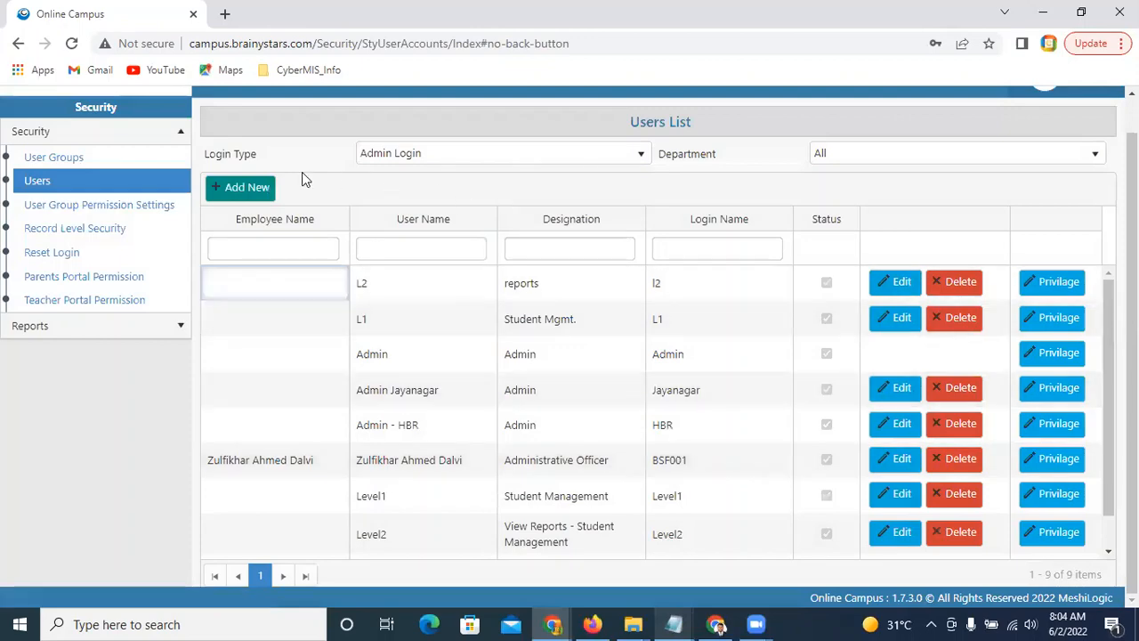
pyautogui.click(246, 187)
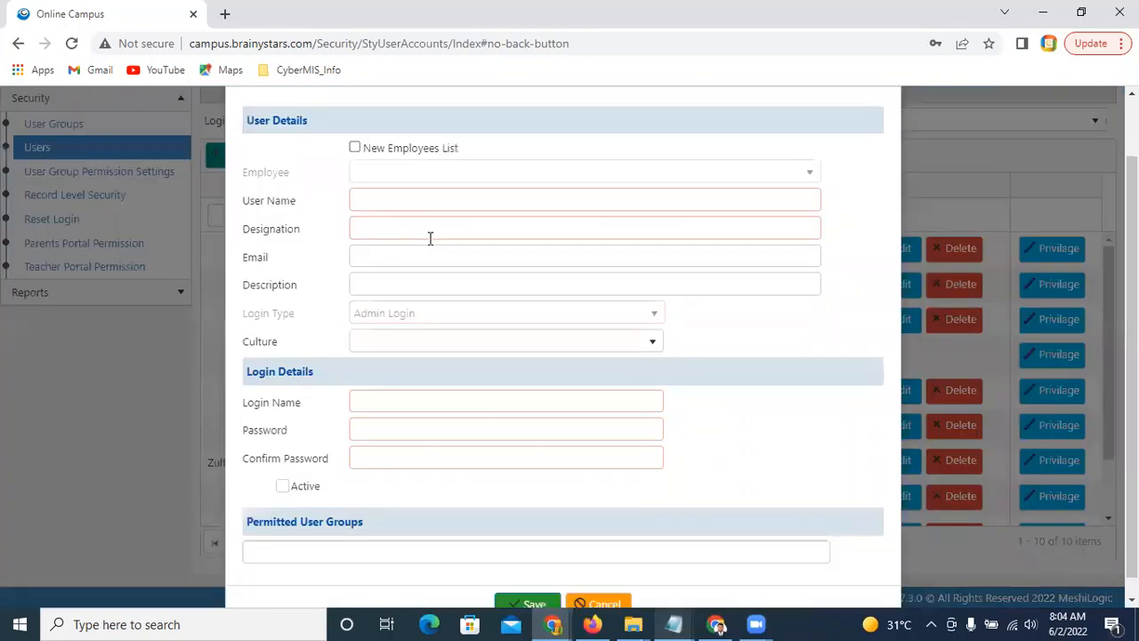
# Enter user name L3, designation TC Report, and login name L3.
pyautogui.click(438, 204)
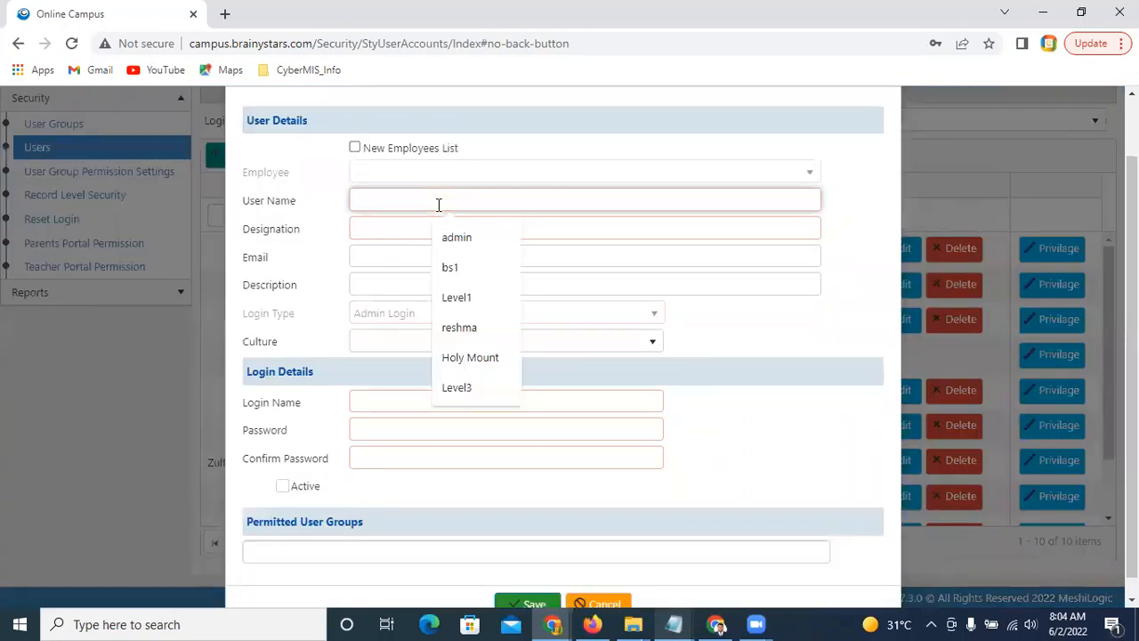
pyautogui.write('L3')
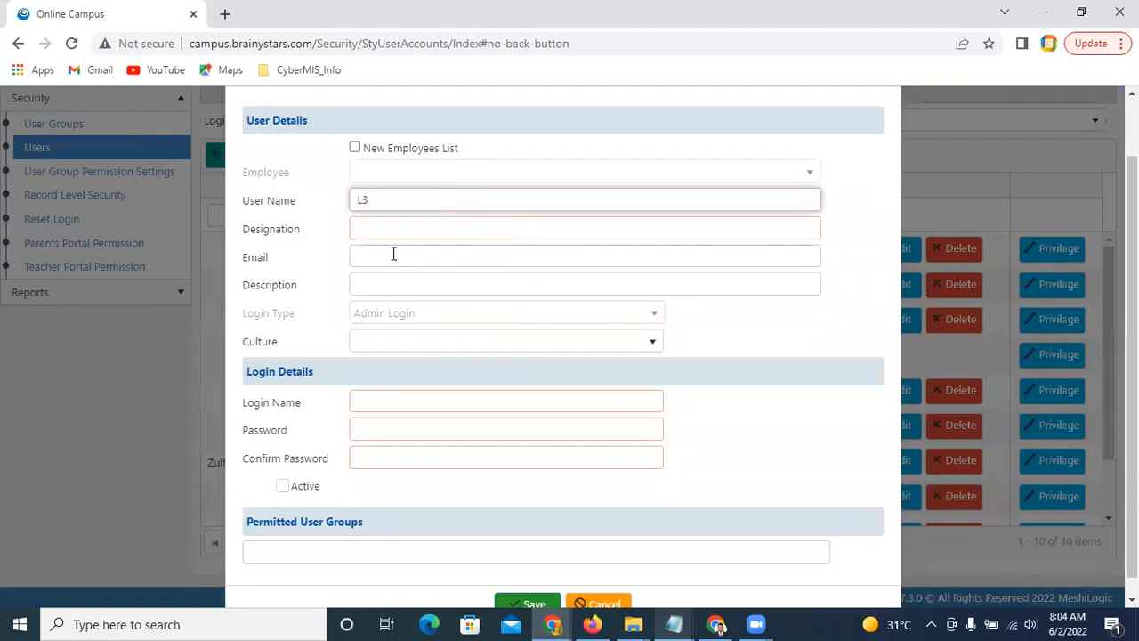
pyautogui.click(388, 229)
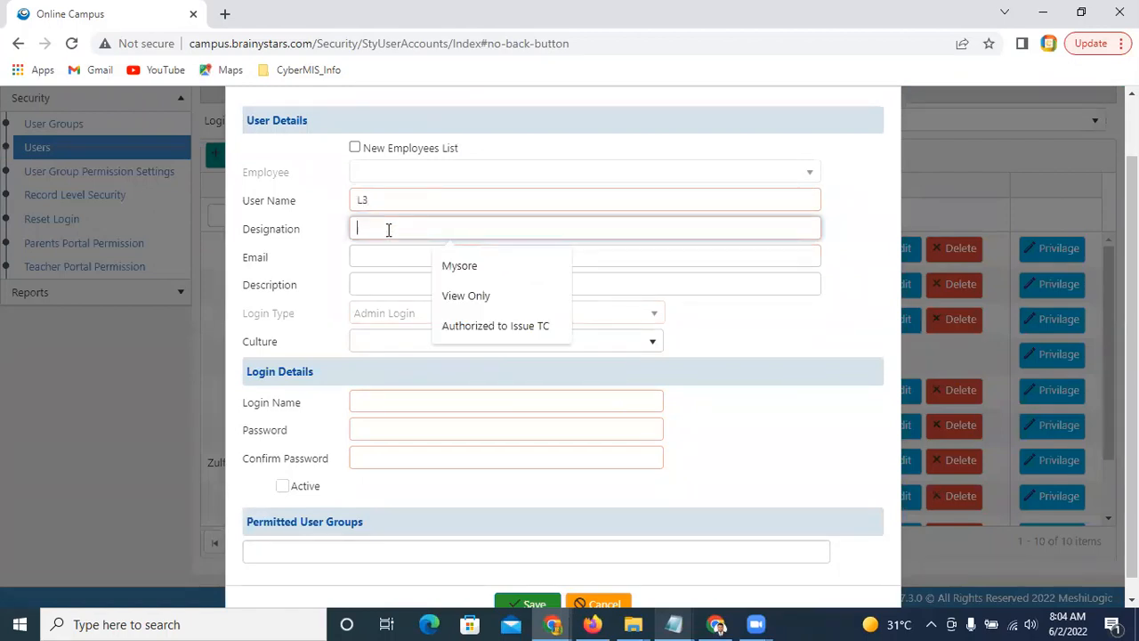
pyautogui.write('TC Report')
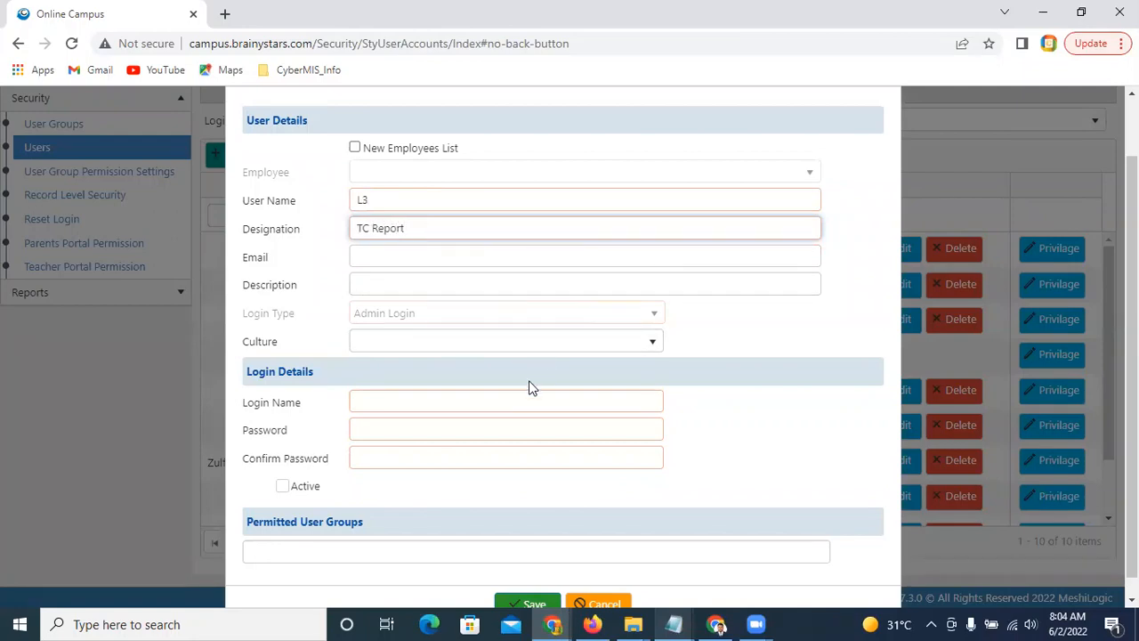
pyautogui.click(395, 400)
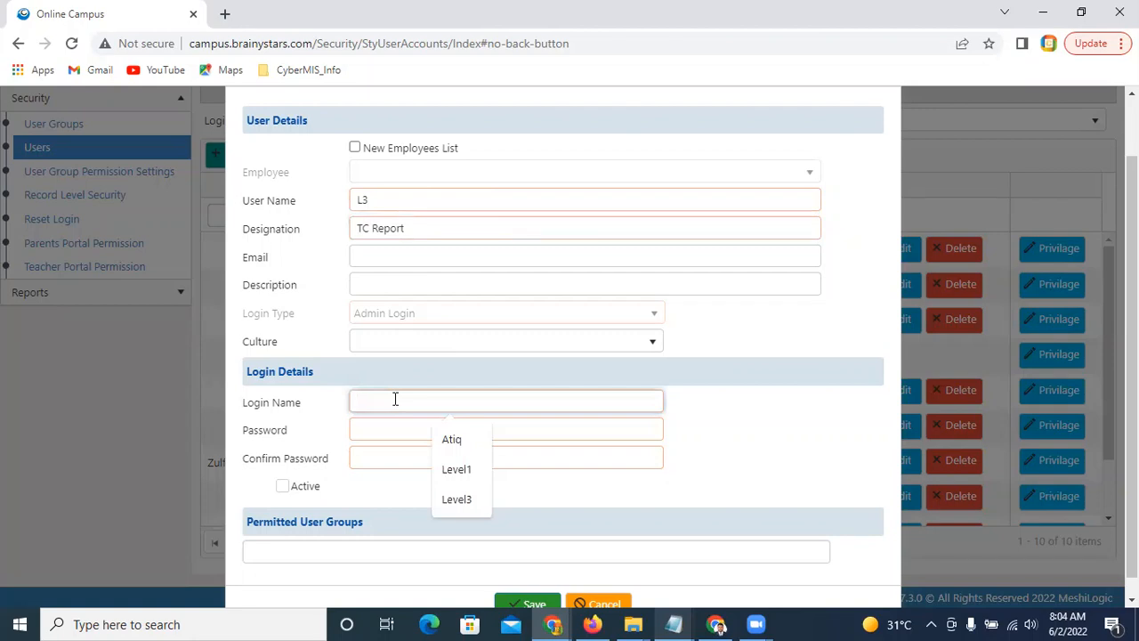
pyautogui.write('L3')
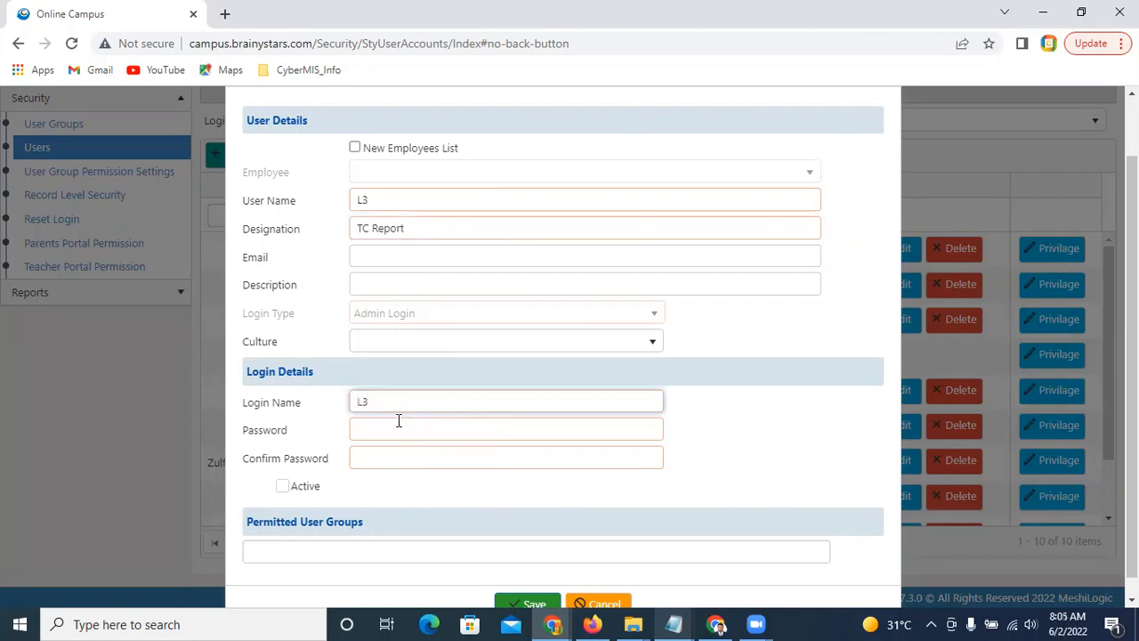
# Paste the password and its confirmation, mark L3 active, and save.
pyautogui.click(383, 431)
pyautogui.hotkey('ctrl', 'v')
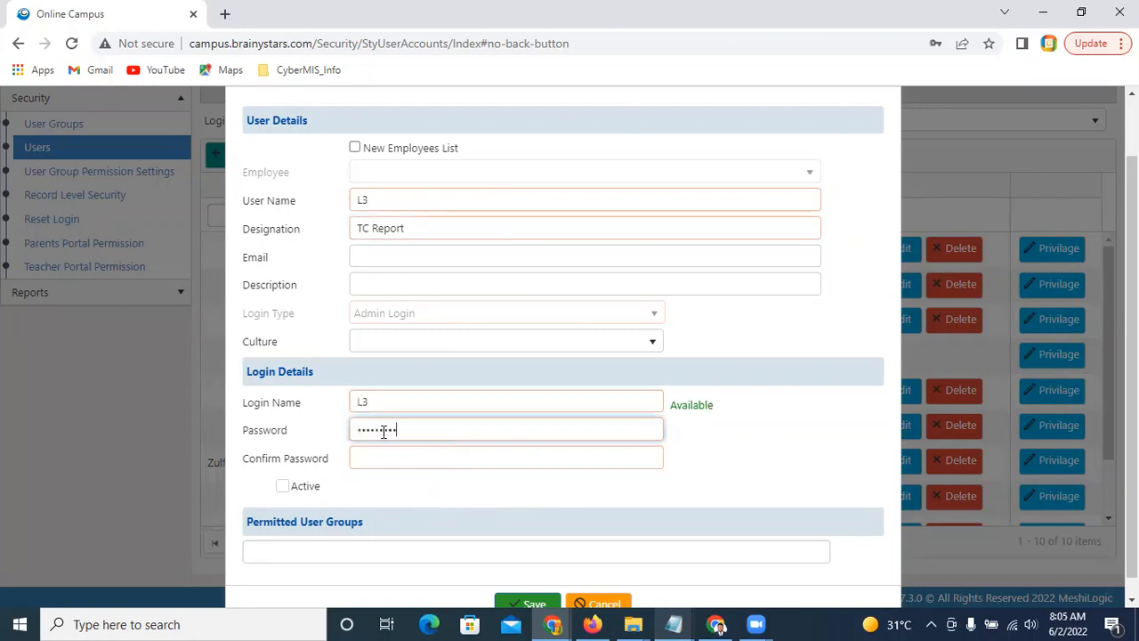
pyautogui.click(361, 458)
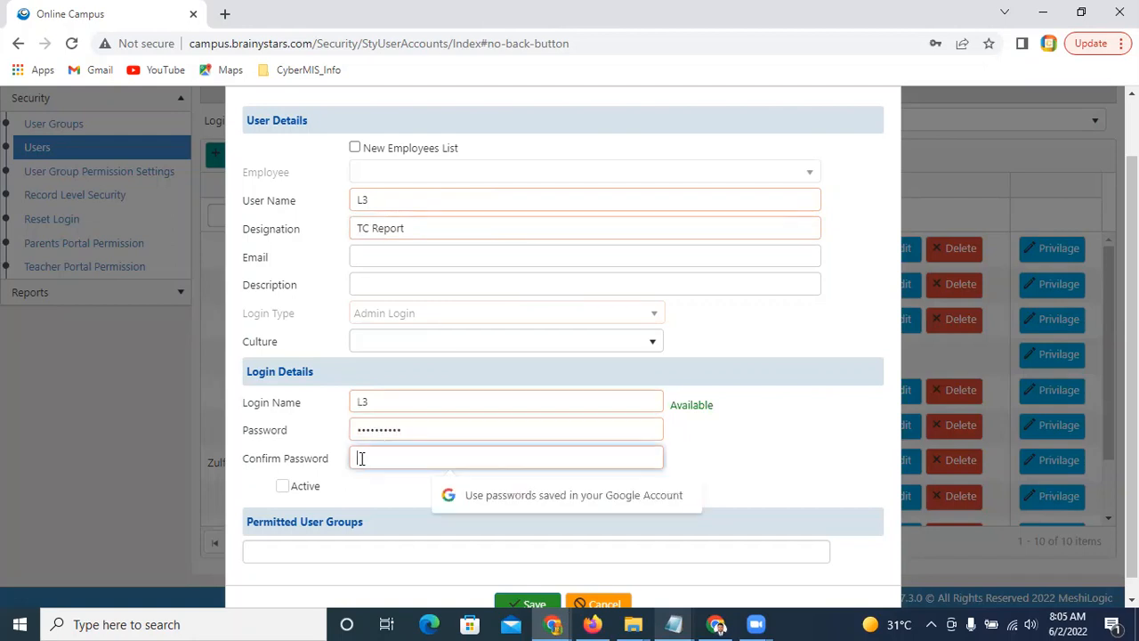
pyautogui.hotkey('ctrl', 'v')
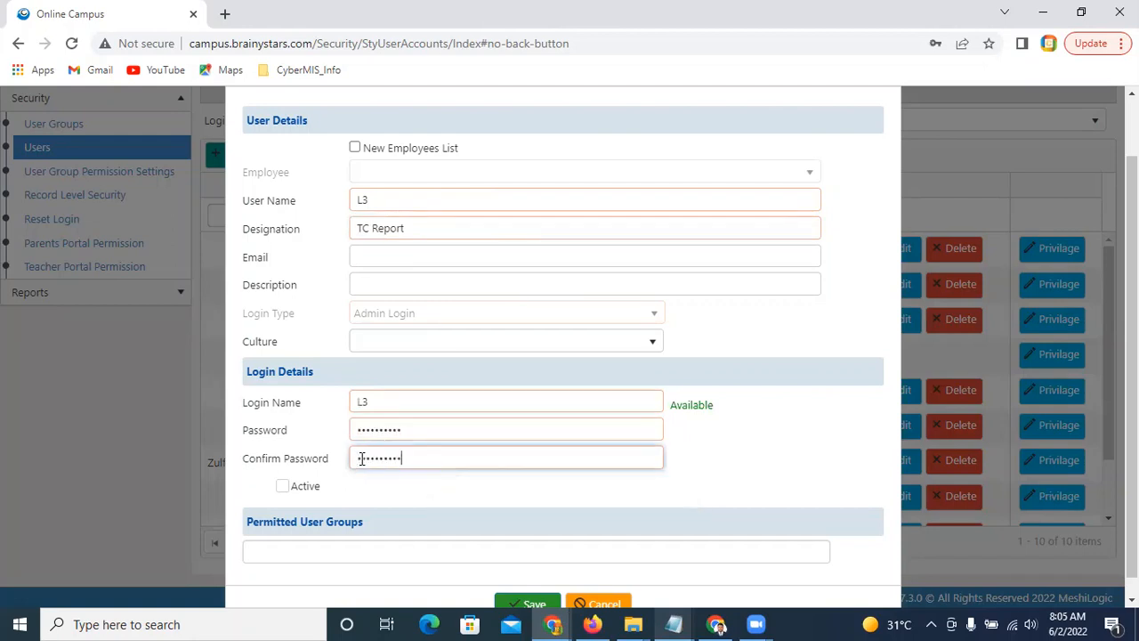
pyautogui.click(281, 488)
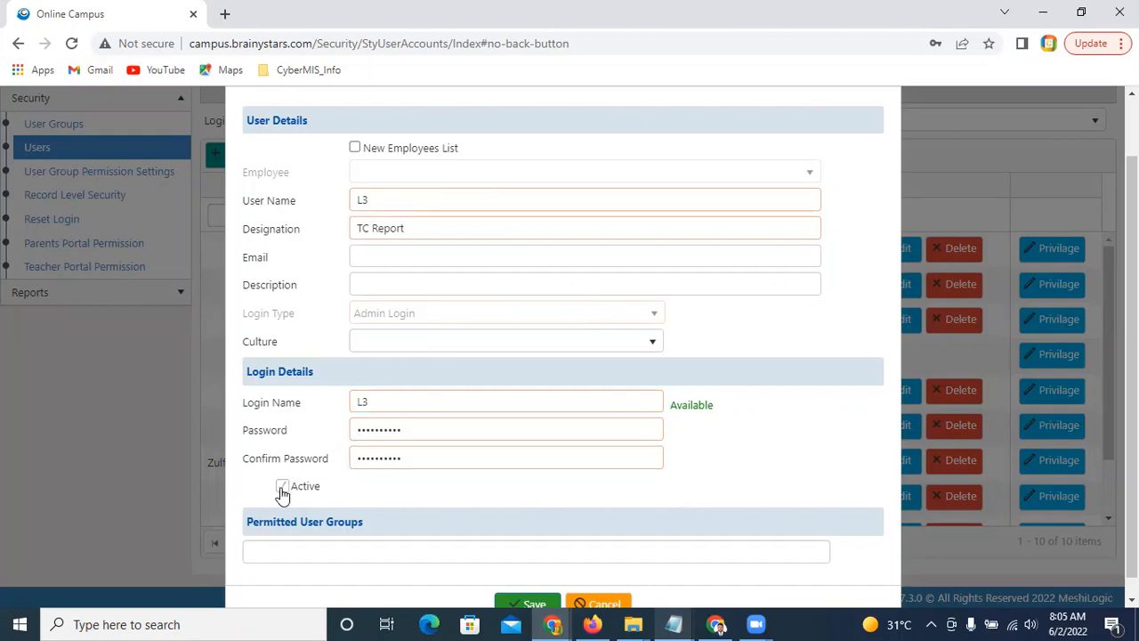
pyautogui.click(525, 605)
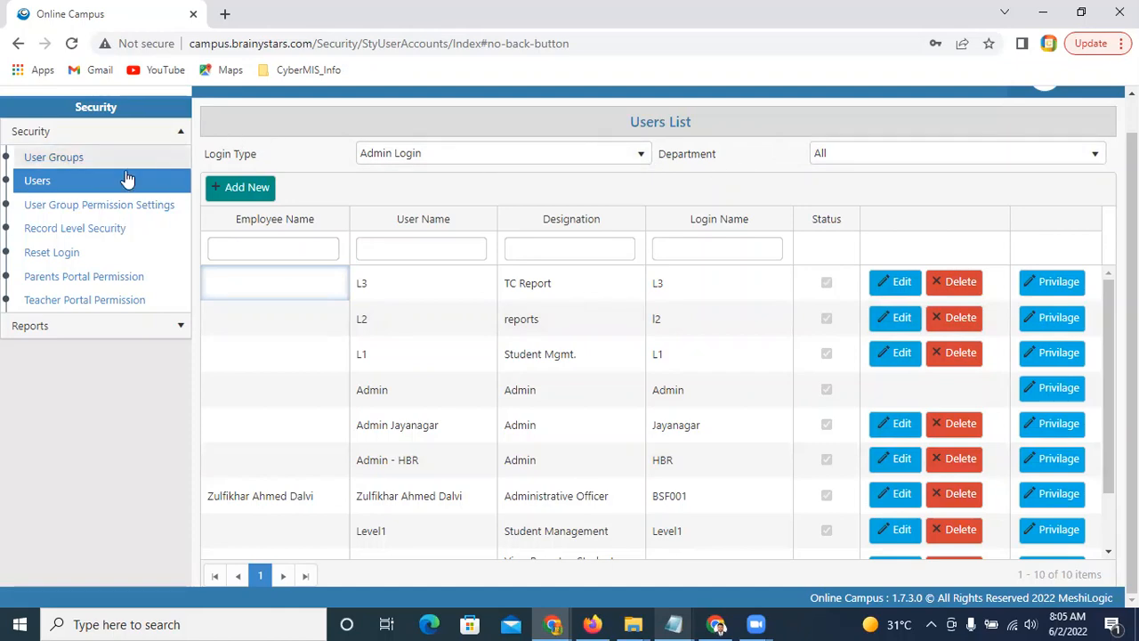
# Create the L1Test user group with an empty sort order.
pyautogui.click(32, 158)
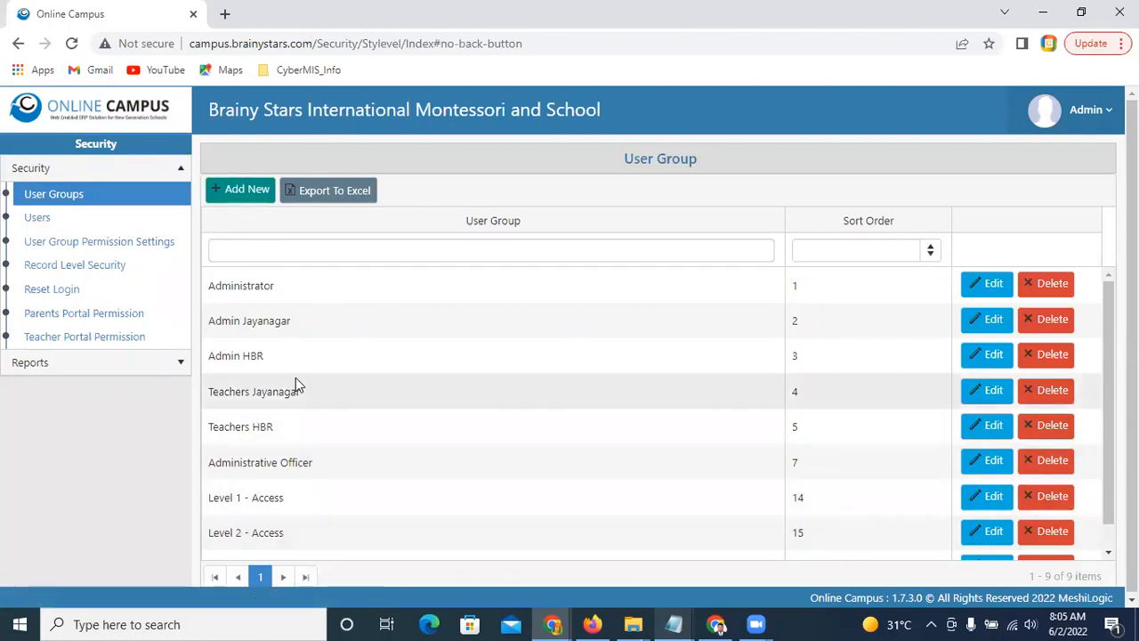
pyautogui.click(230, 188)
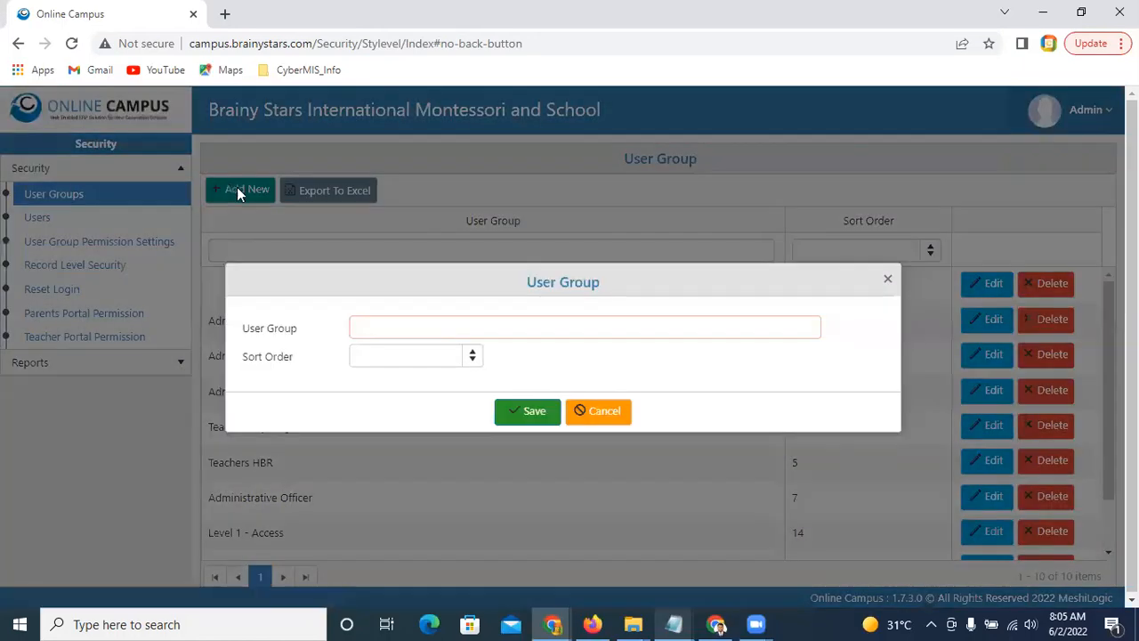
pyautogui.click(370, 325)
pyautogui.write('L')
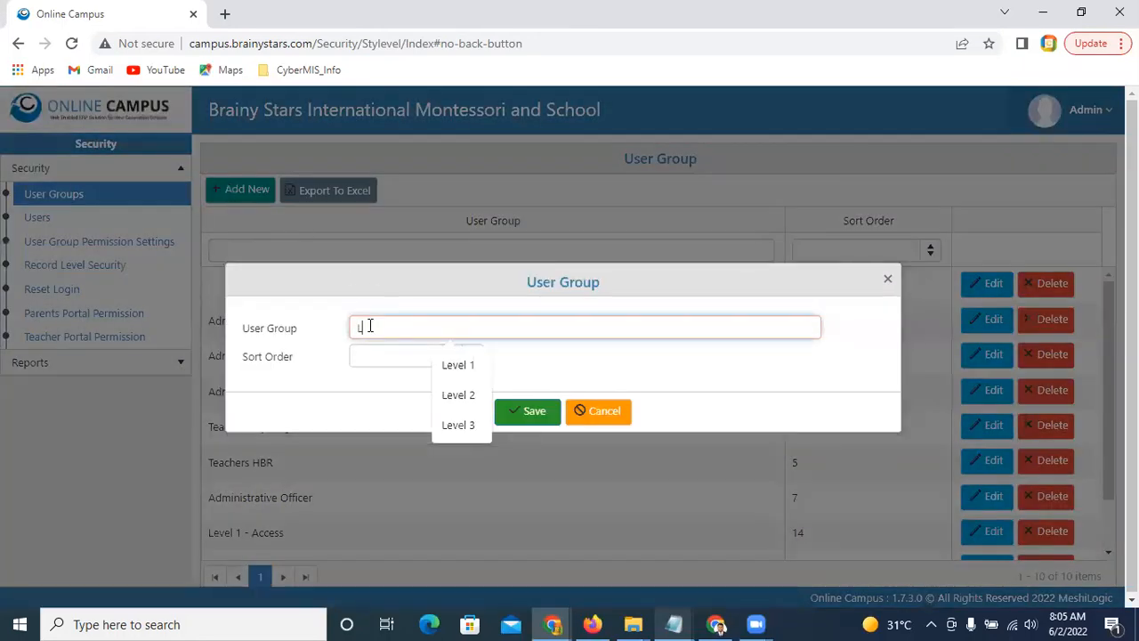
pyautogui.write('1Test')
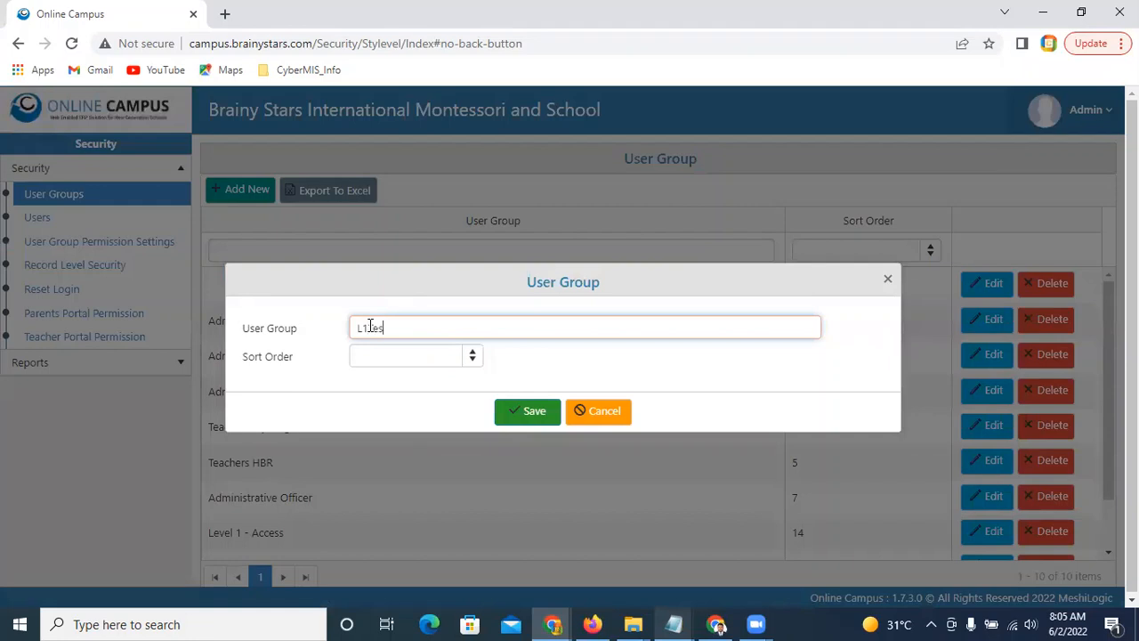
pyautogui.click(426, 352)
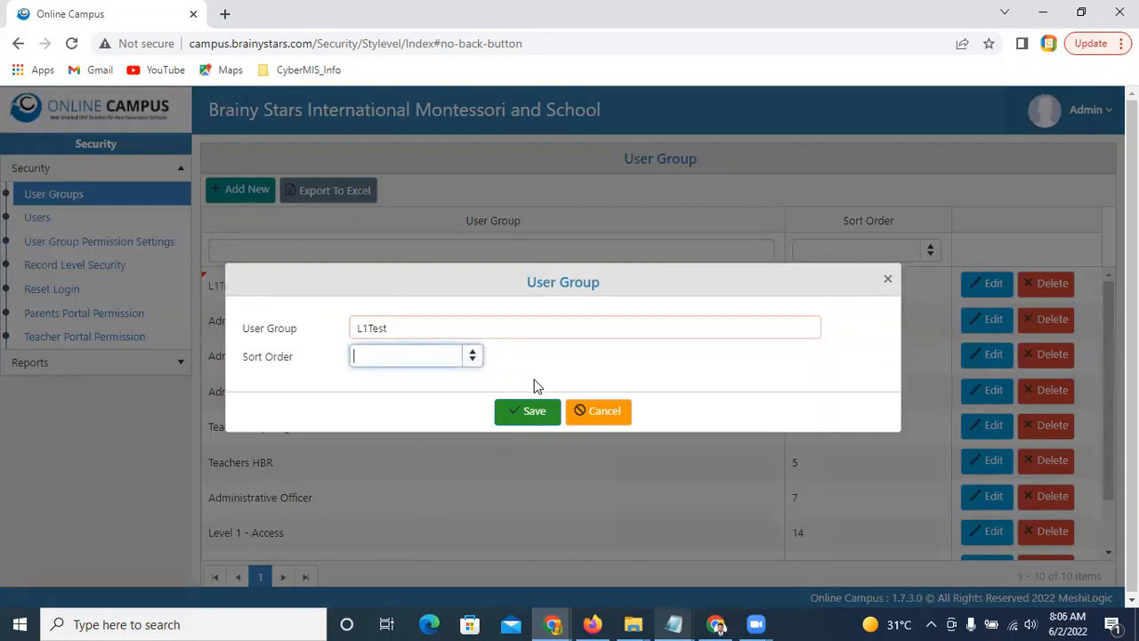
pyautogui.write('15')
pyautogui.moveTo(394, 358); pyautogui.dragTo(302, 373)
pyautogui.press('BackSpace')
pyautogui.click(531, 412)
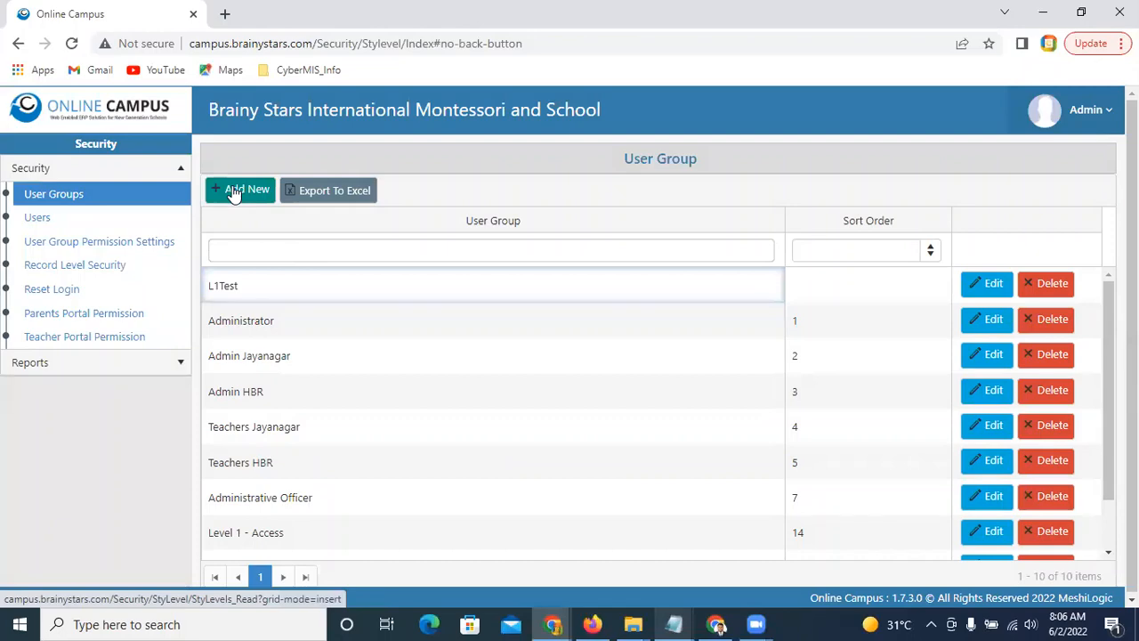
# Add user groups L2test and L3Test.
pyautogui.click(233, 193)
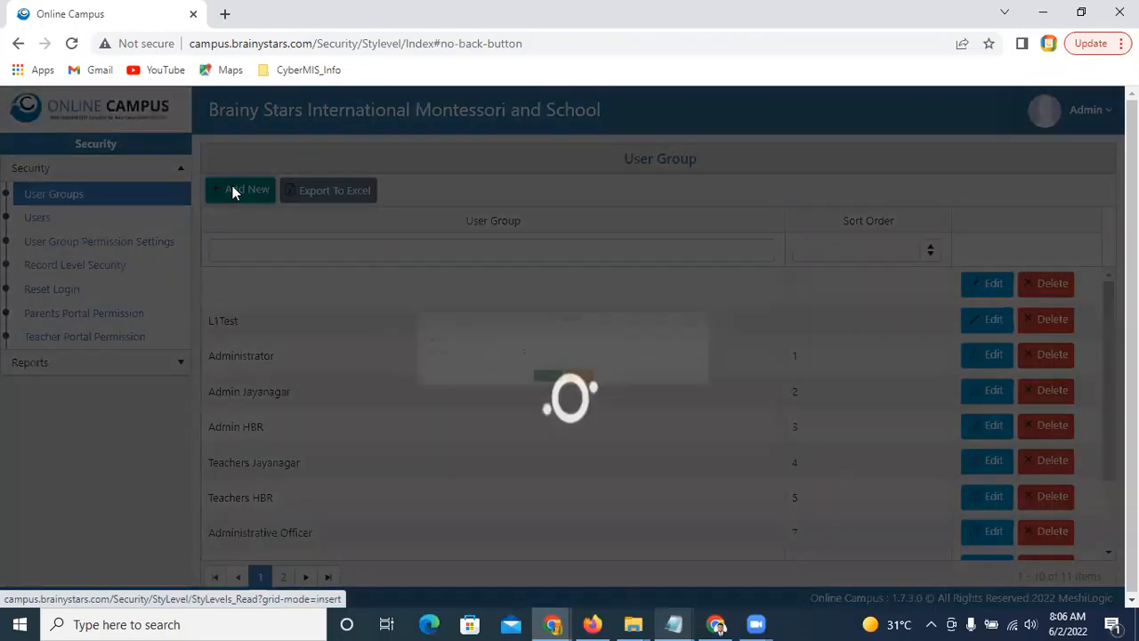
pyautogui.click(370, 322)
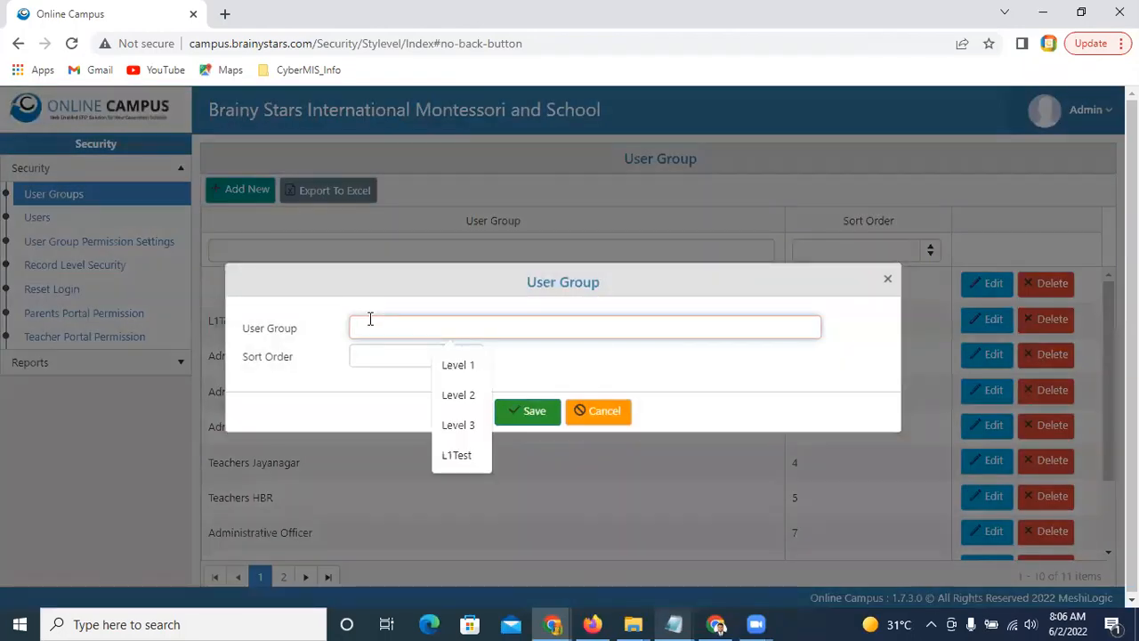
pyautogui.write('L2')
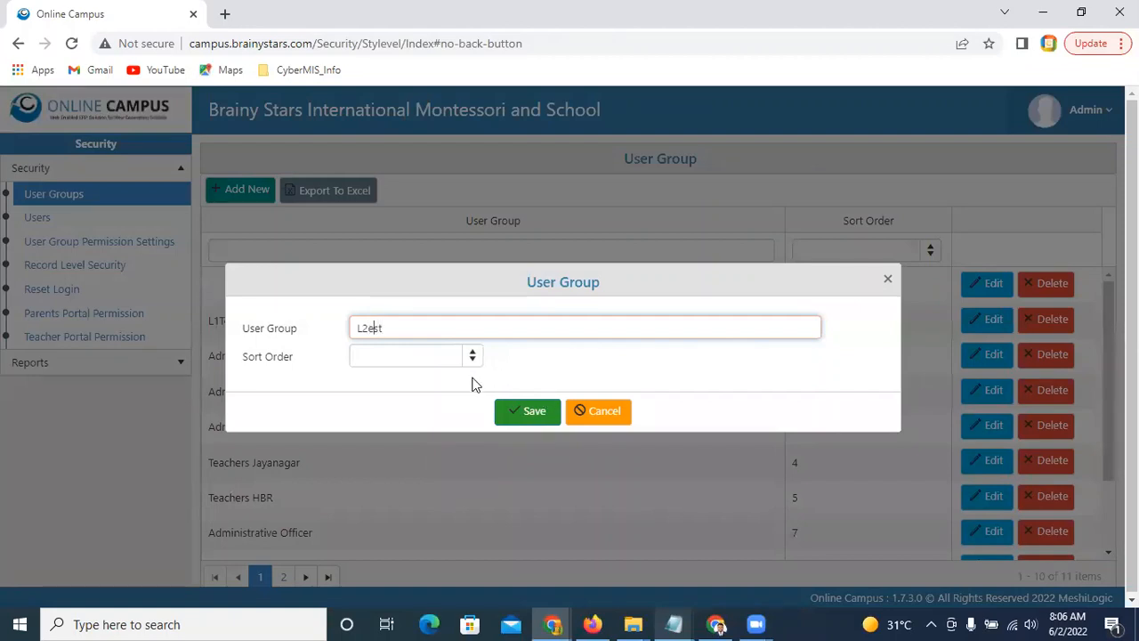
pyautogui.write('t')
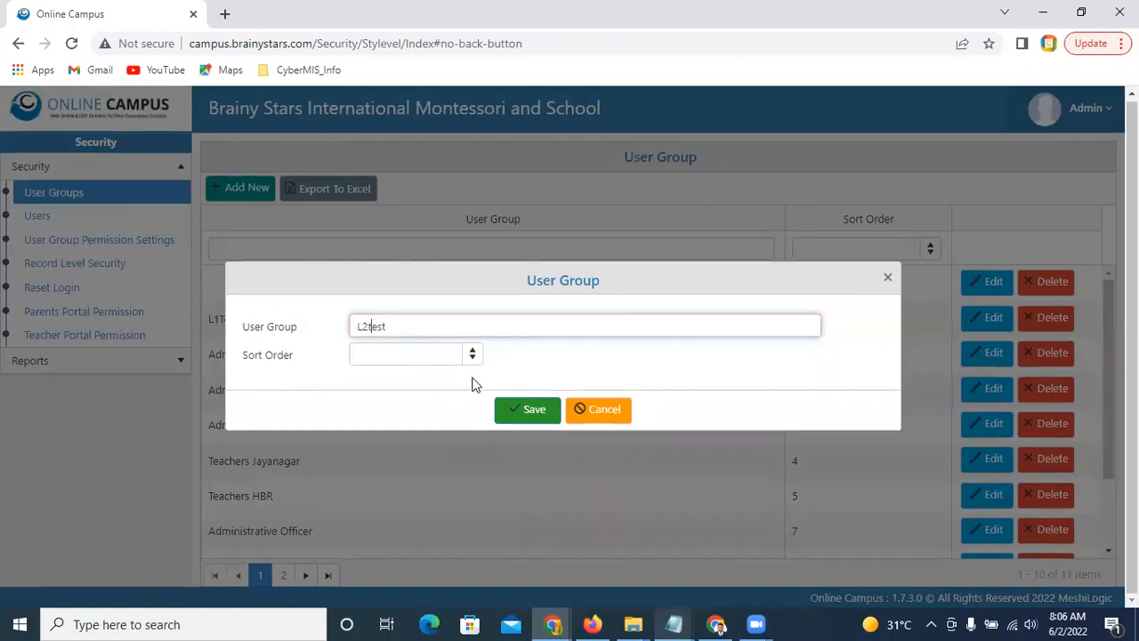
pyautogui.click(538, 413)
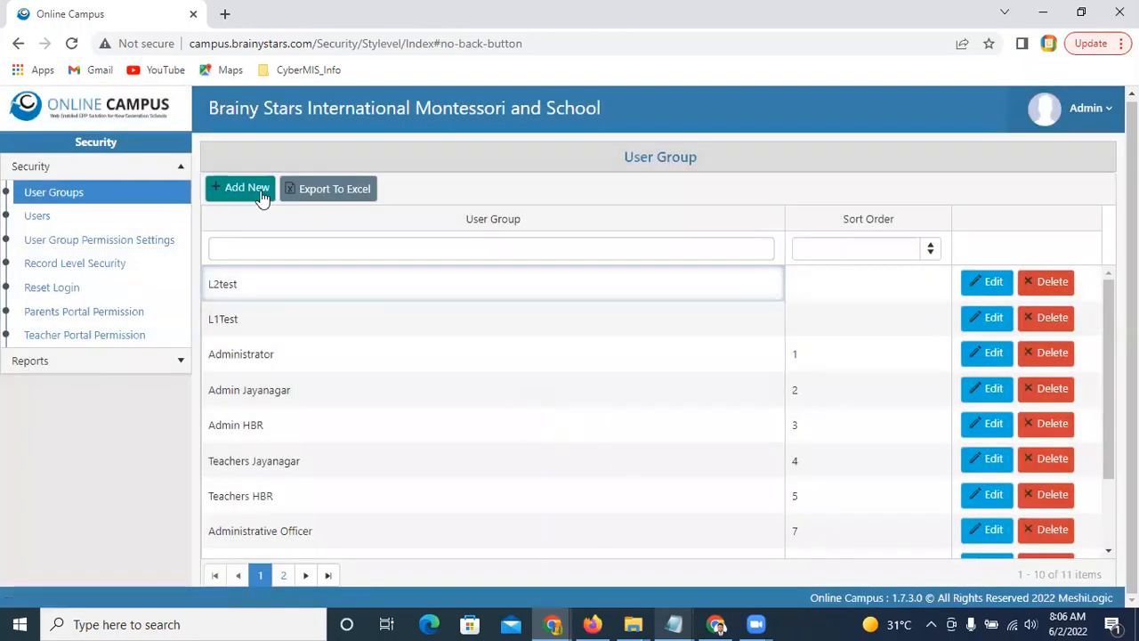
pyautogui.click(254, 190)
pyautogui.click(363, 325)
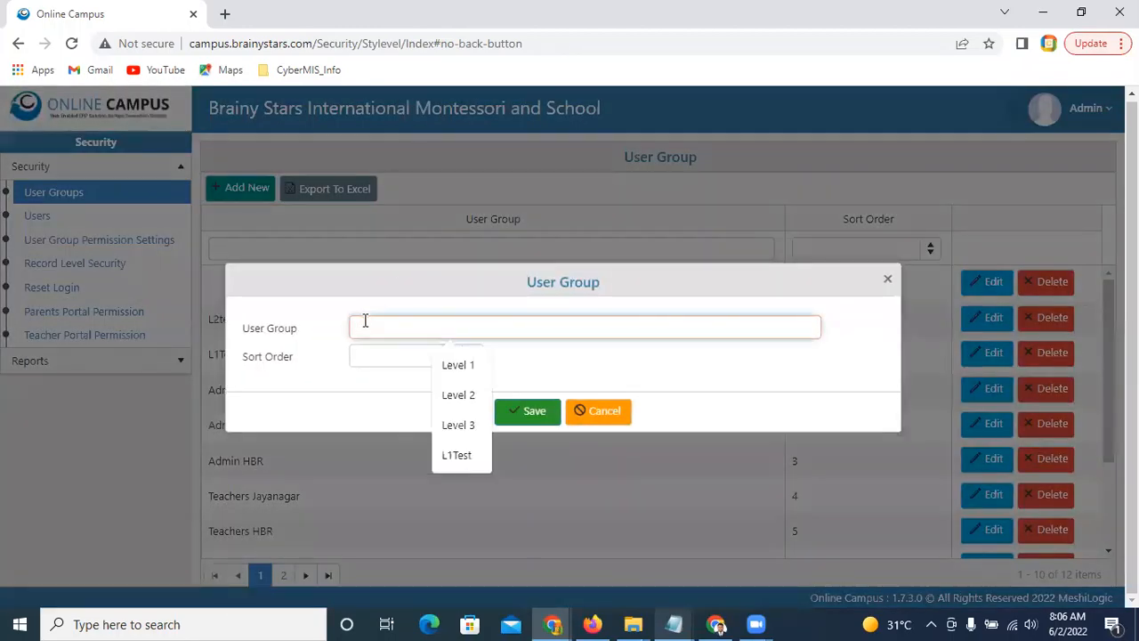
pyautogui.write('L3')
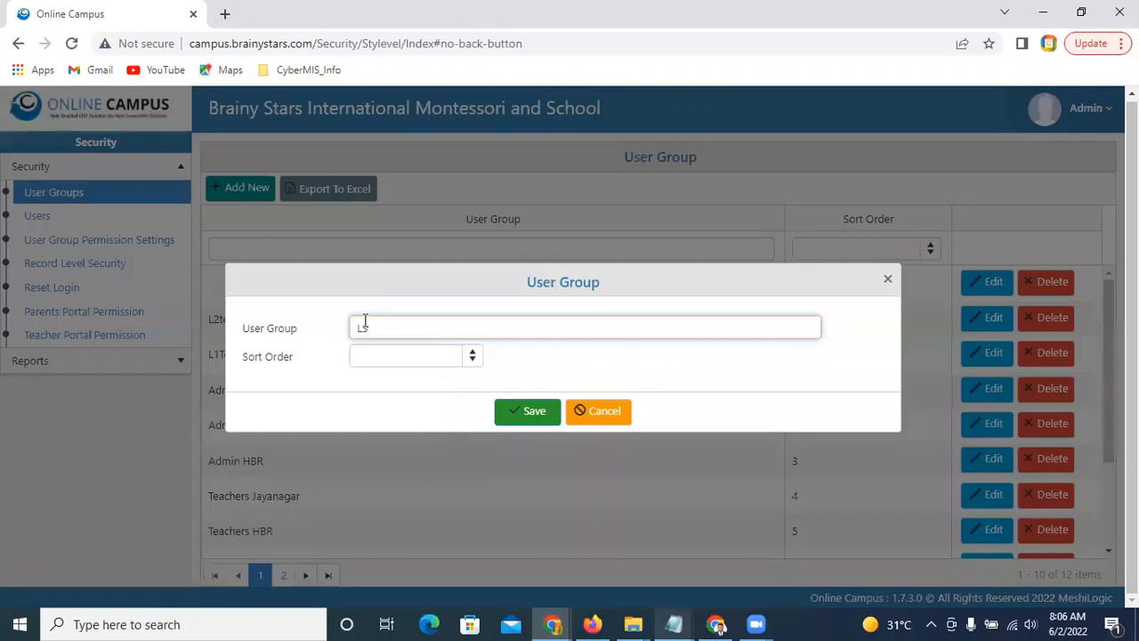
pyautogui.write('Test')
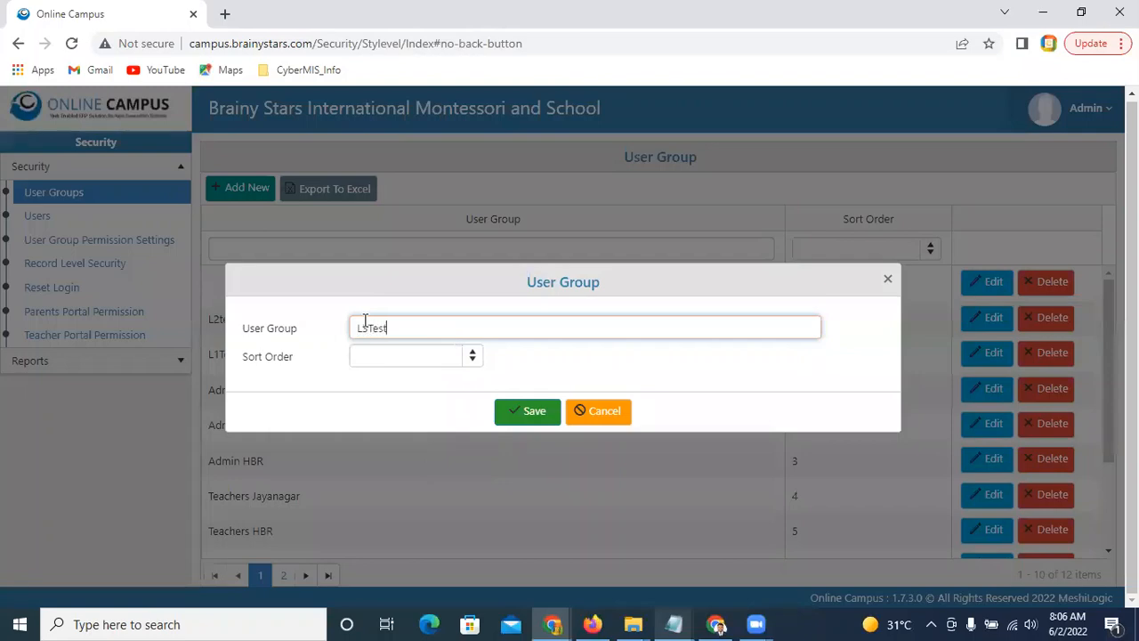
pyautogui.click(523, 411)
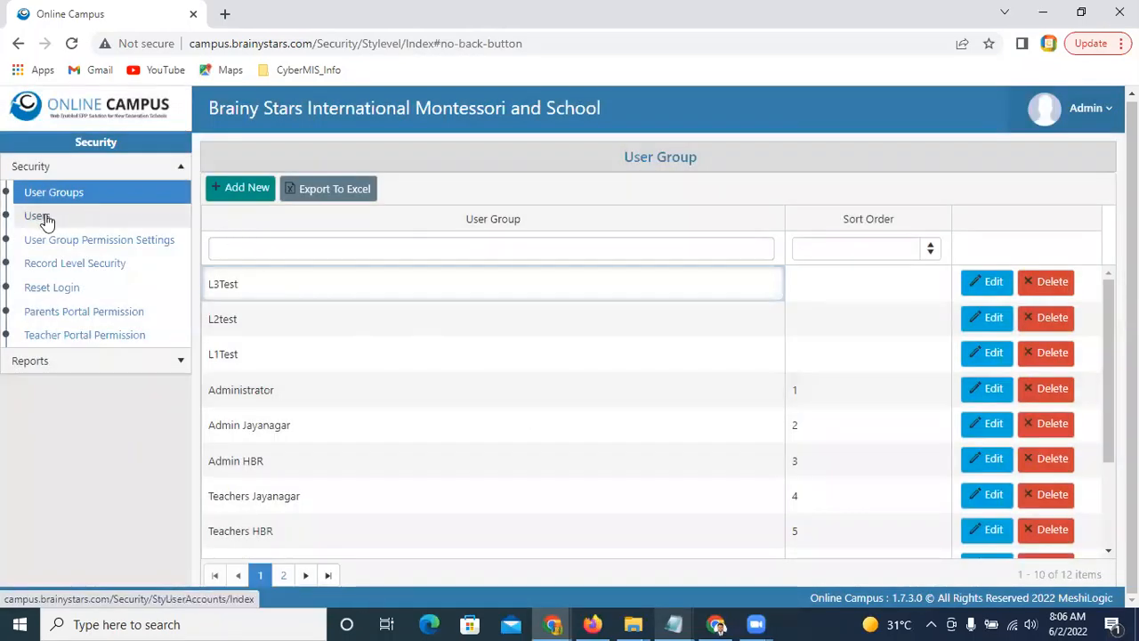
# Scroll through the Users list, then show page 2 of User Groups with L2test and L3Test.
pyautogui.click(38, 218)
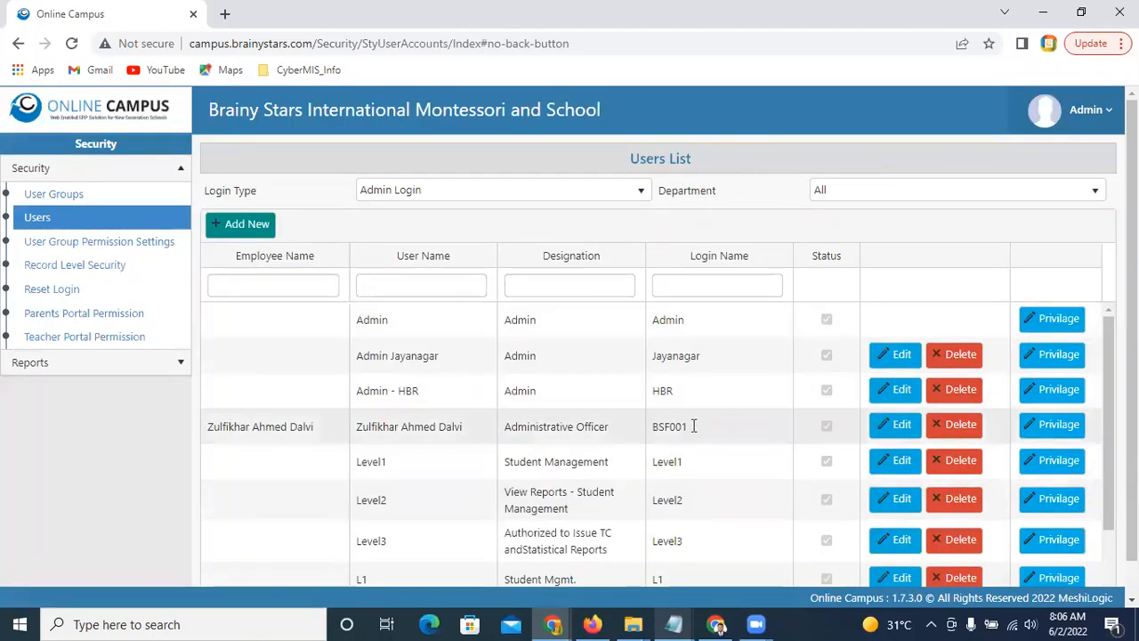
pyautogui.scroll(-1, 890, 498)
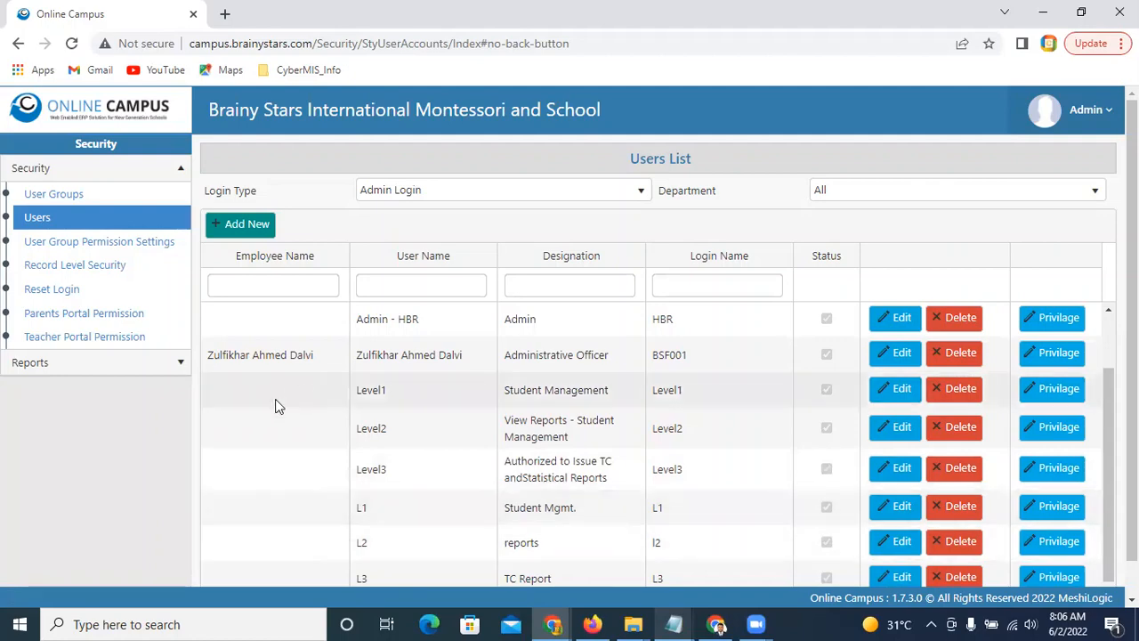
pyautogui.click(61, 197)
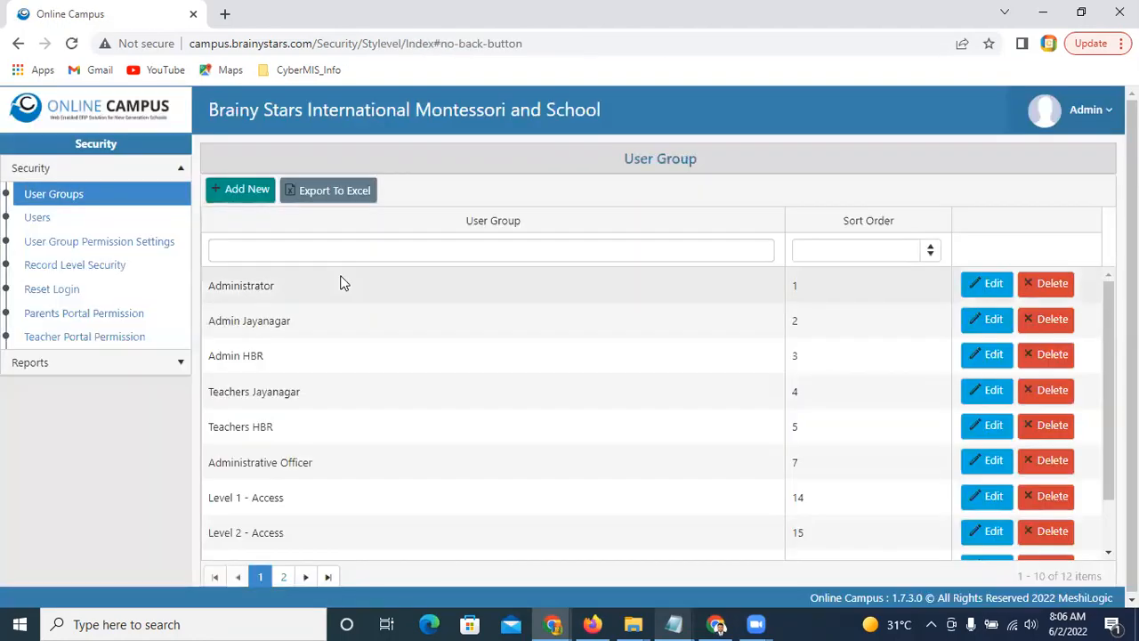
pyautogui.moveTo(1108, 478); pyautogui.dragTo(1109, 537)
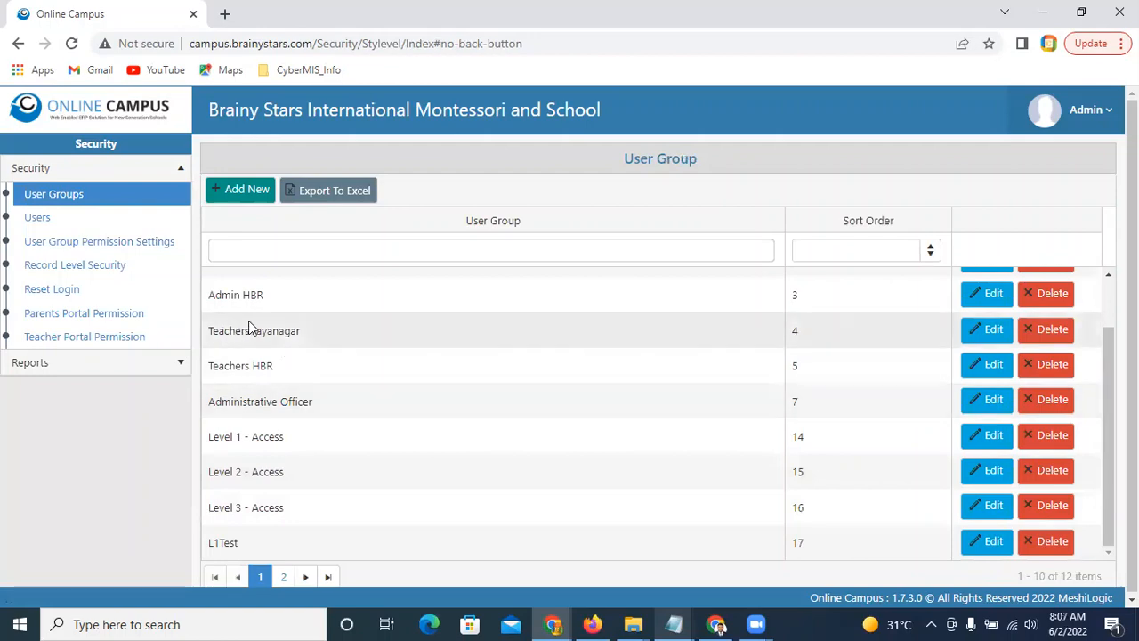
pyautogui.click(283, 576)
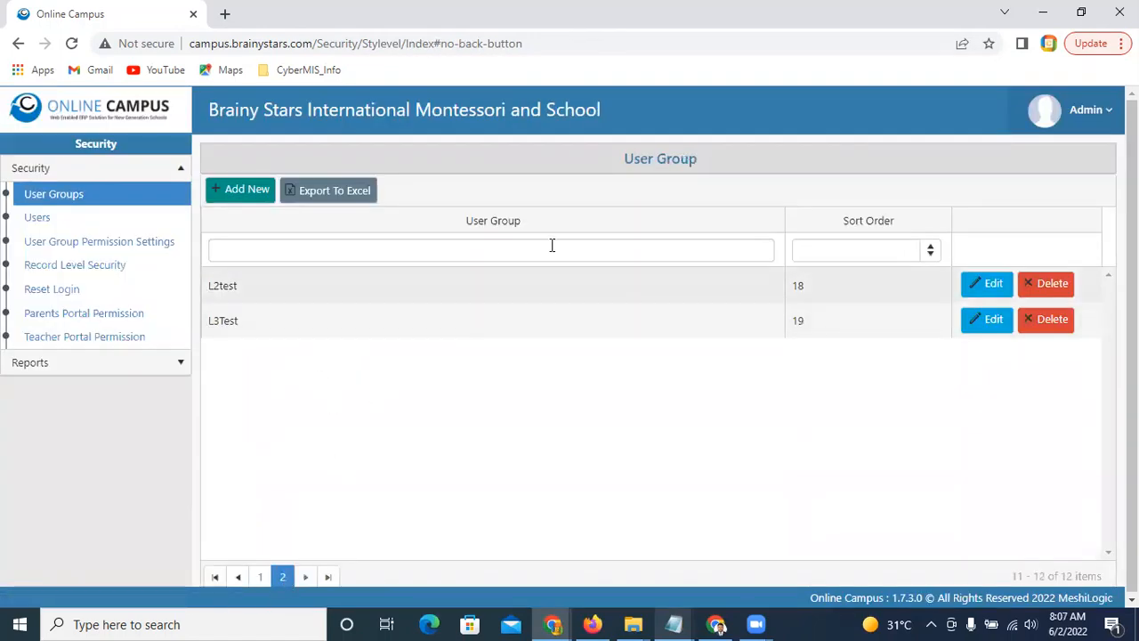
# Open User Group Permission Settings, dismiss the group-required alert, and select the L1Test group.
pyautogui.click(108, 241)
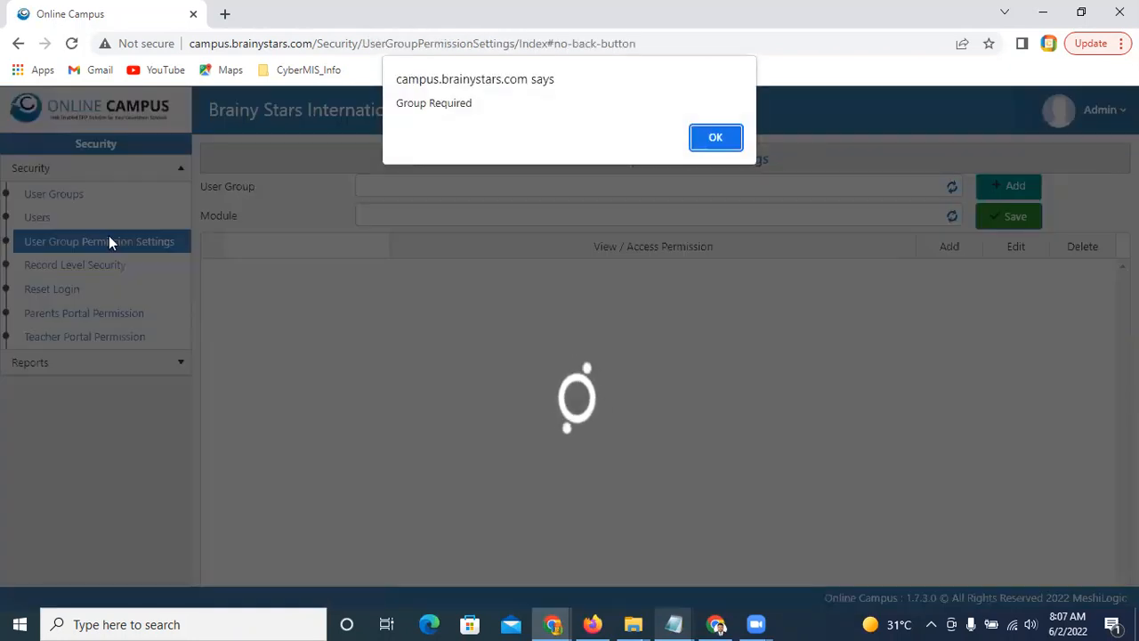
pyautogui.click(712, 136)
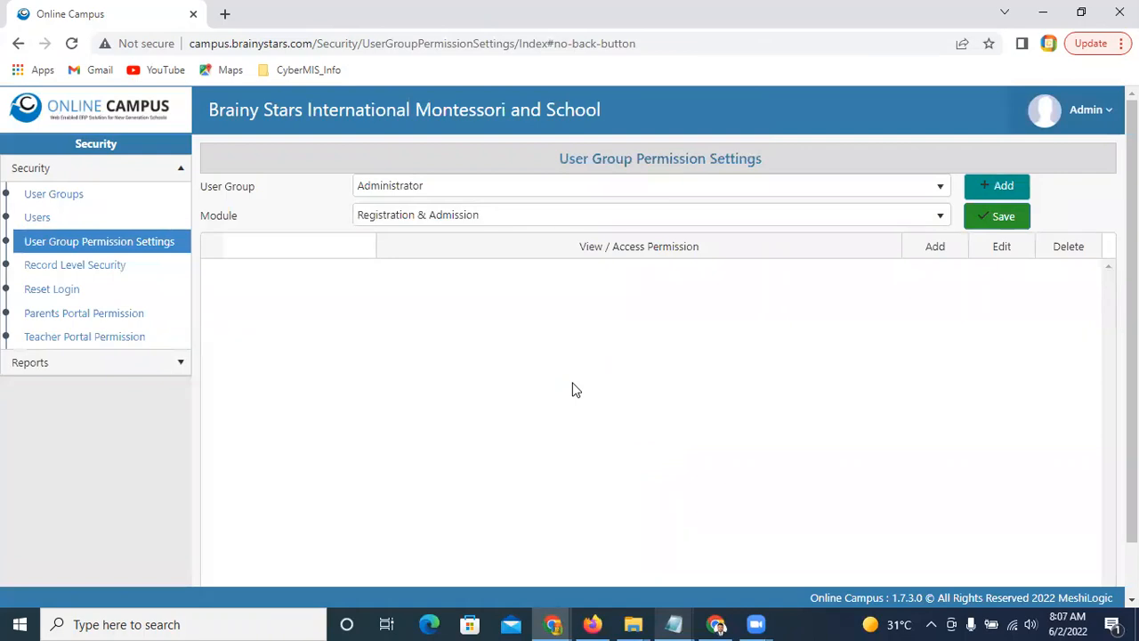
pyautogui.click(103, 242)
pyautogui.click(943, 190)
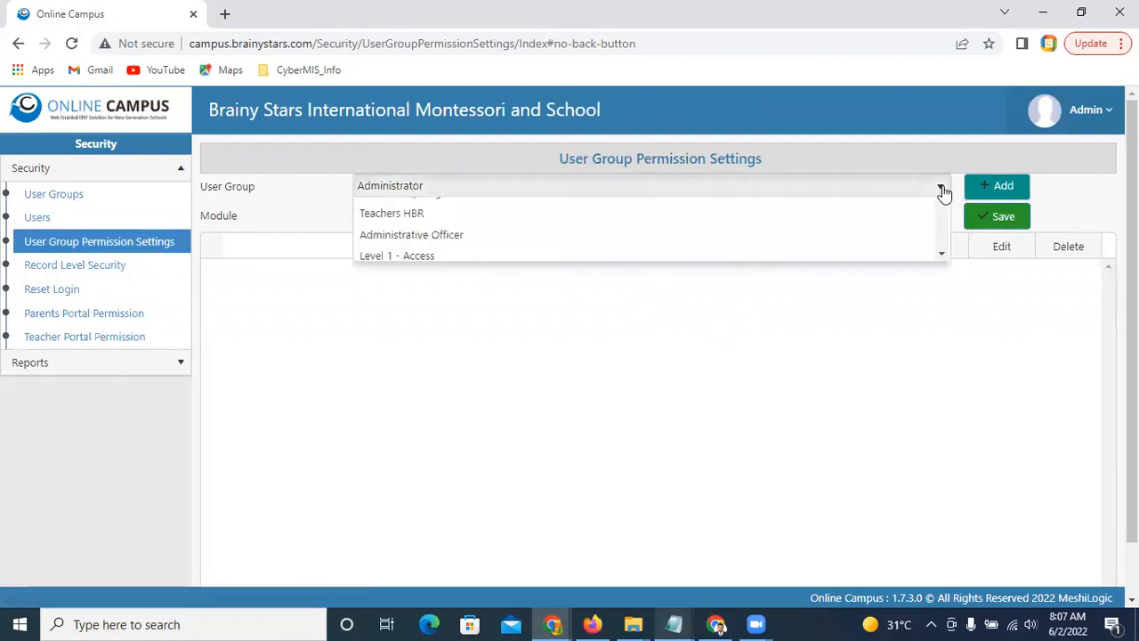
pyautogui.moveTo(943, 287); pyautogui.dragTo(946, 350)
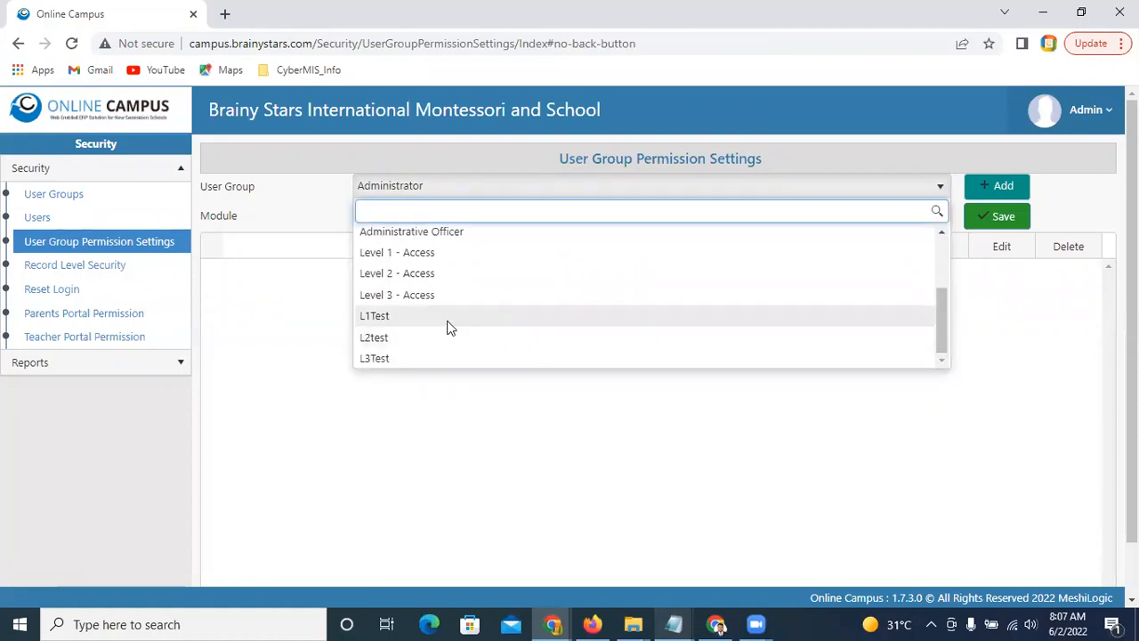
pyautogui.click(378, 319)
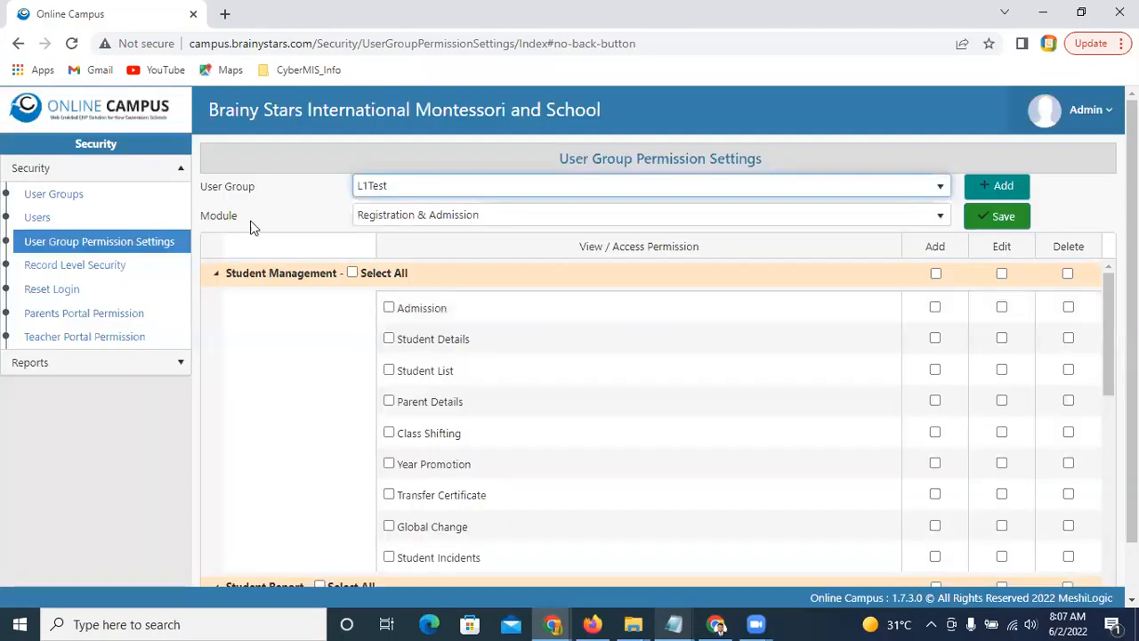
# Tick Select All for Student Management and save L1Test's Registration & Admission permissions.
pyautogui.moveTo(212, 187); pyautogui.dragTo(252, 191)
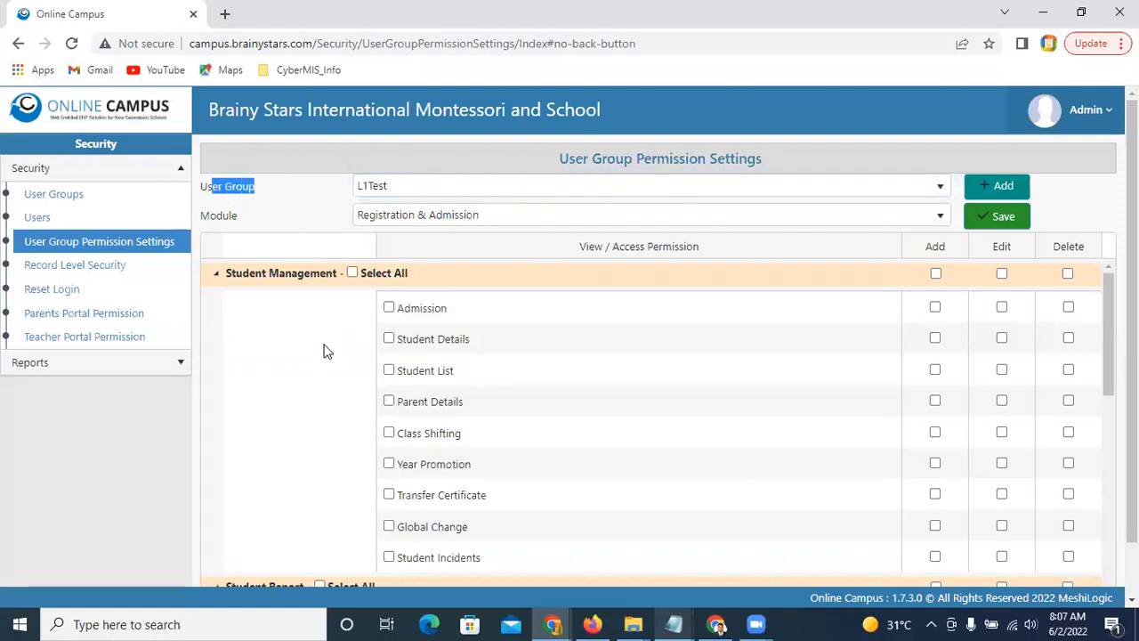
pyautogui.click(352, 274)
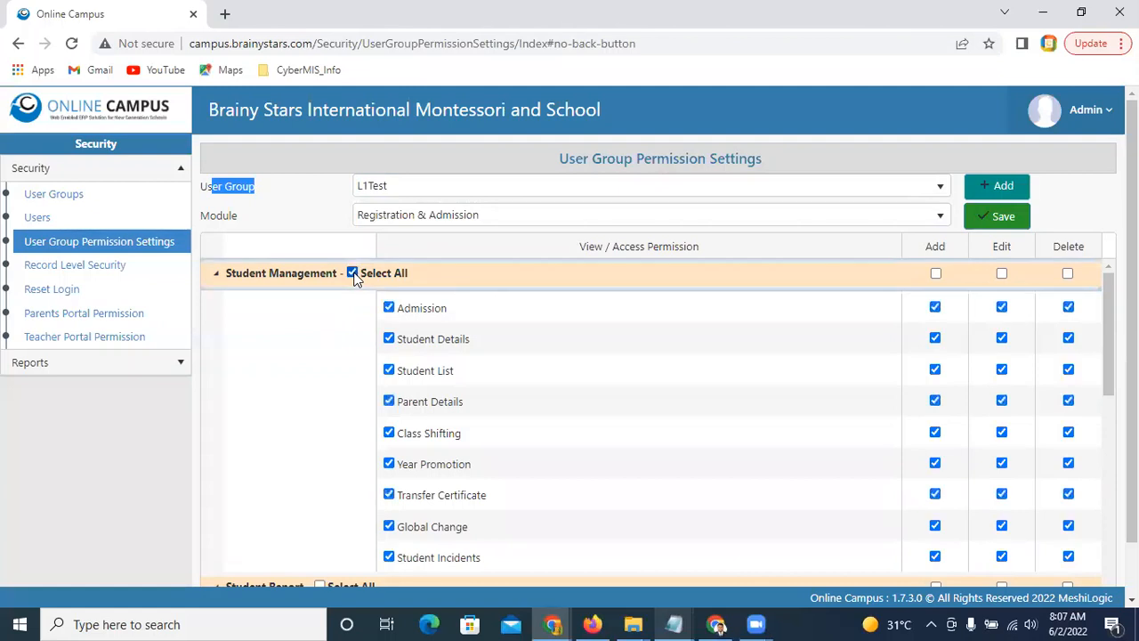
pyautogui.moveTo(1110, 328); pyautogui.dragTo(1088, 284)
pyautogui.click(1000, 217)
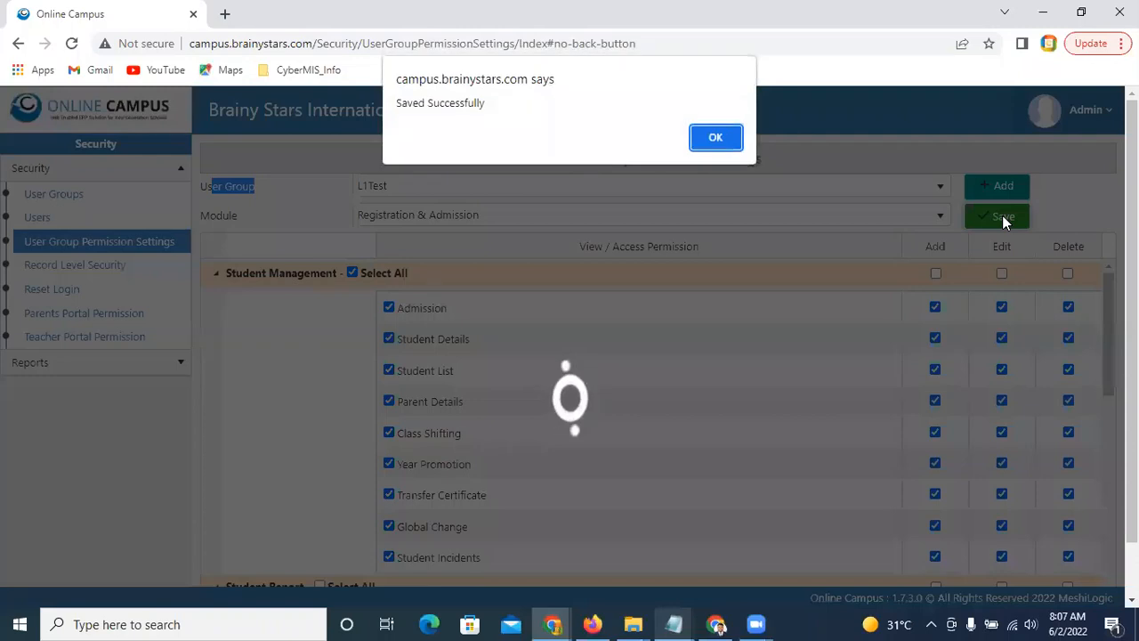
pyautogui.click(729, 139)
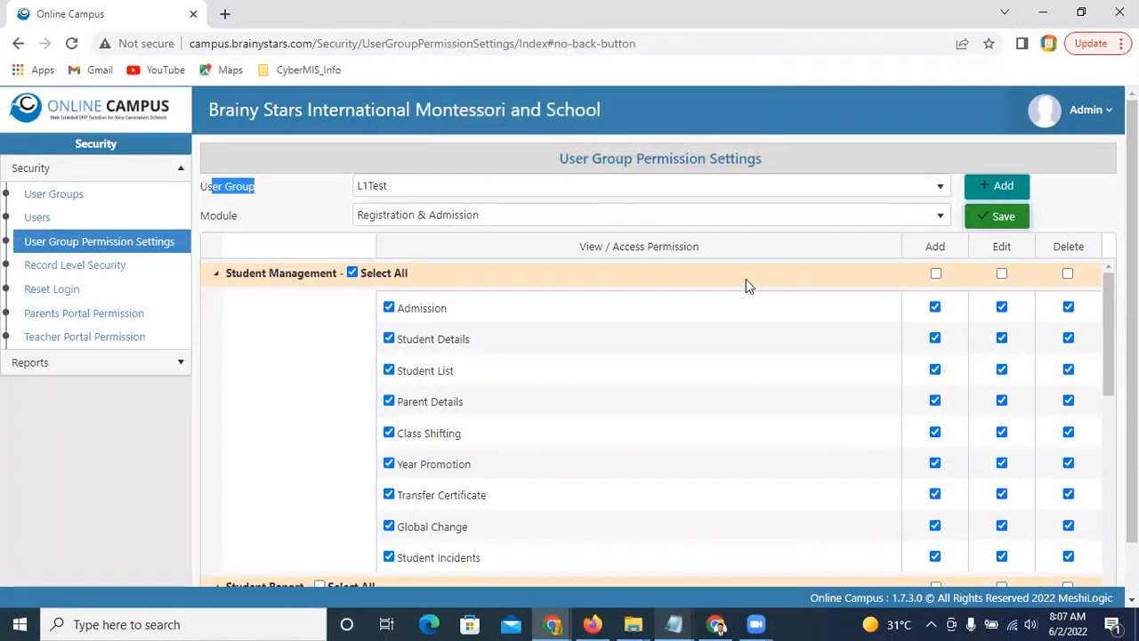
# Switch to the L2test group, tick Select All for Student Report, and save.
pyautogui.click(938, 188)
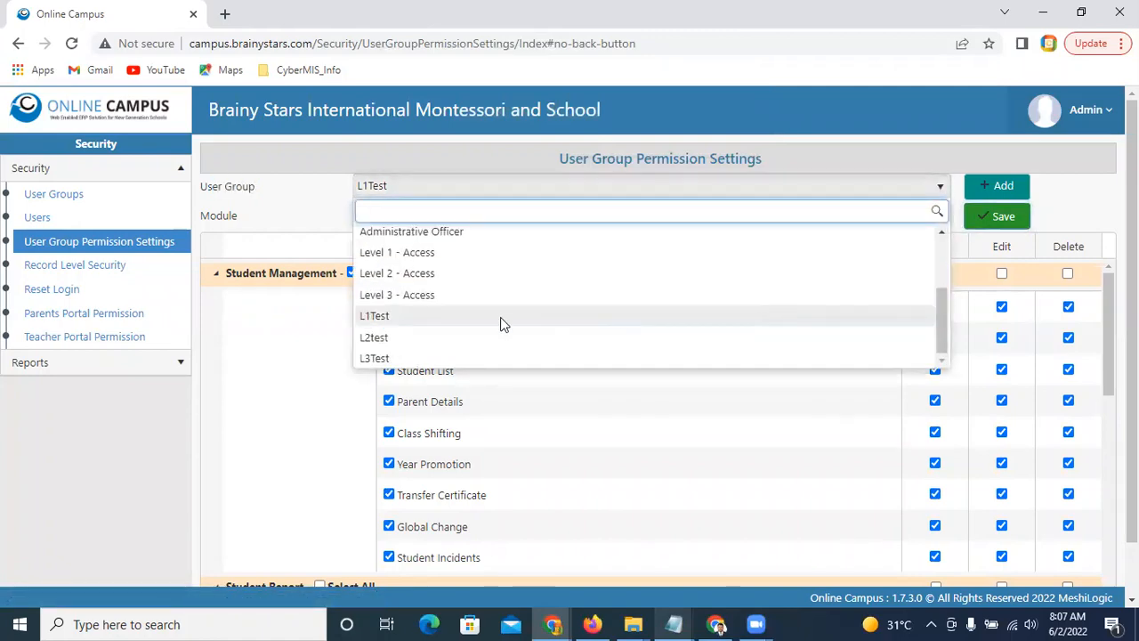
pyautogui.click(382, 338)
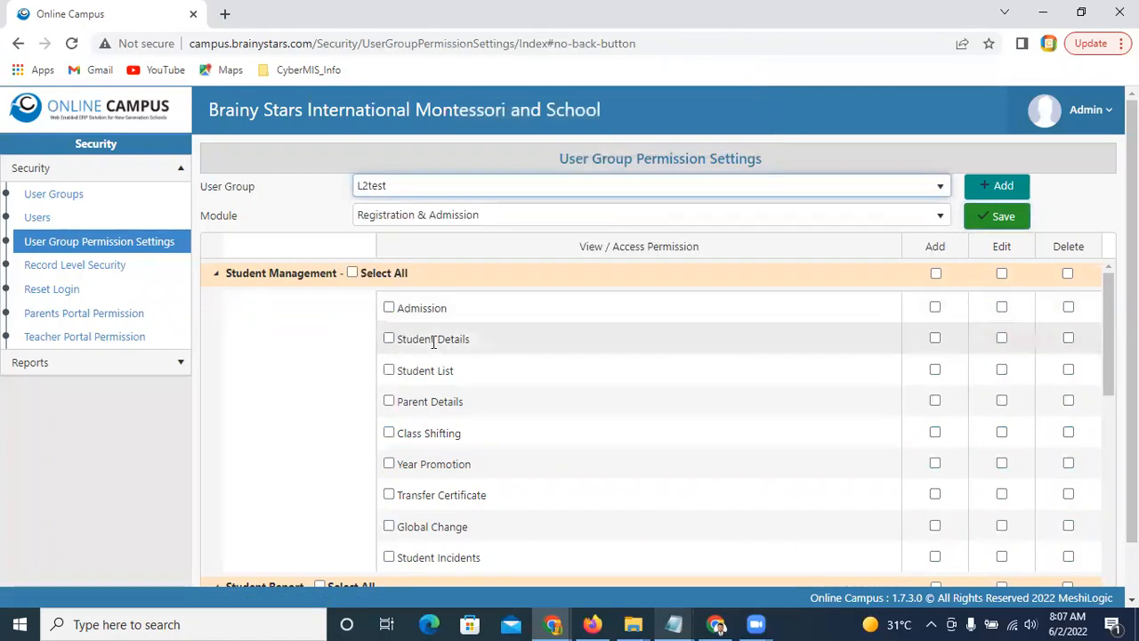
pyautogui.scroll(-3, 1106, 405)
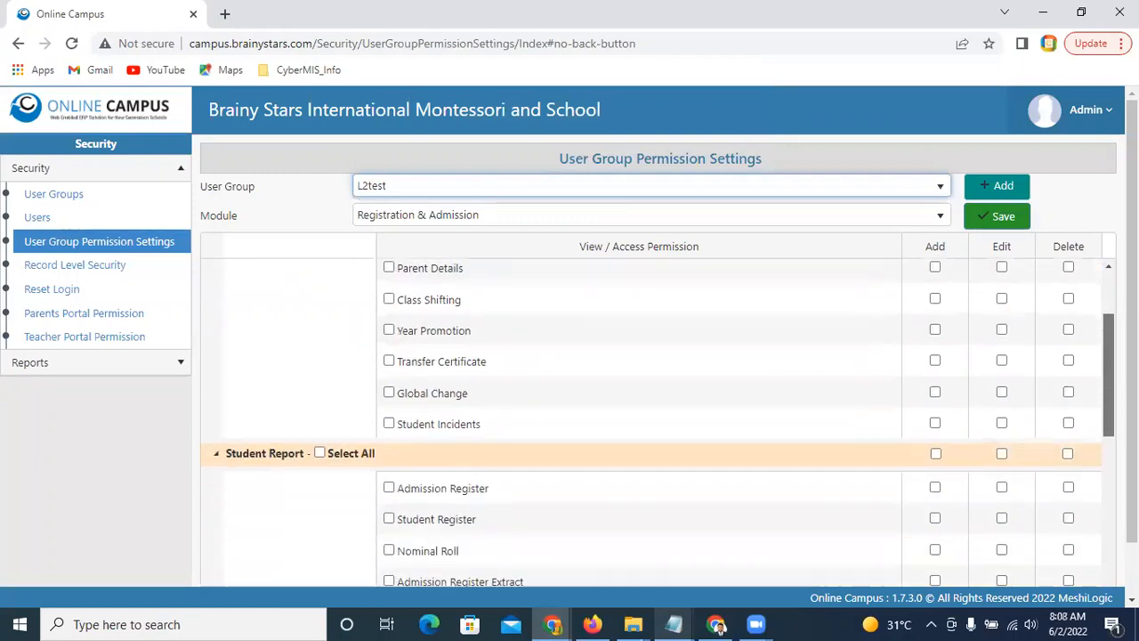
pyautogui.scroll(-3, 1107, 405)
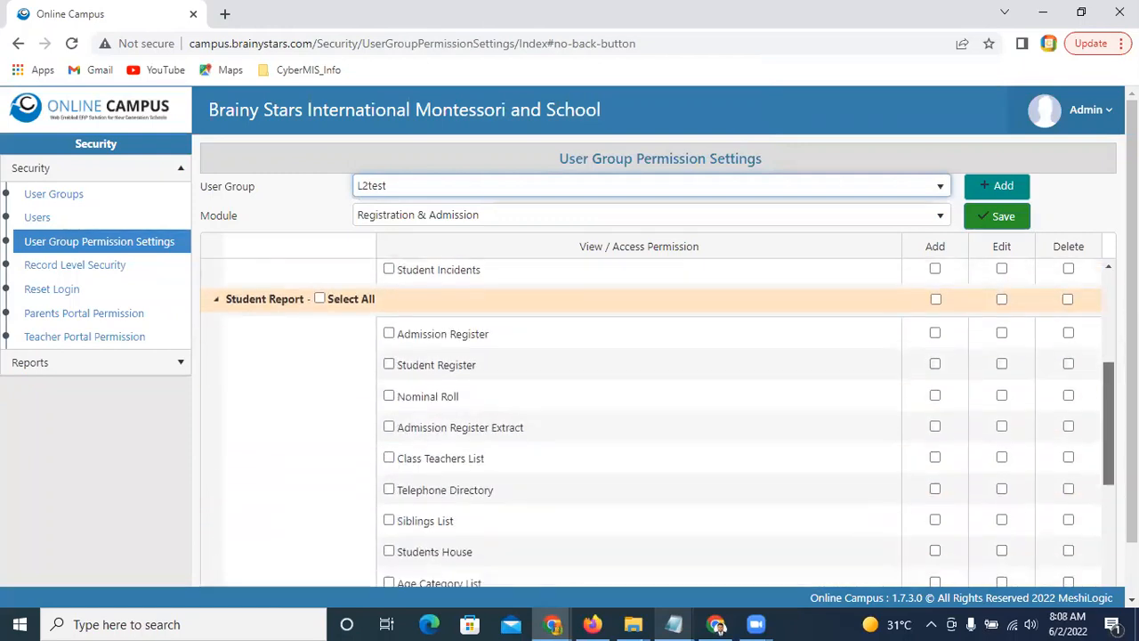
pyautogui.click(320, 299)
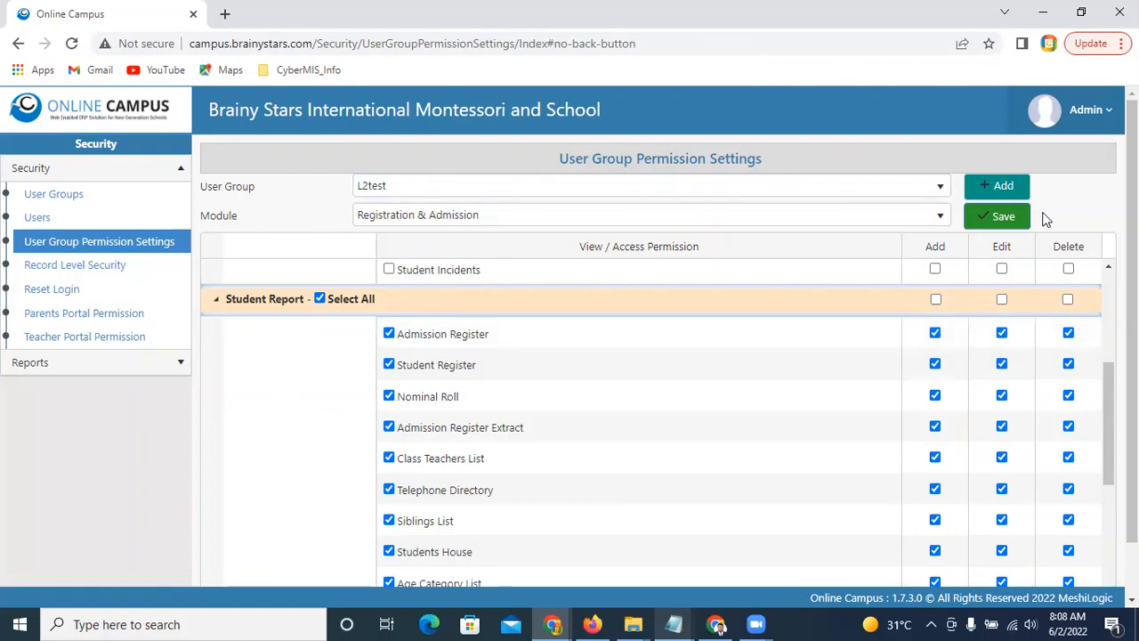
pyautogui.click(992, 220)
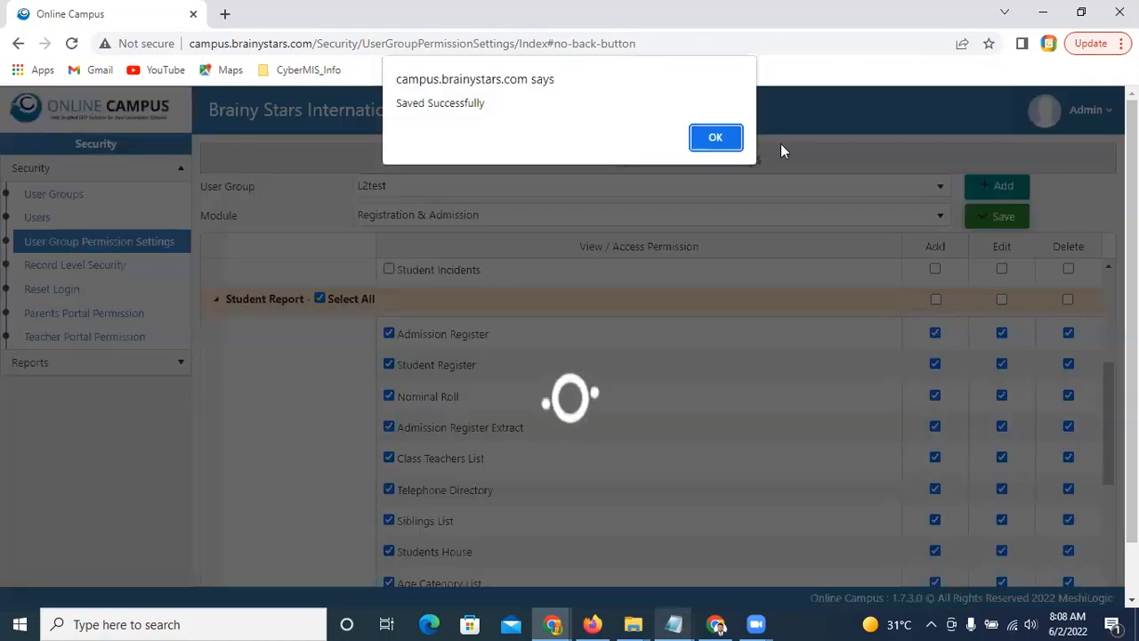
pyautogui.click(717, 137)
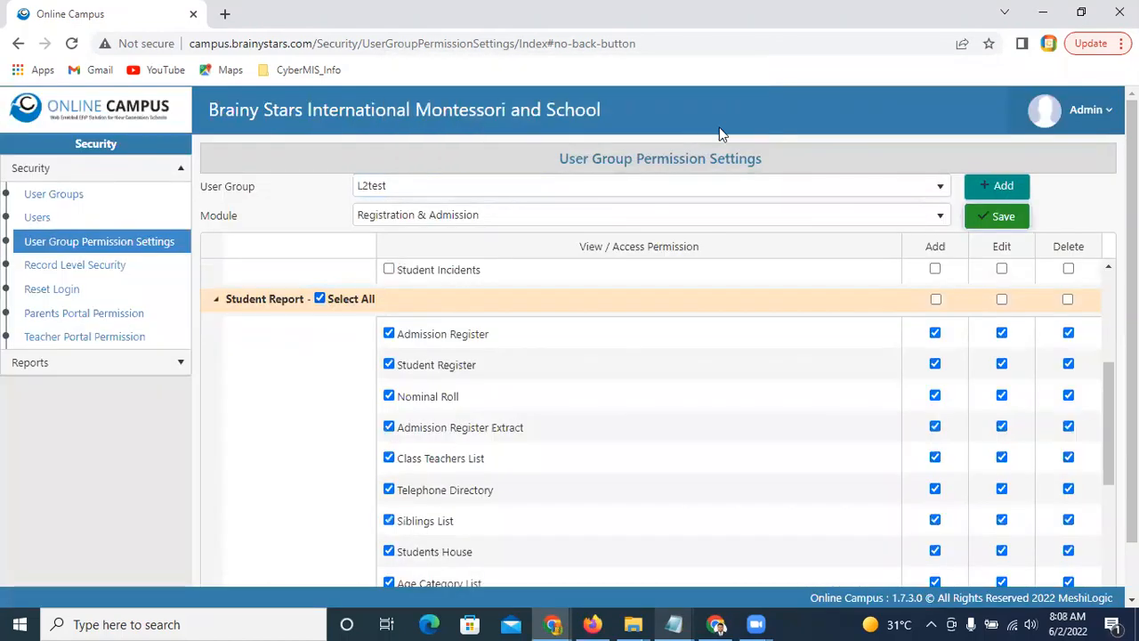
# Give L3Test full TC Reports and Statistical Reports permissions, save, then go to the Users list.
pyautogui.click(942, 187)
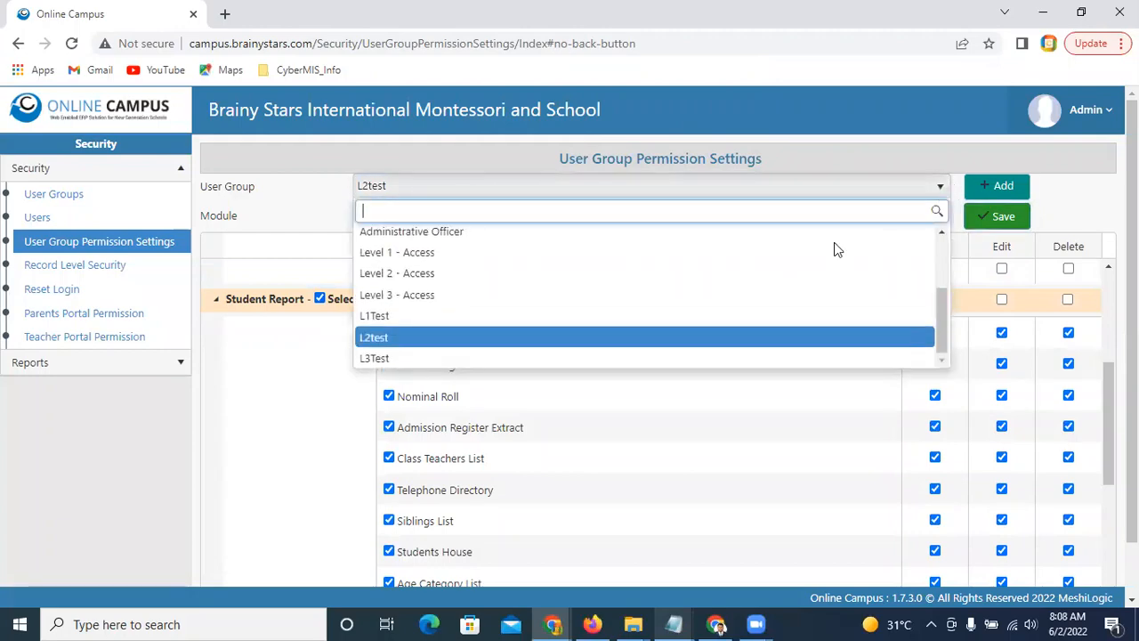
pyautogui.click(378, 359)
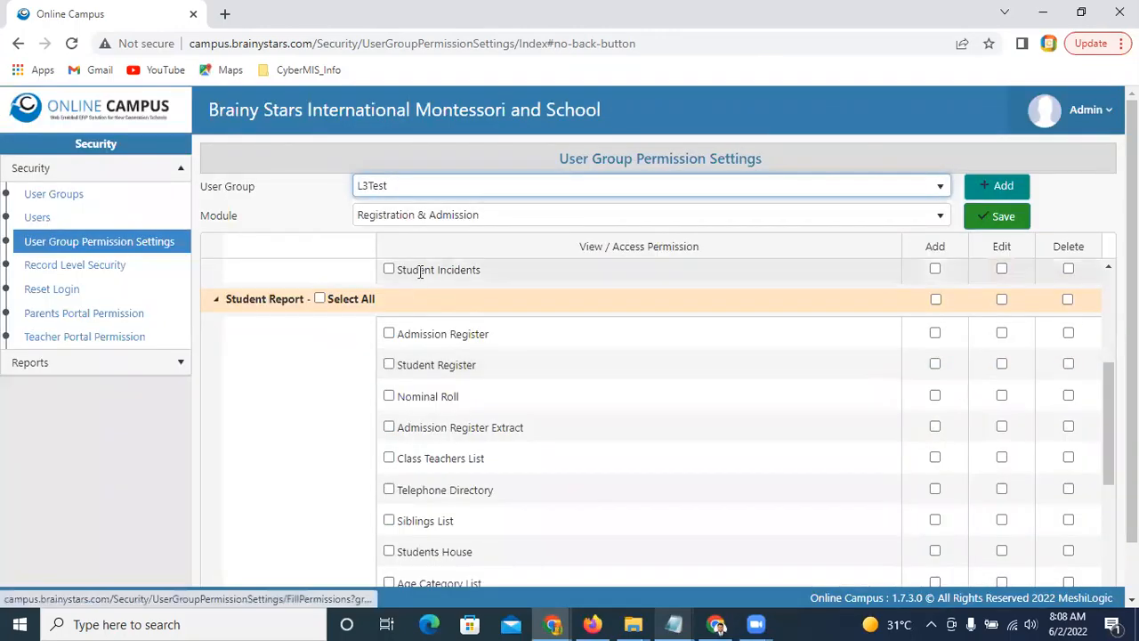
pyautogui.moveTo(1104, 433); pyautogui.dragTo(1113, 594)
pyautogui.scroll(-1, 605, 451)
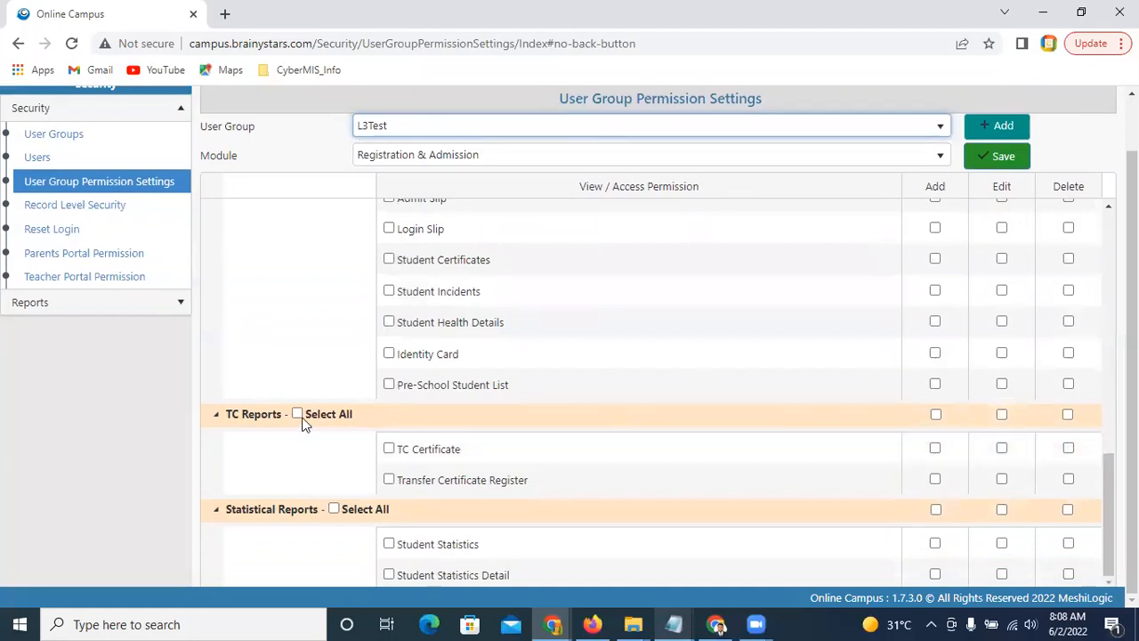
pyautogui.click(298, 414)
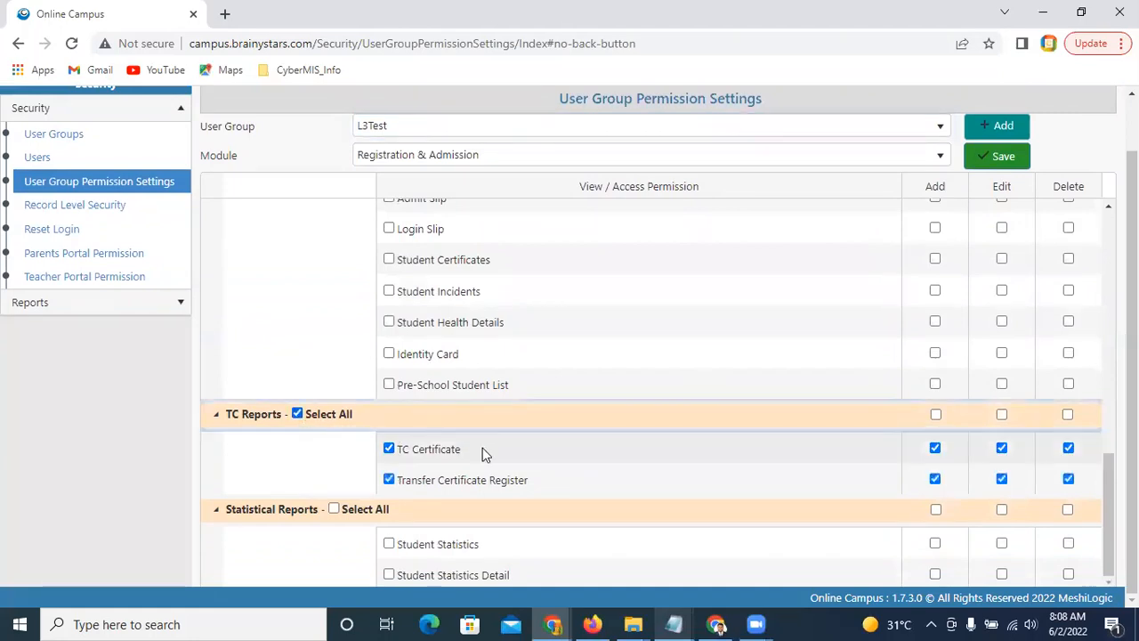
pyautogui.click(333, 509)
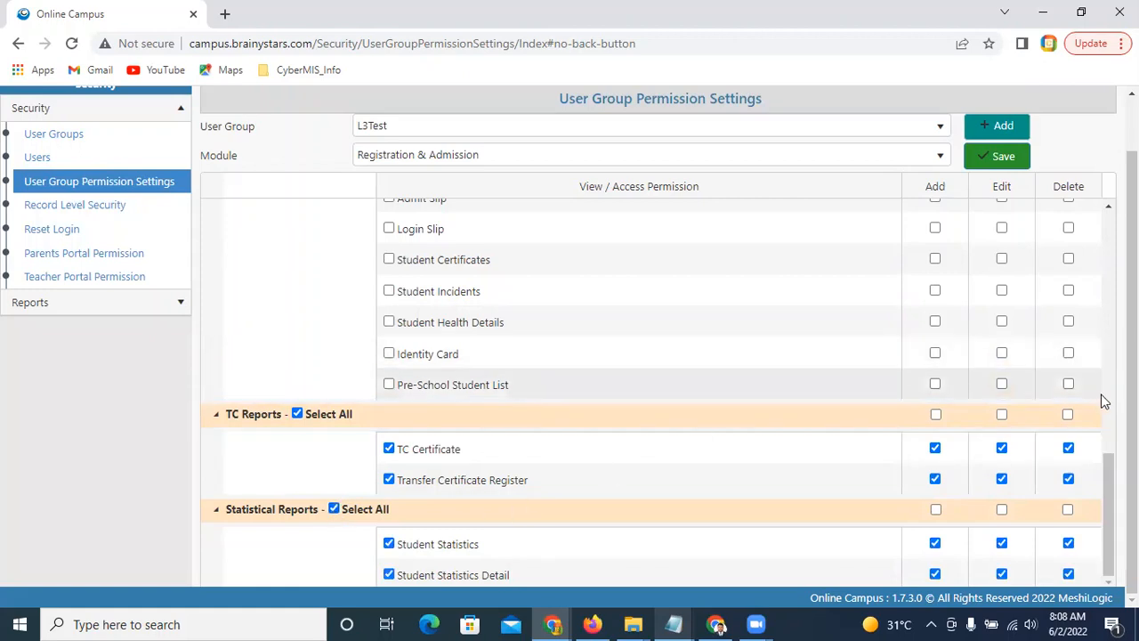
pyautogui.click(993, 167)
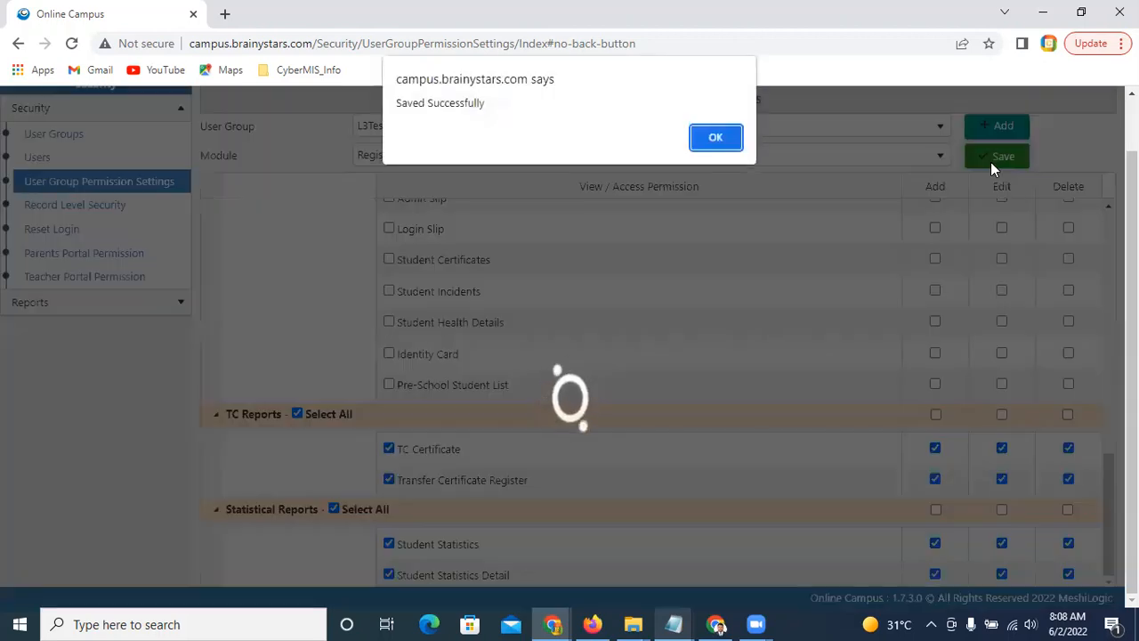
pyautogui.click(721, 138)
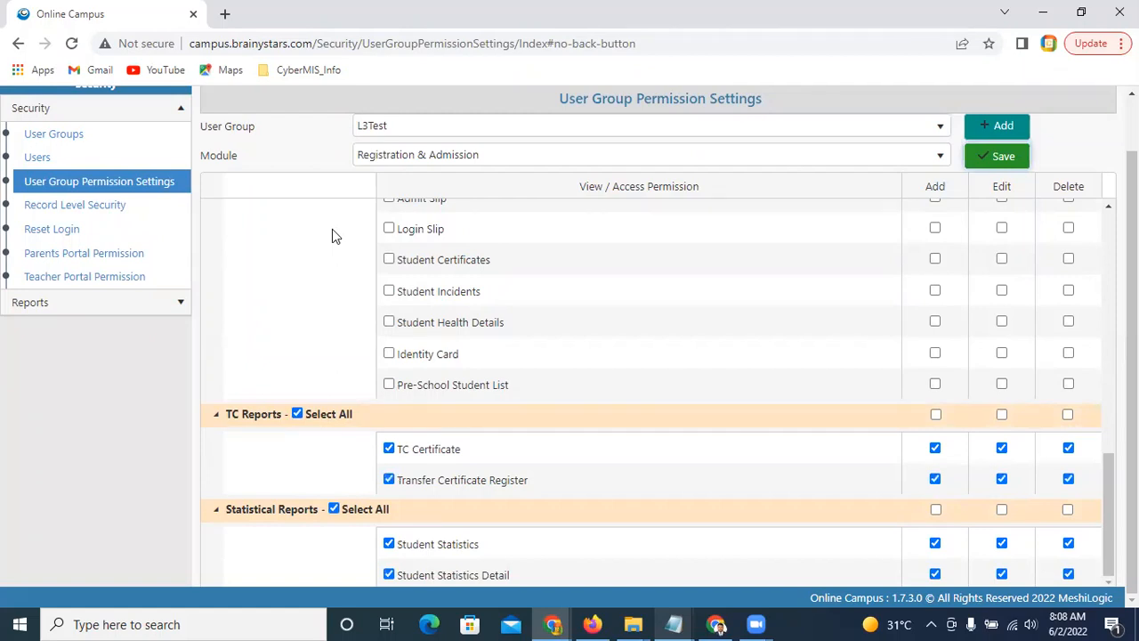
pyautogui.click(46, 158)
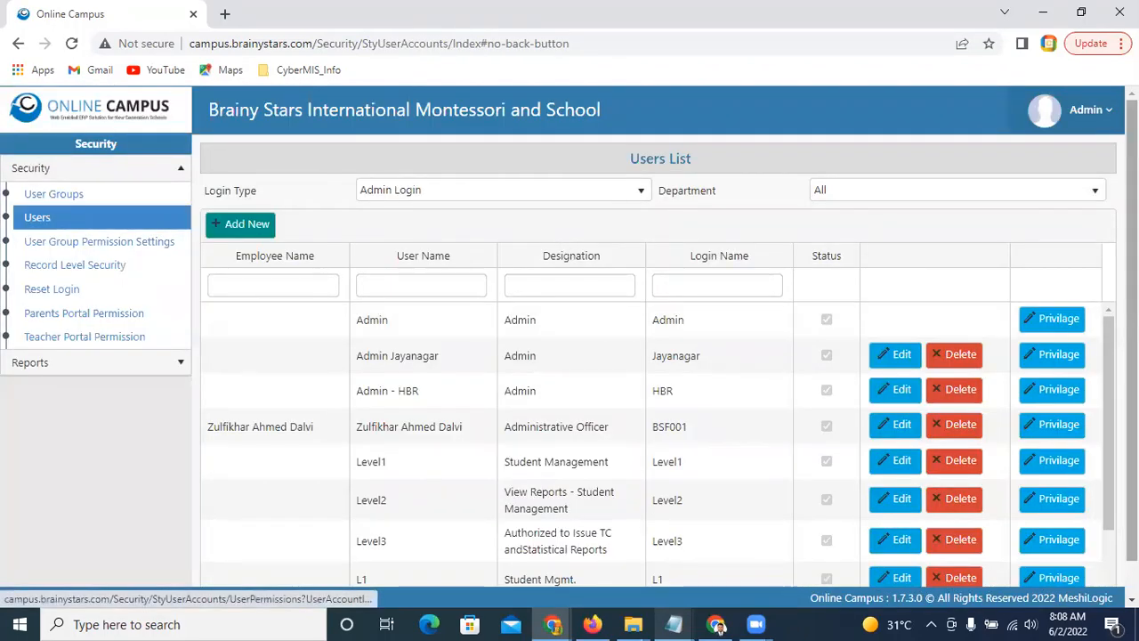
# Edit user L1, add L1Test to its Permitted User Groups, and save the account.
pyautogui.scroll(-1, 1109, 363)
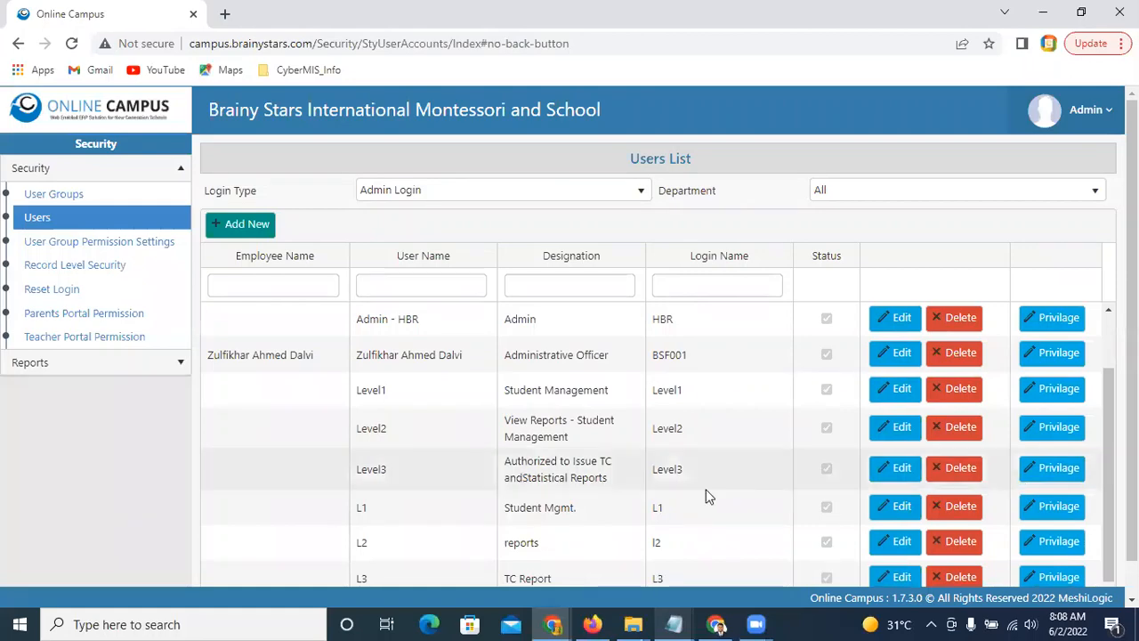
pyautogui.click(892, 507)
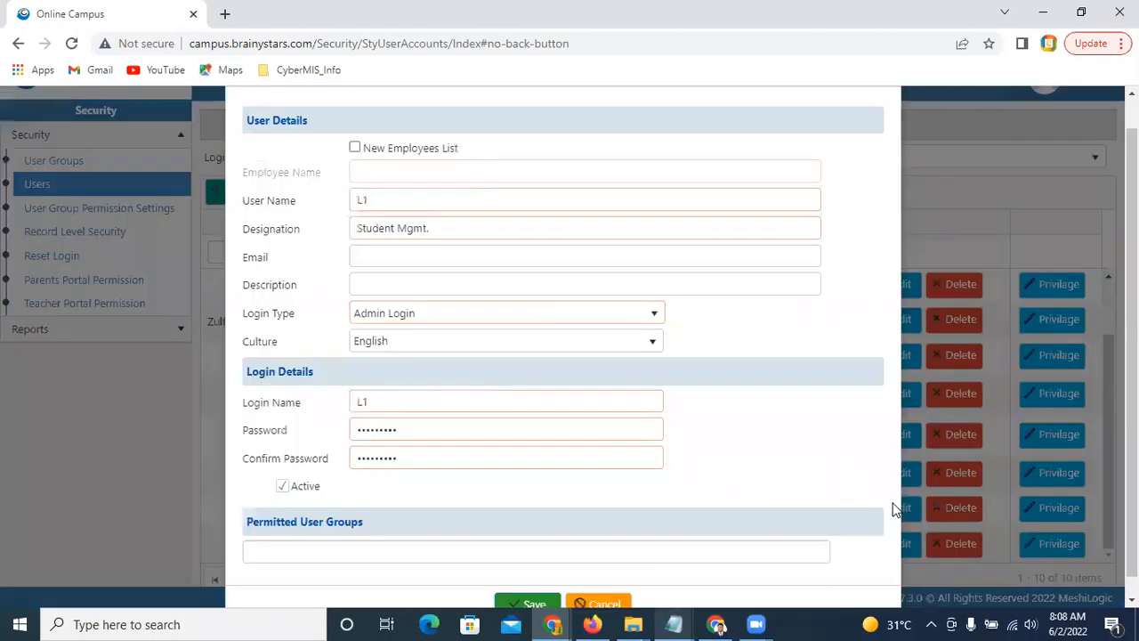
pyautogui.click(271, 554)
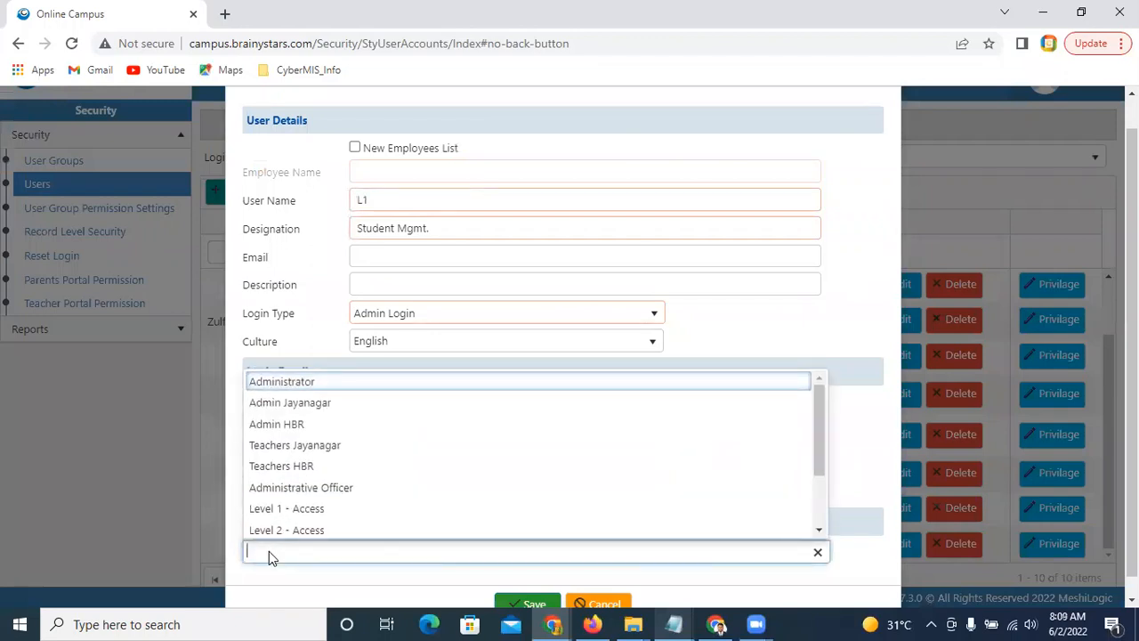
pyautogui.moveTo(819, 468); pyautogui.dragTo(819, 523)
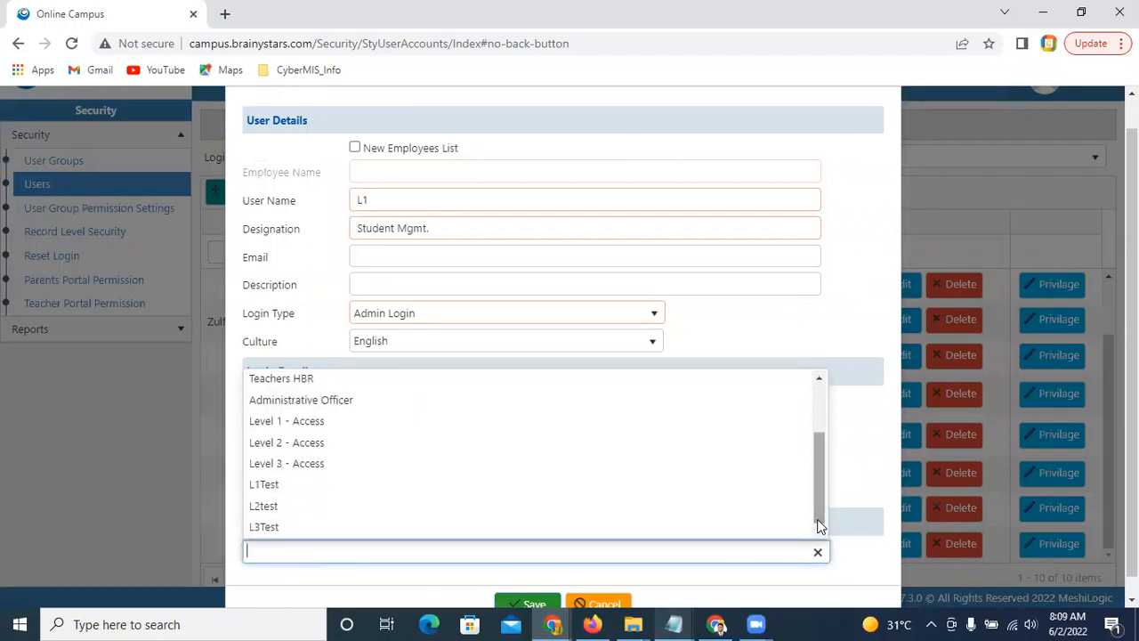
pyautogui.click(263, 488)
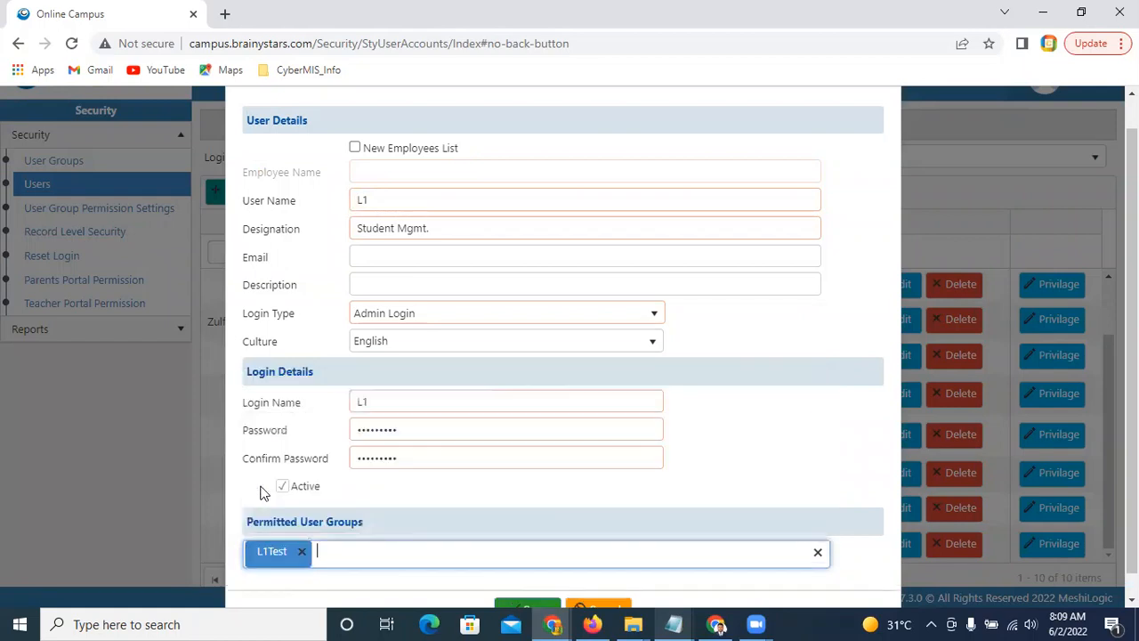
pyautogui.click(527, 605)
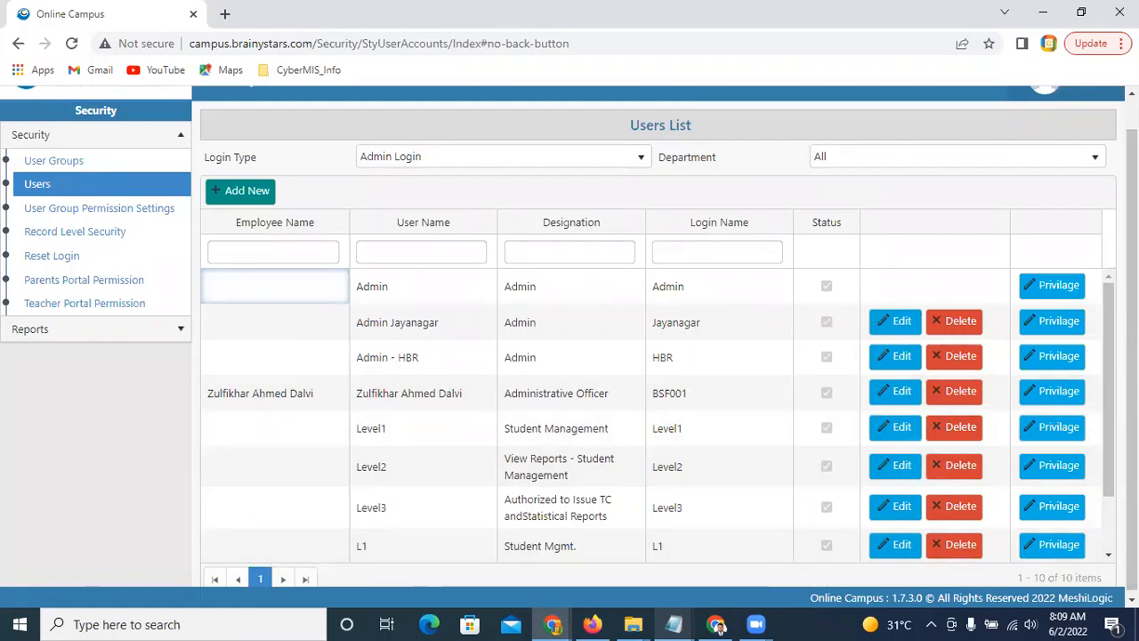
pyautogui.scroll(-2, 926, 476)
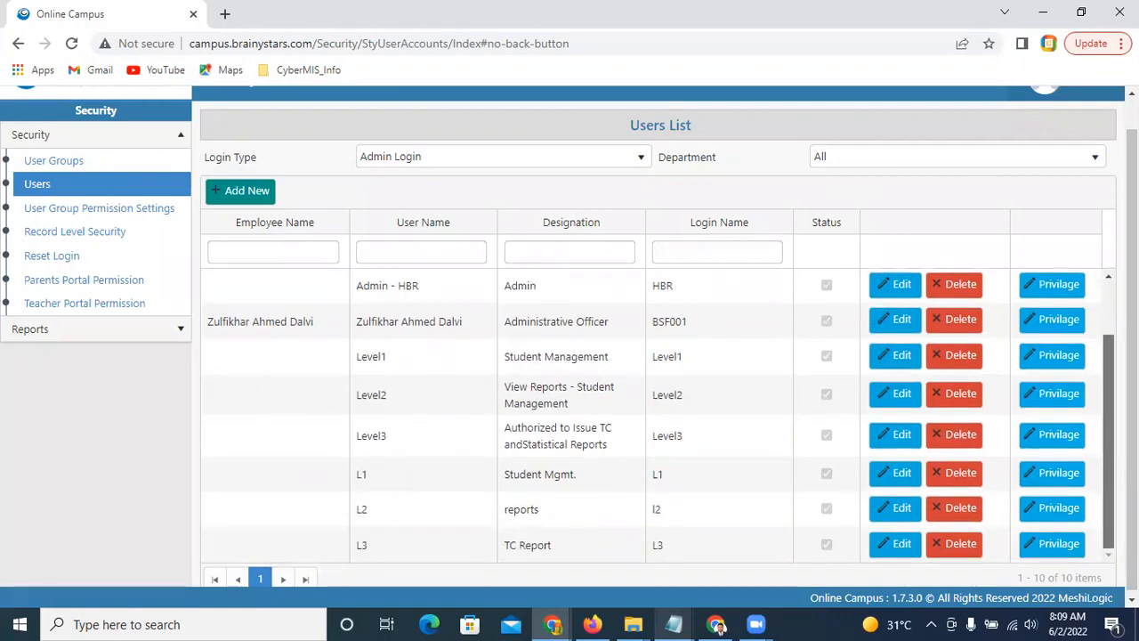
# Edit user L2, add the L2test permitted user group, and save.
pyautogui.click(904, 507)
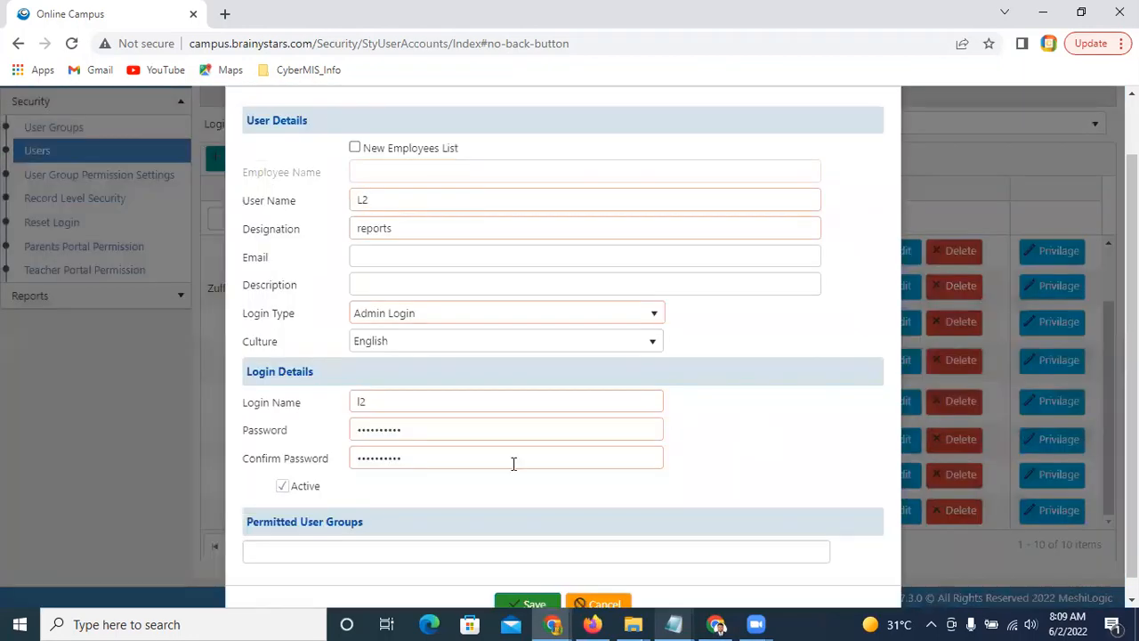
pyautogui.click(335, 551)
pyautogui.write('L2')
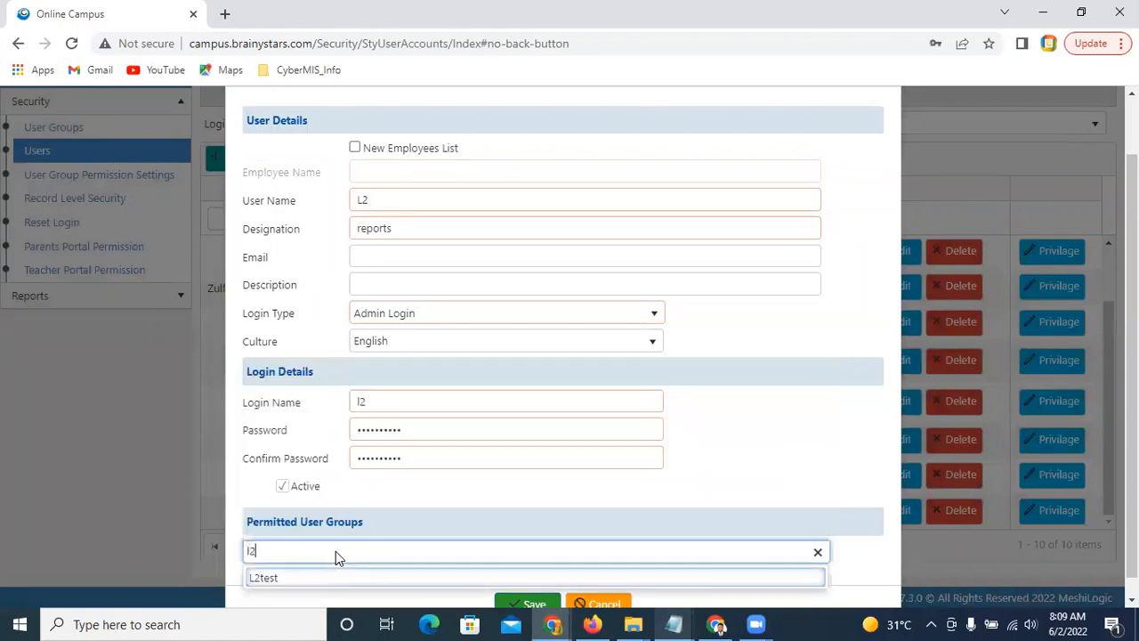
pyautogui.click(261, 577)
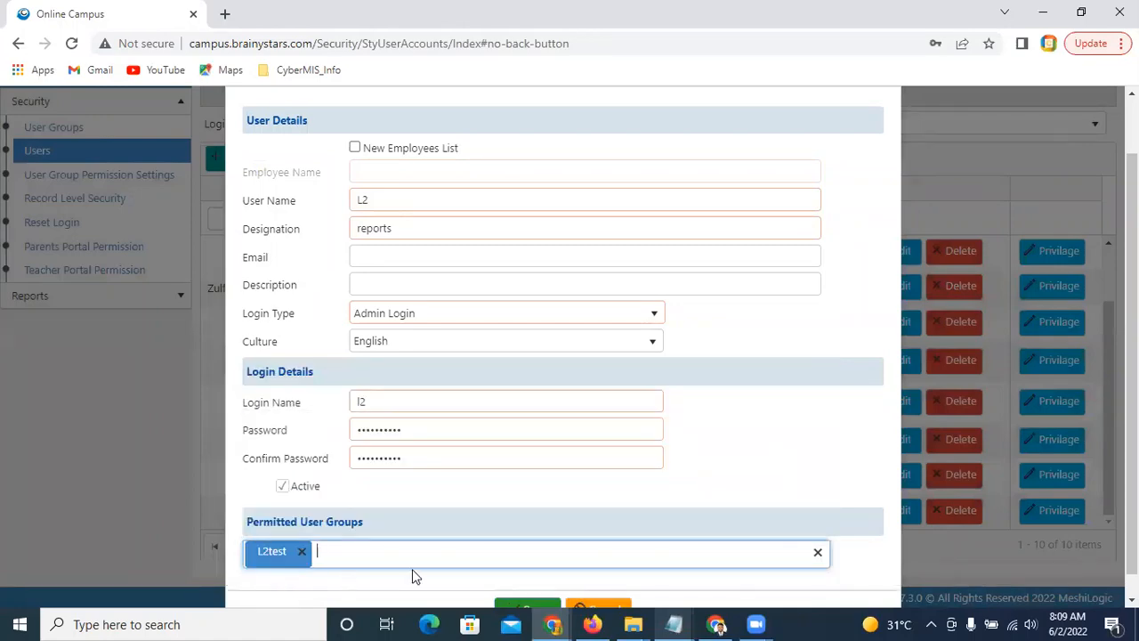
pyautogui.click(522, 605)
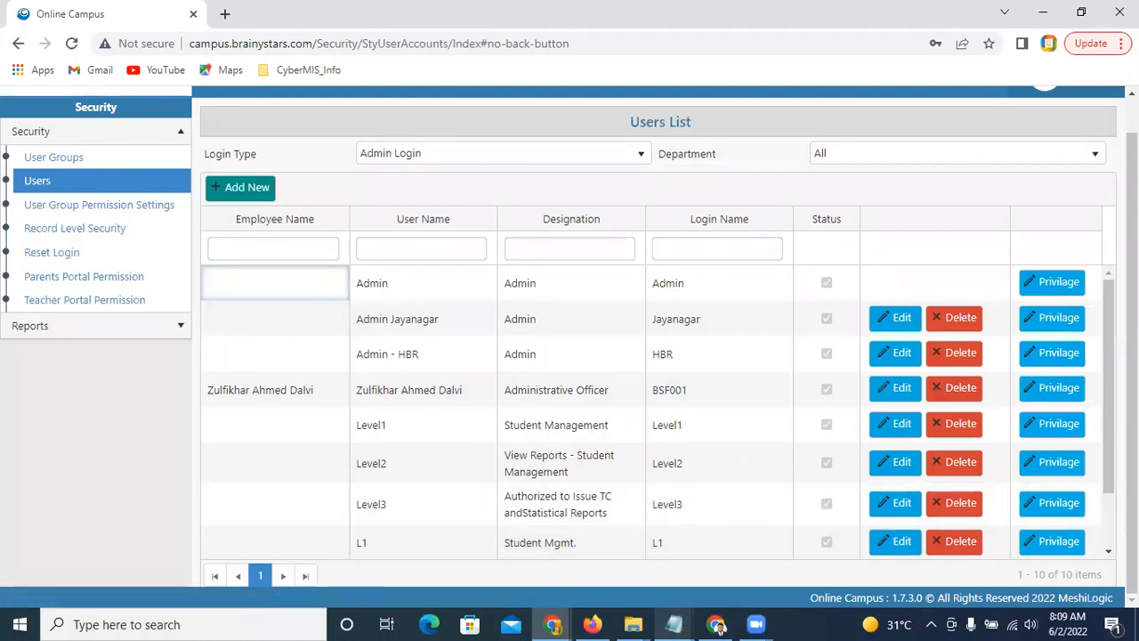
# Edit user L3, add the L3Test permitted user group, and save.
pyautogui.scroll(-1, 1107, 383)
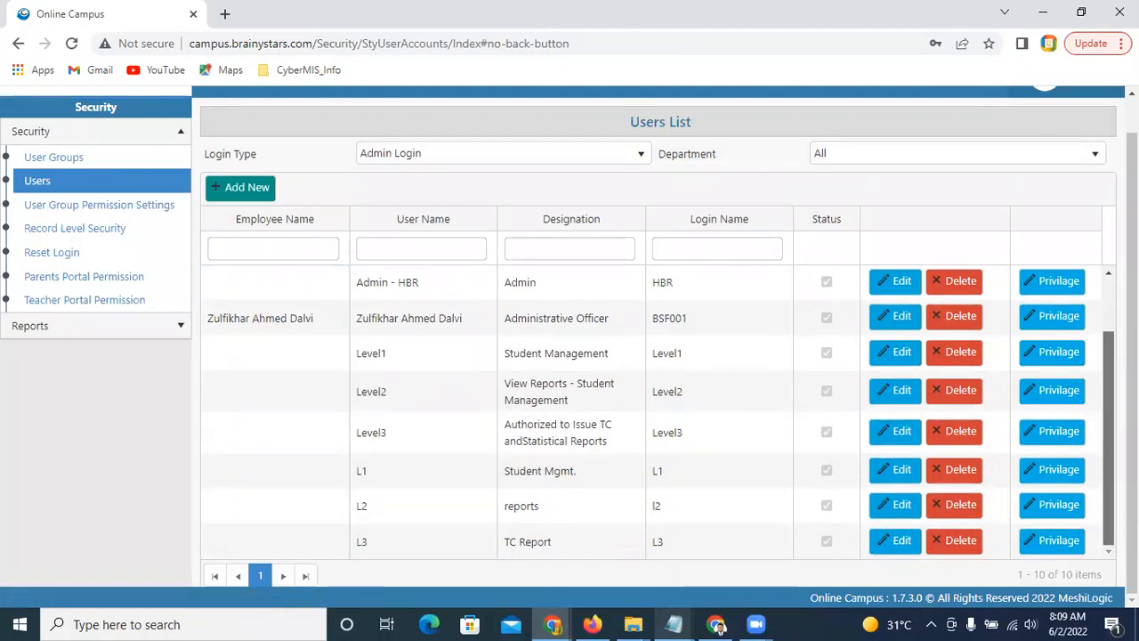
pyautogui.click(896, 542)
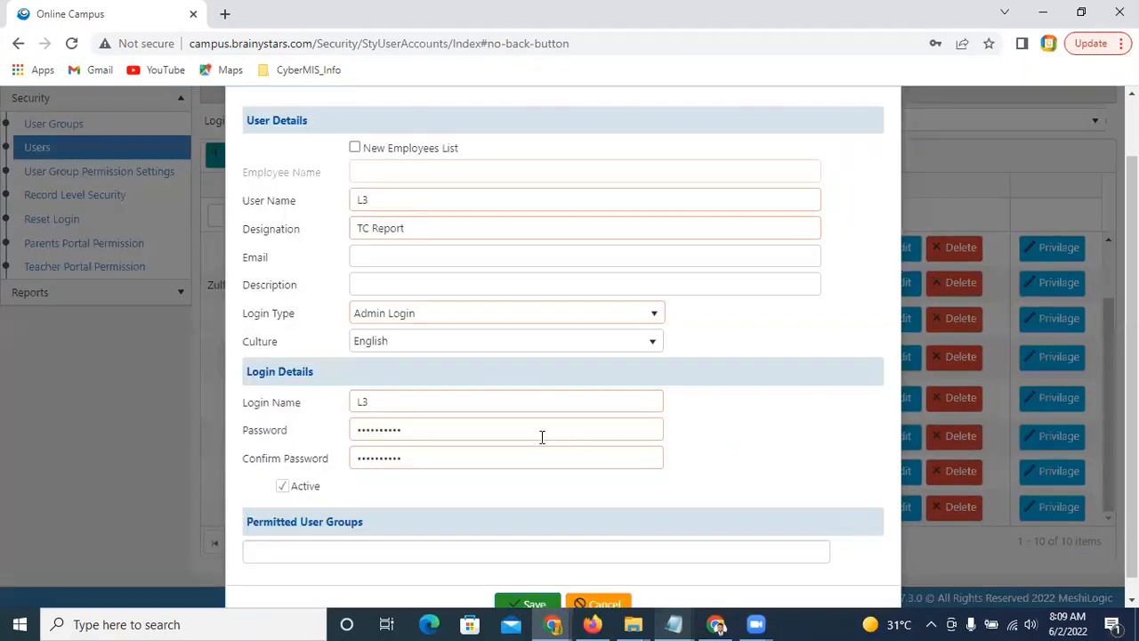
pyautogui.click(271, 558)
pyautogui.write('l3')
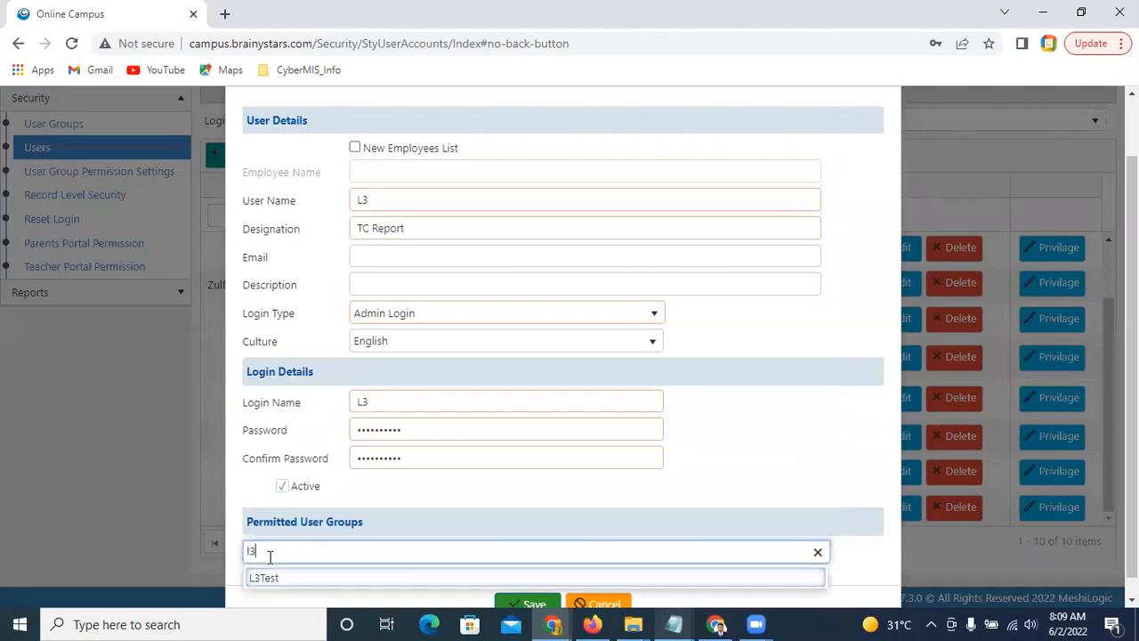
pyautogui.click(266, 578)
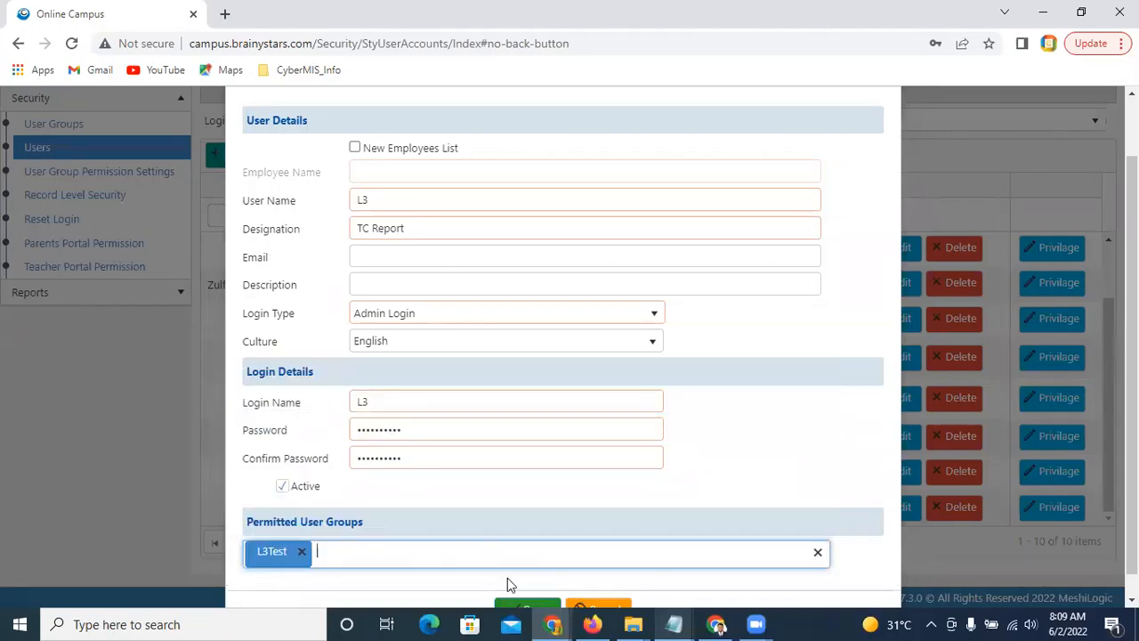
pyautogui.click(537, 607)
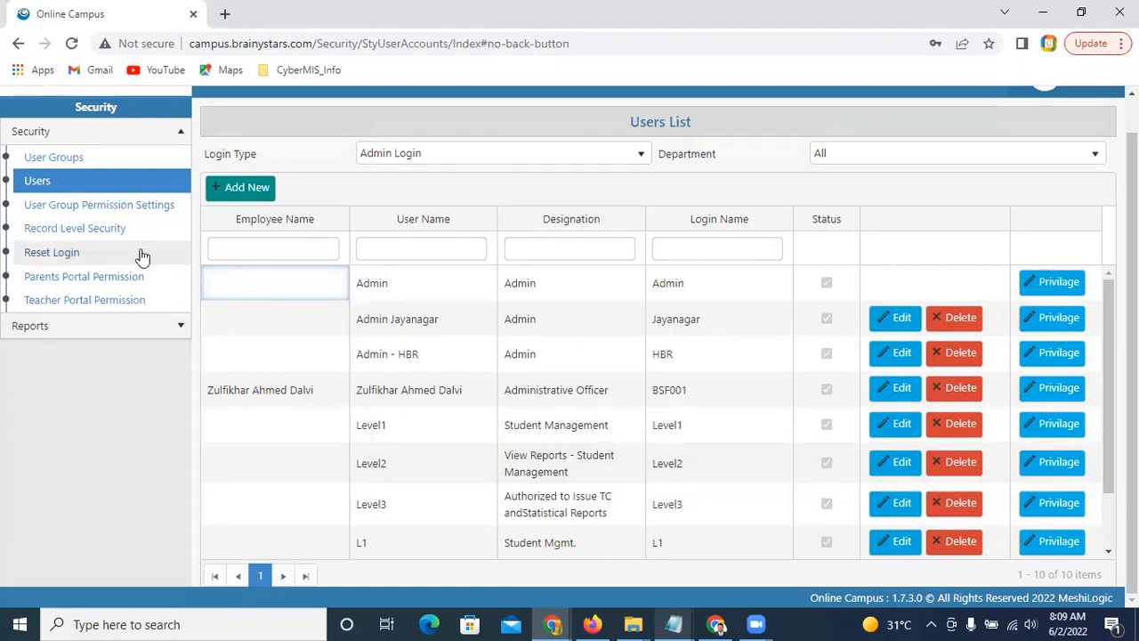
# In Record Level Security, permit the test groups on the Brainy Stars International Montessori and School branch and save.
pyautogui.click(103, 231)
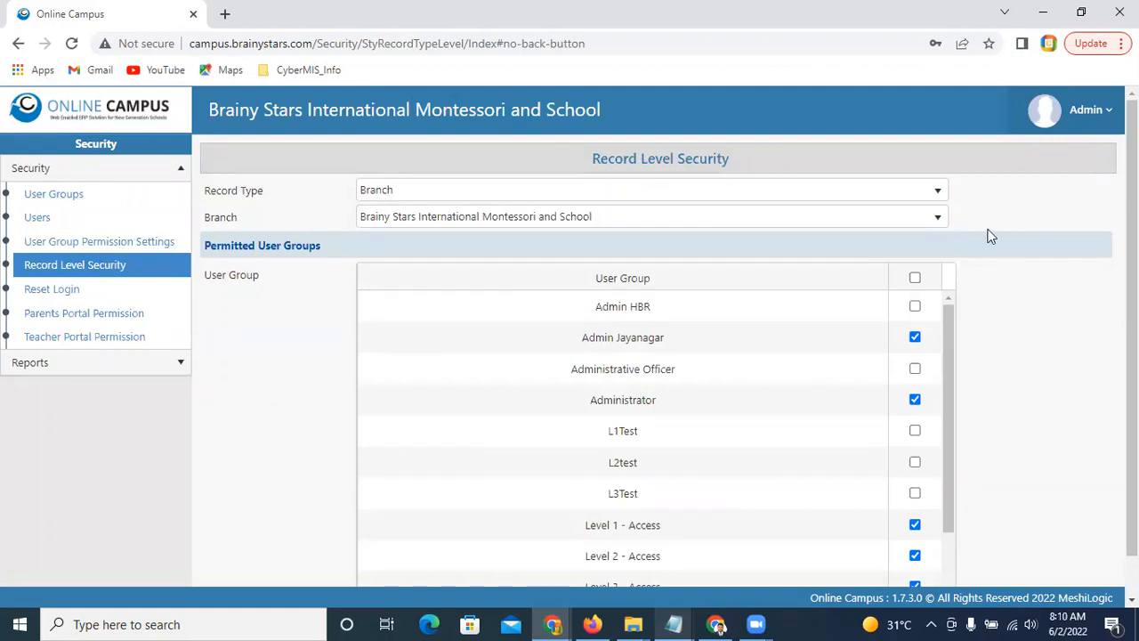
pyautogui.click(938, 221)
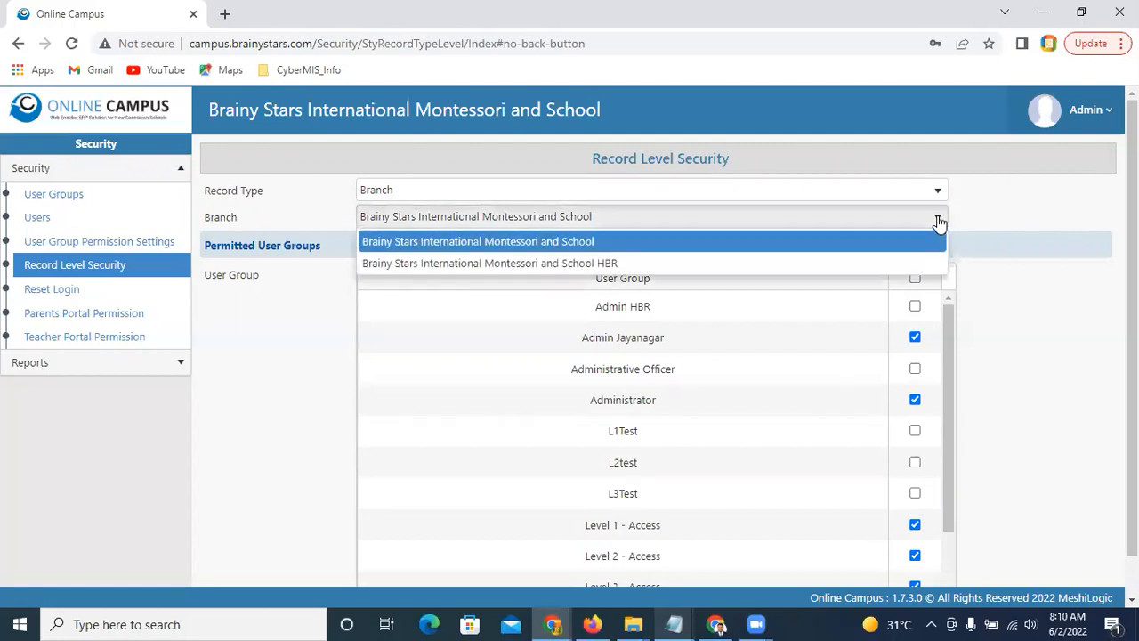
pyautogui.click(939, 221)
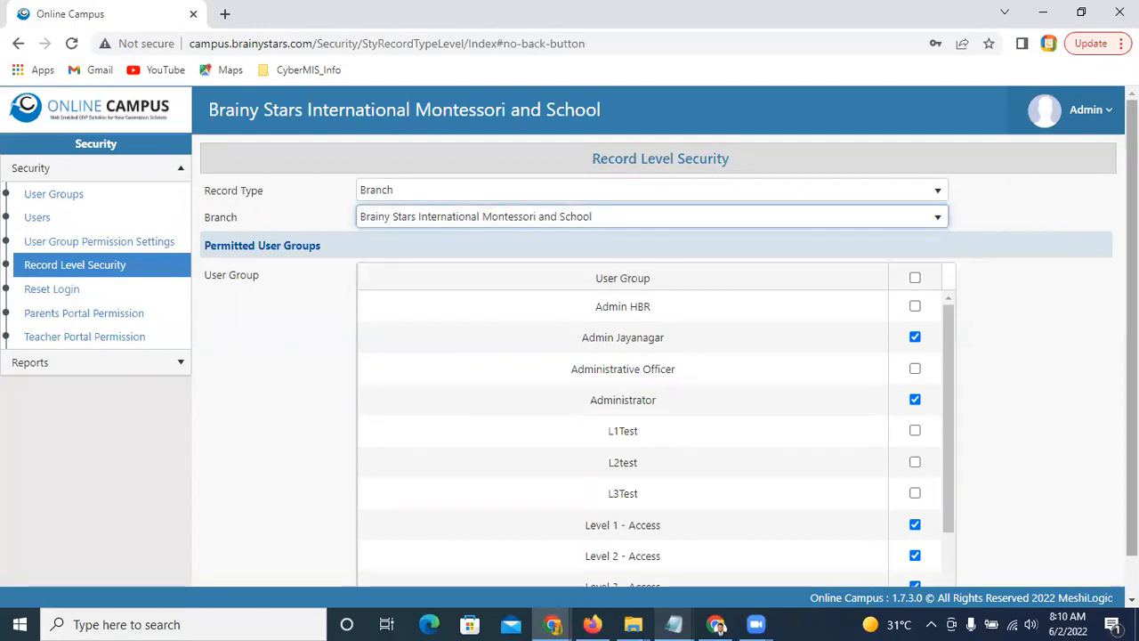
pyautogui.scroll(-1, 570, 353)
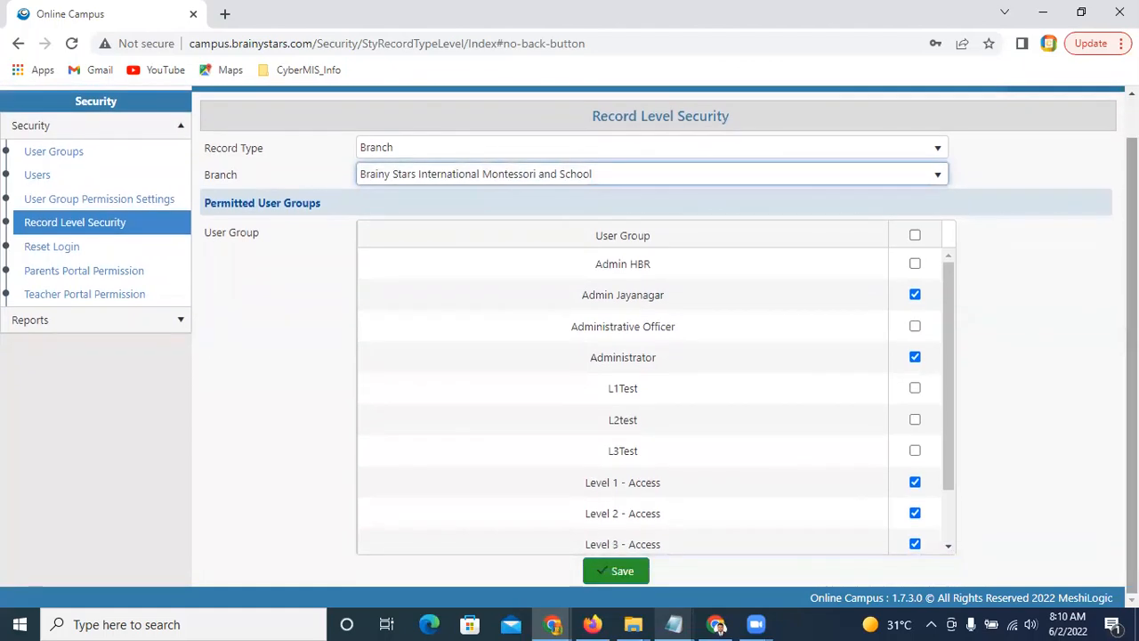
pyautogui.click(915, 388)
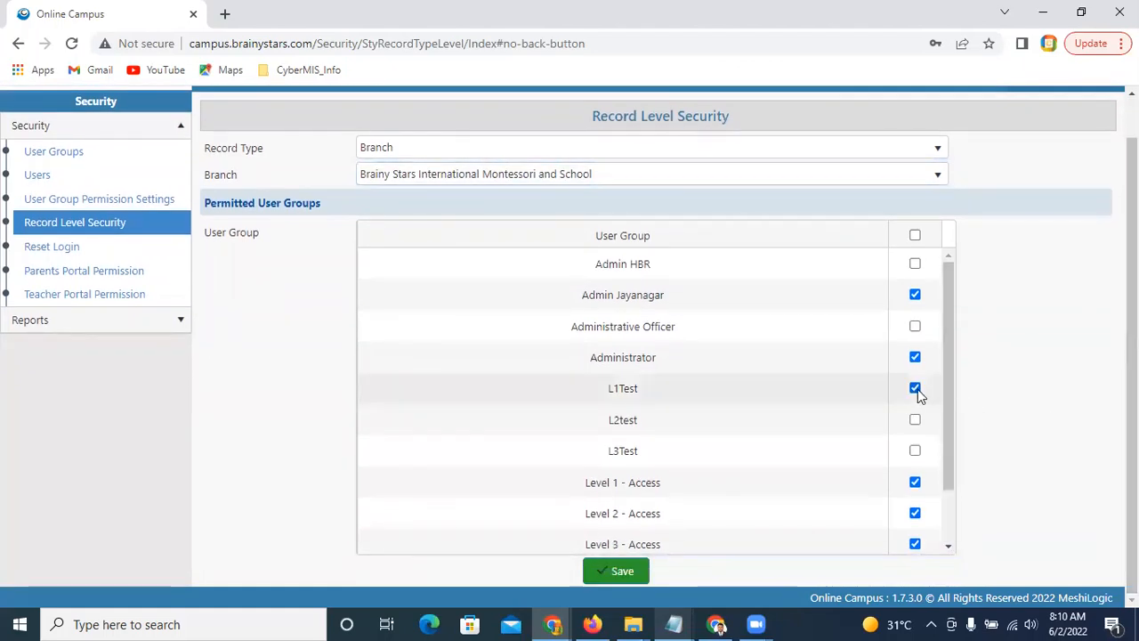
pyautogui.click(915, 419)
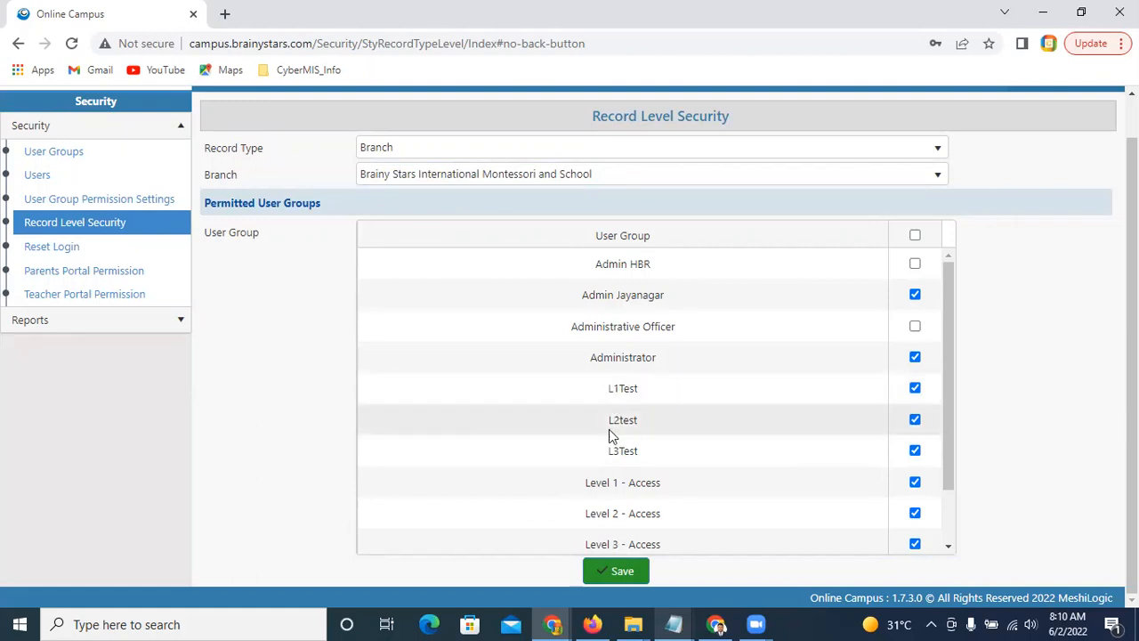
pyautogui.click(616, 569)
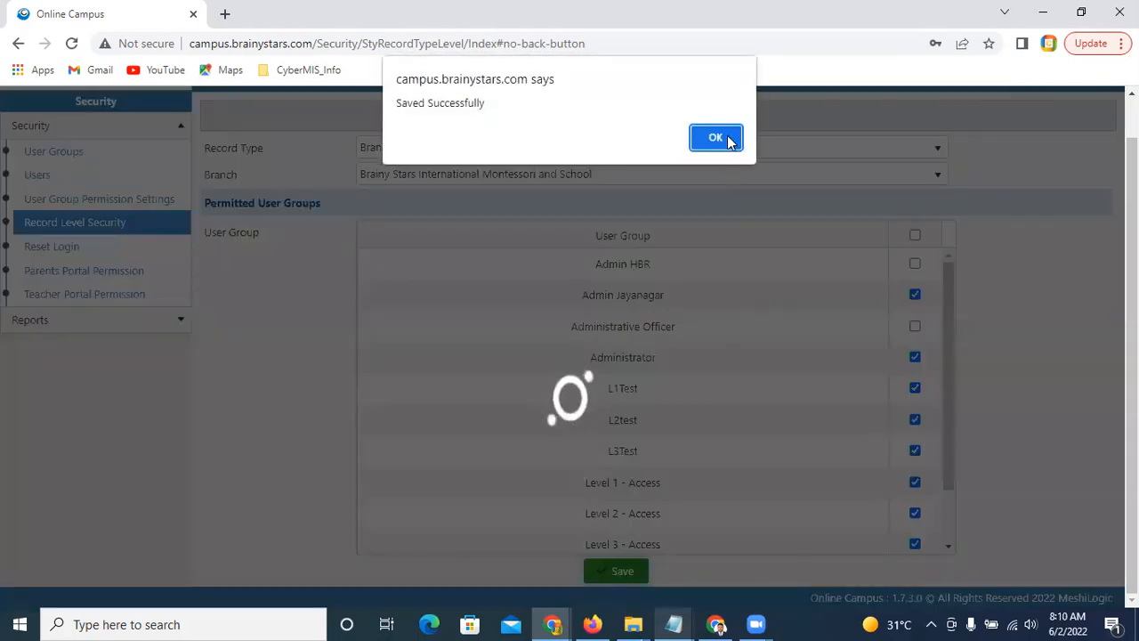
pyautogui.click(728, 139)
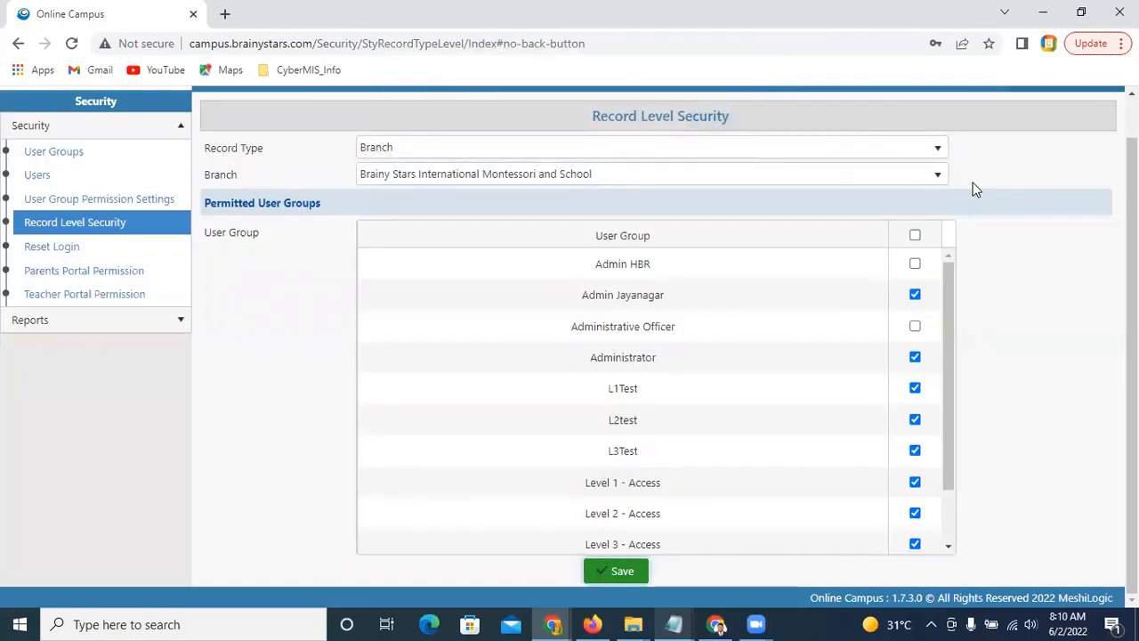
pyautogui.click(938, 176)
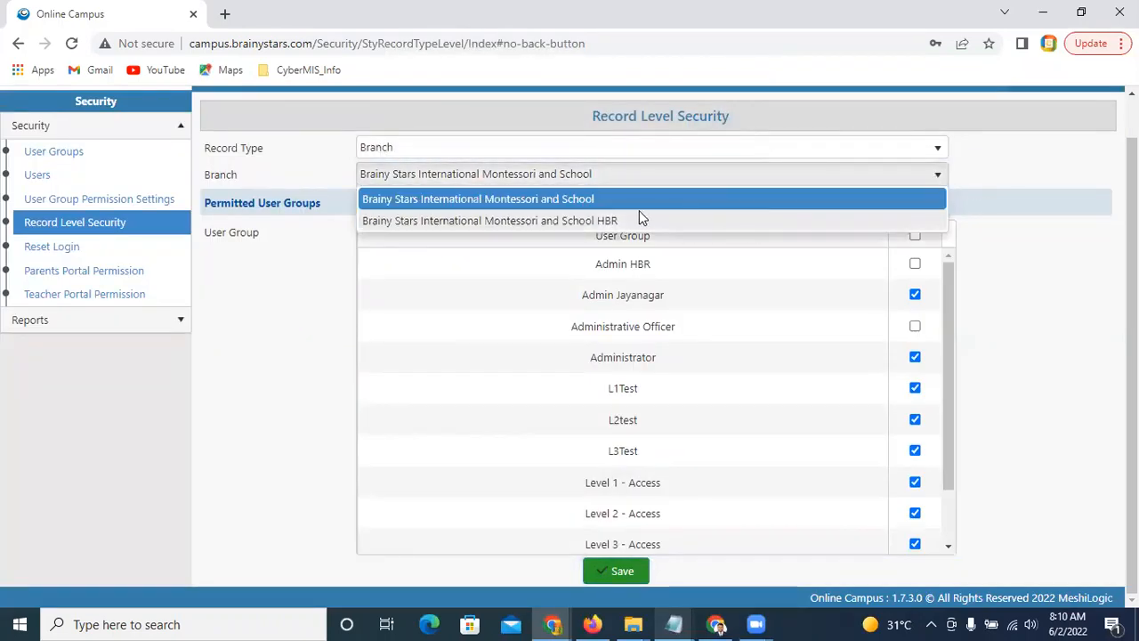
pyautogui.click(605, 221)
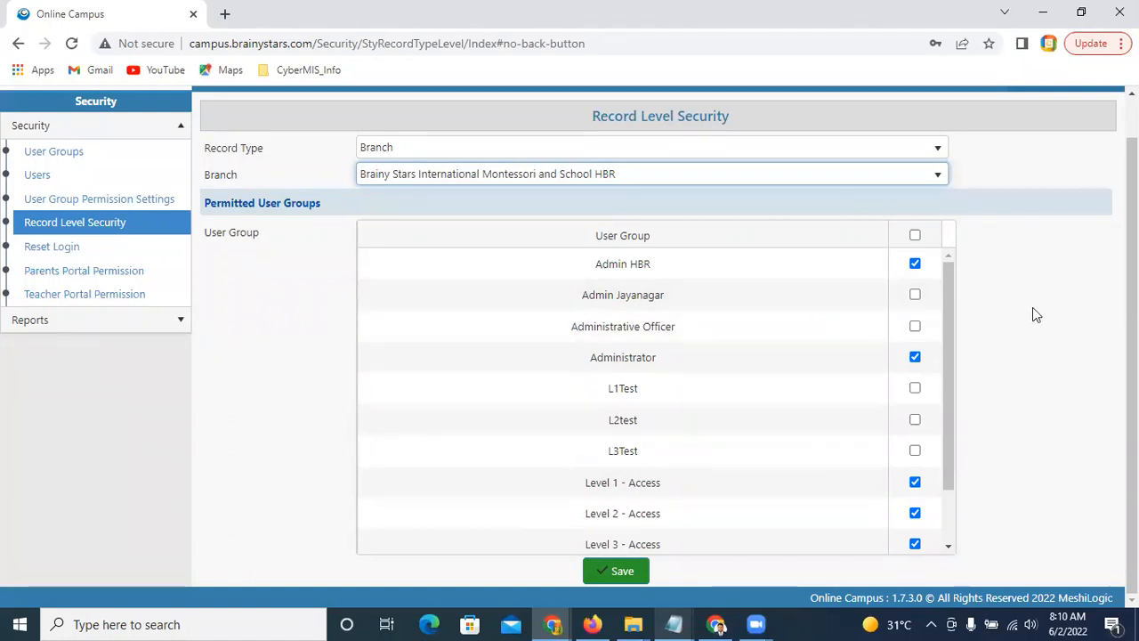
pyautogui.click(936, 149)
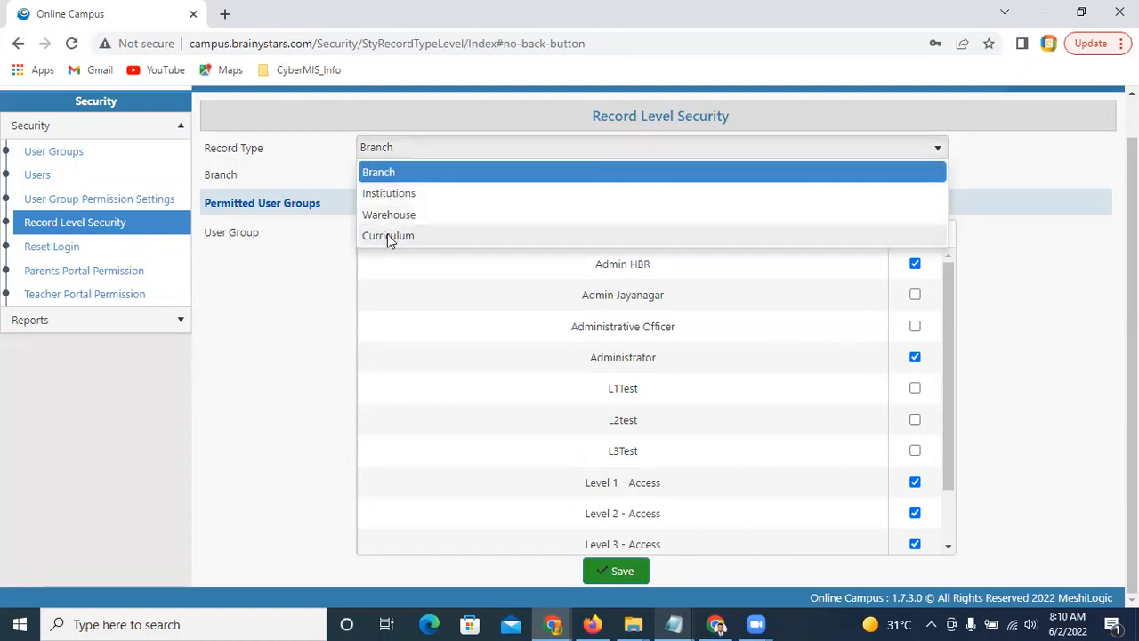
pyautogui.click(322, 306)
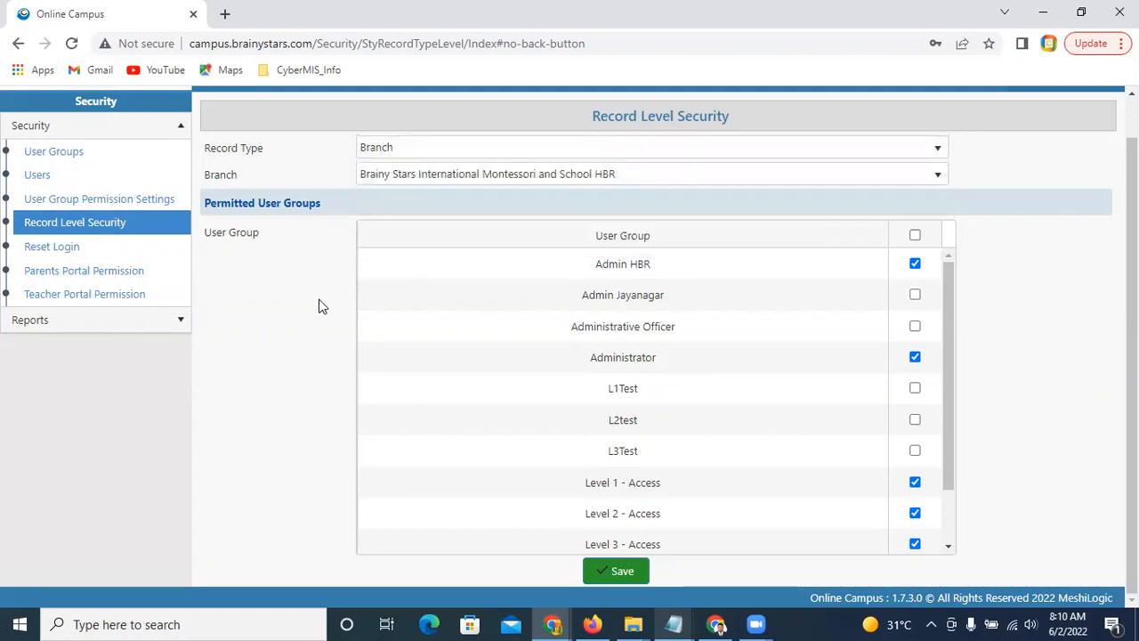
pyautogui.scroll(2, 658, 356)
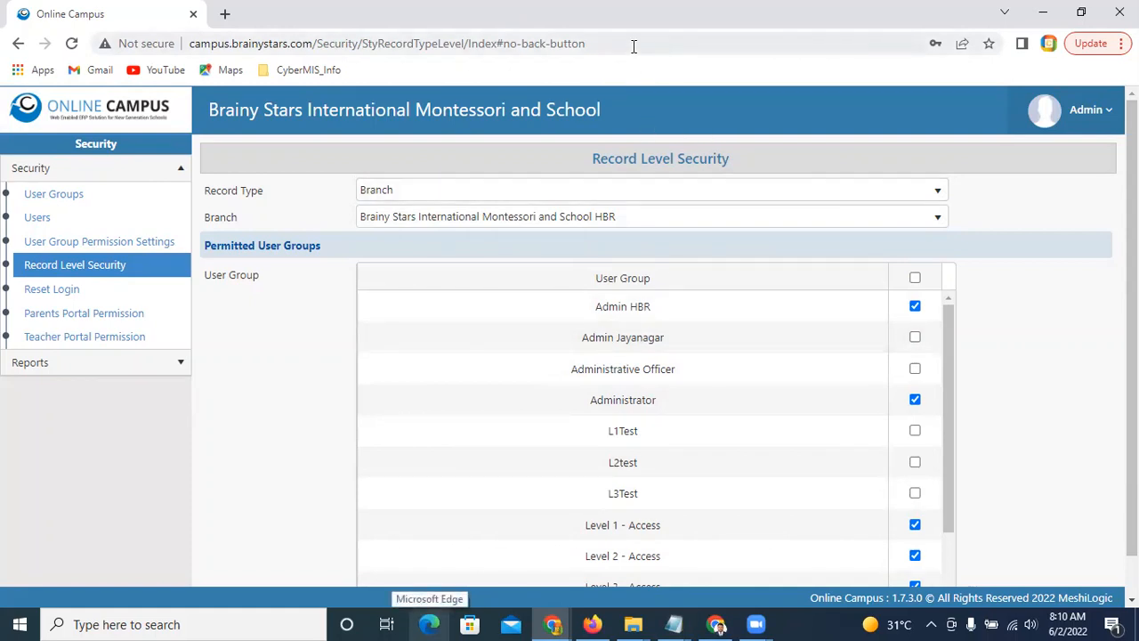
# Open the campus site in a second Edge browser window.
pyautogui.moveTo(315, 42); pyautogui.dragTo(178, 53)
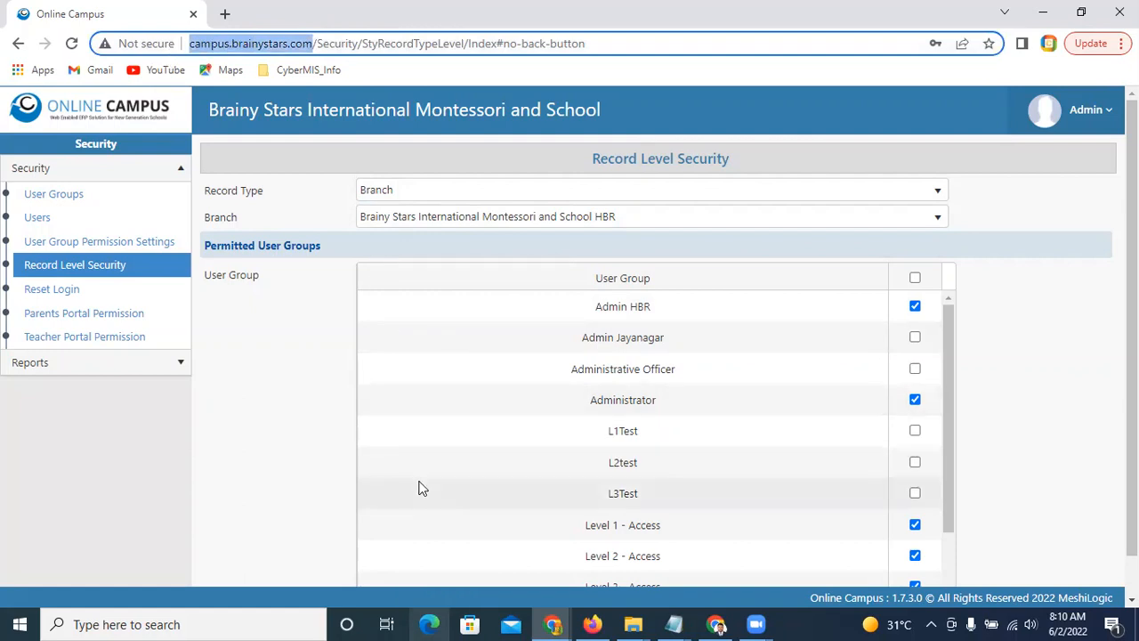
pyautogui.click(435, 623)
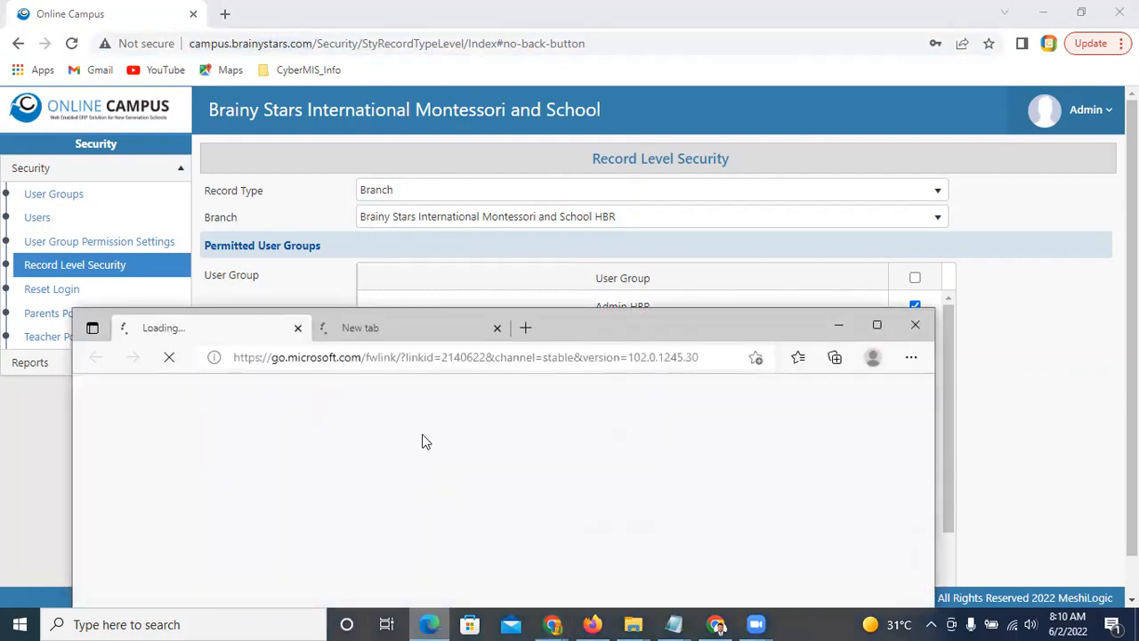
pyautogui.click(435, 360)
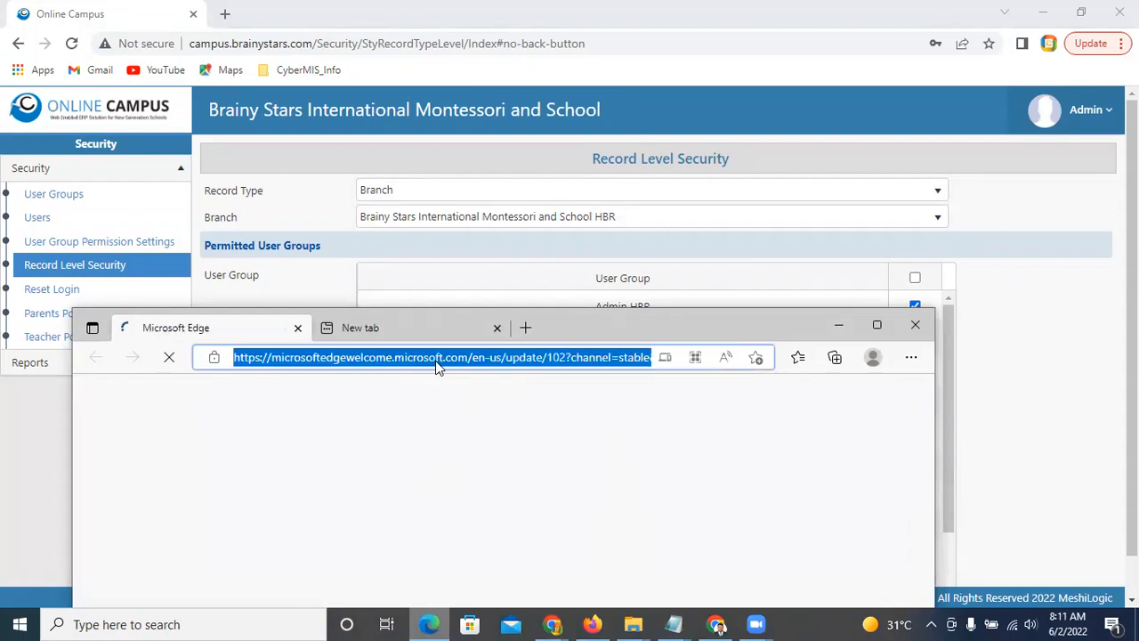
pyautogui.write('campus.brainystars.com')
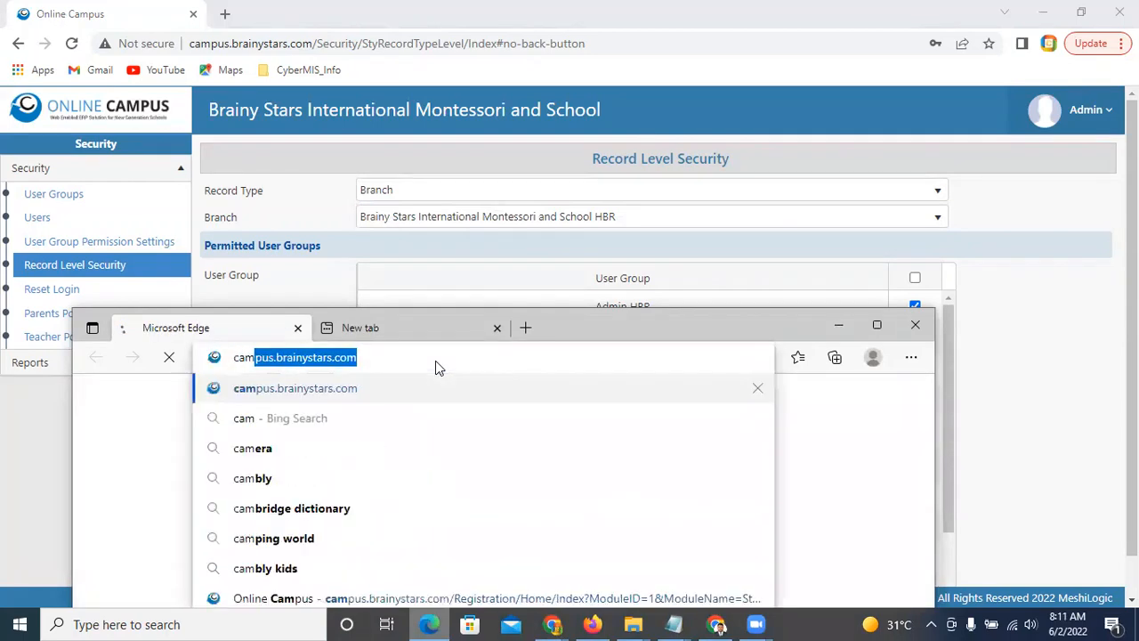
pyautogui.press('Return')
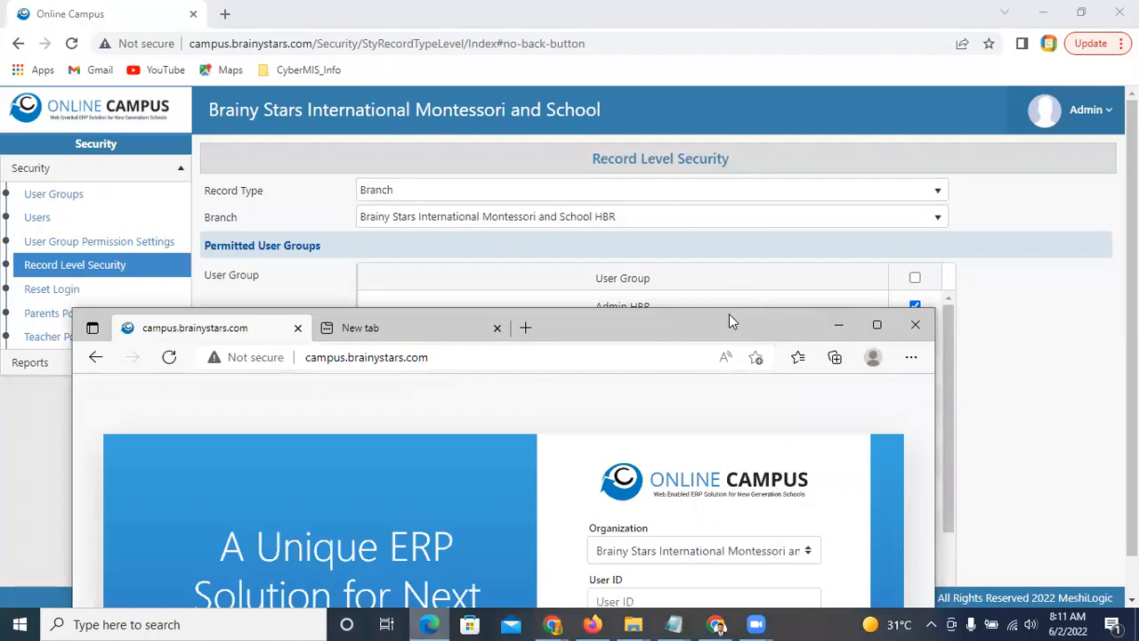
pyautogui.moveTo(737, 297); pyautogui.dragTo(788, 114)
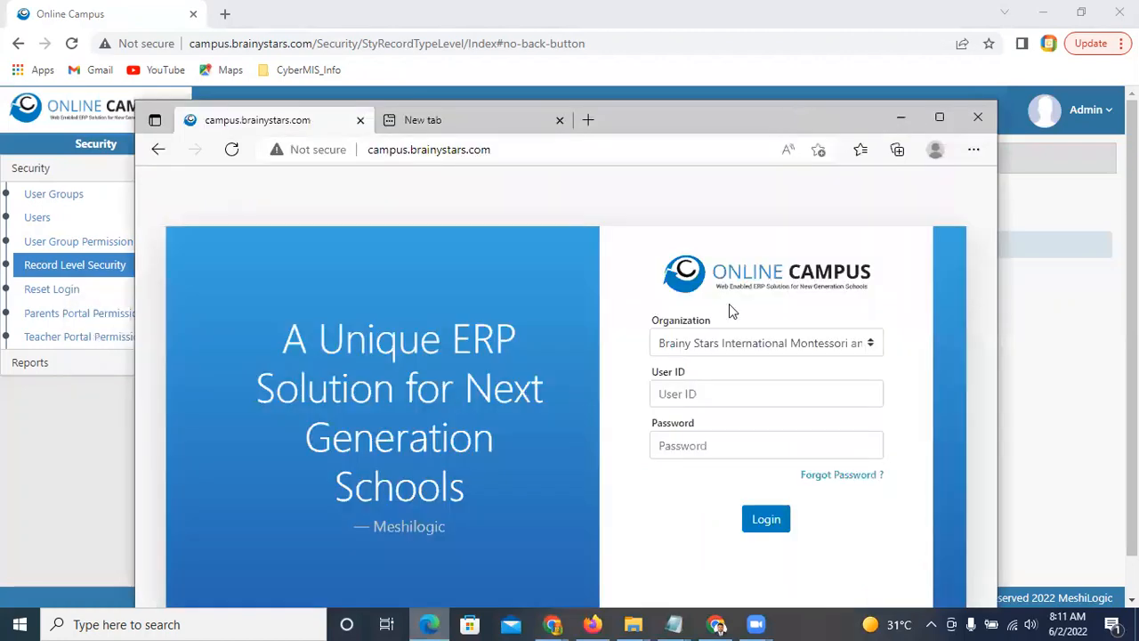
# Log in as user l1 with the test user's password.
pyautogui.click(661, 396)
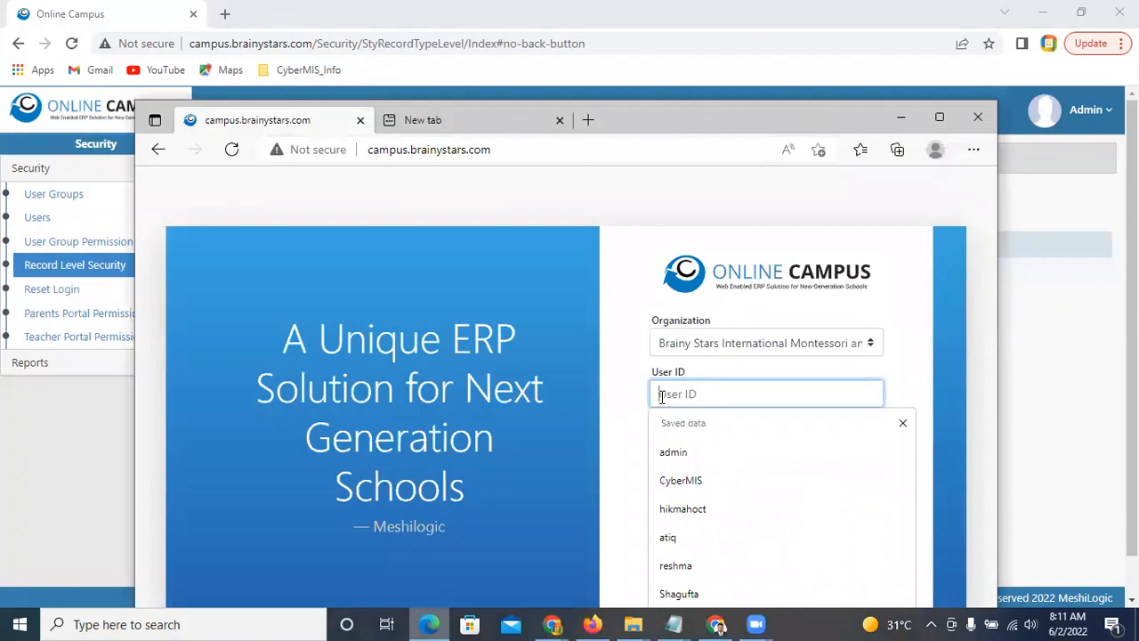
pyautogui.write('l1')
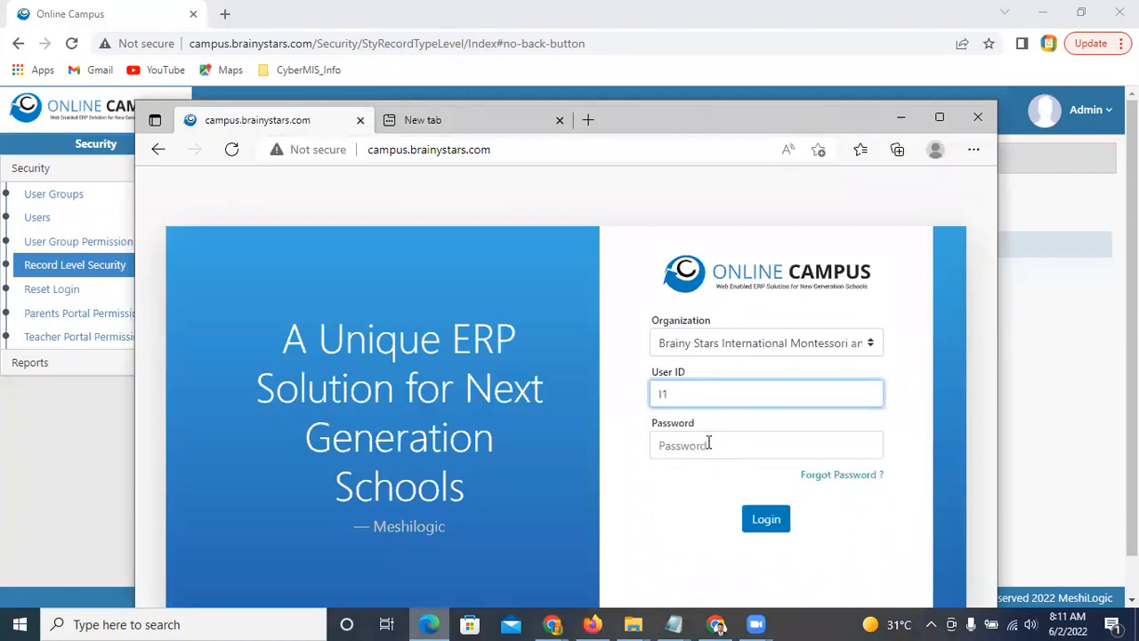
pyautogui.click(699, 445)
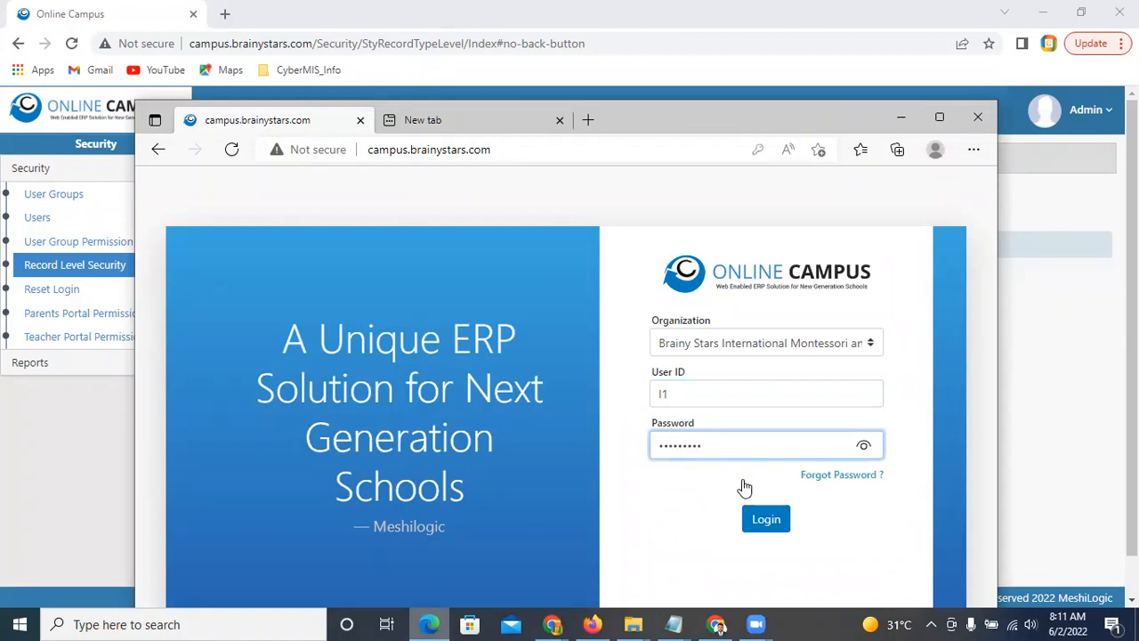
pyautogui.click(775, 522)
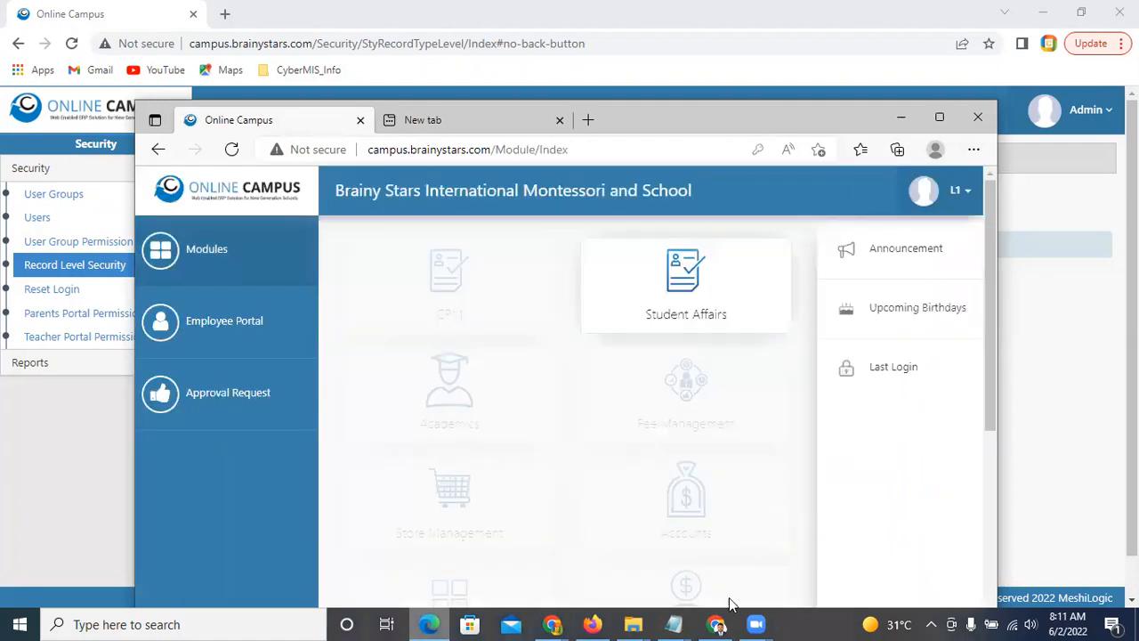
# Bring up the Notepad notes holding the test credentials.
pyautogui.moveTo(674, 623)
pyautogui.click(754, 570)
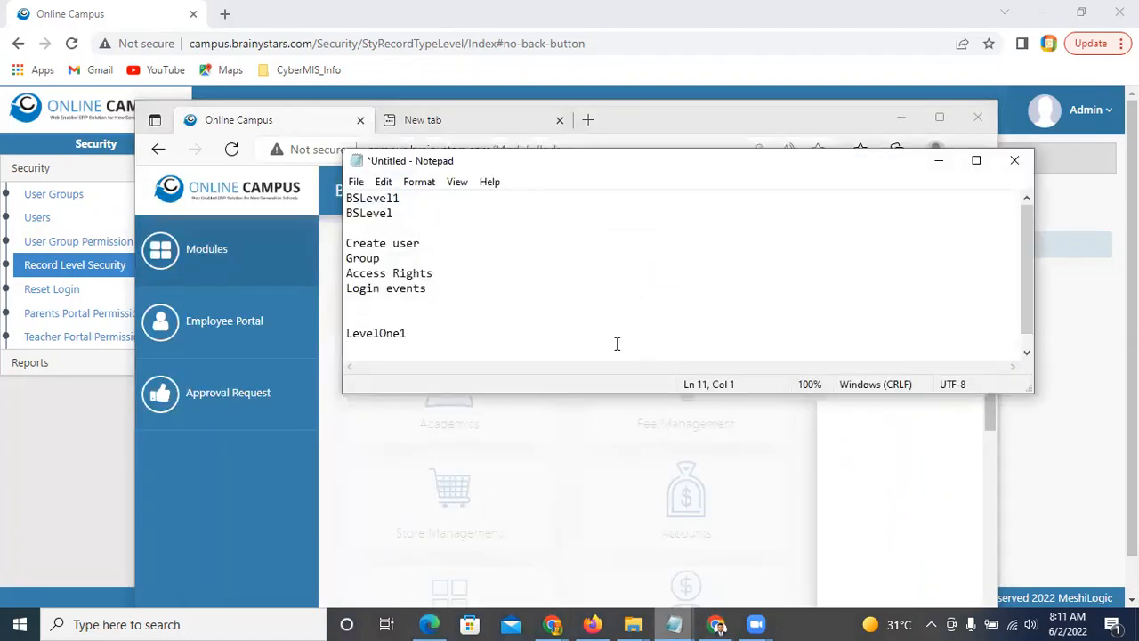
pyautogui.doubleClick(368, 335)
pyautogui.click(538, 337)
# As user L1, open Student Affairs, confirm the School list is empty, then return to the admin window.
pyautogui.click(938, 162)
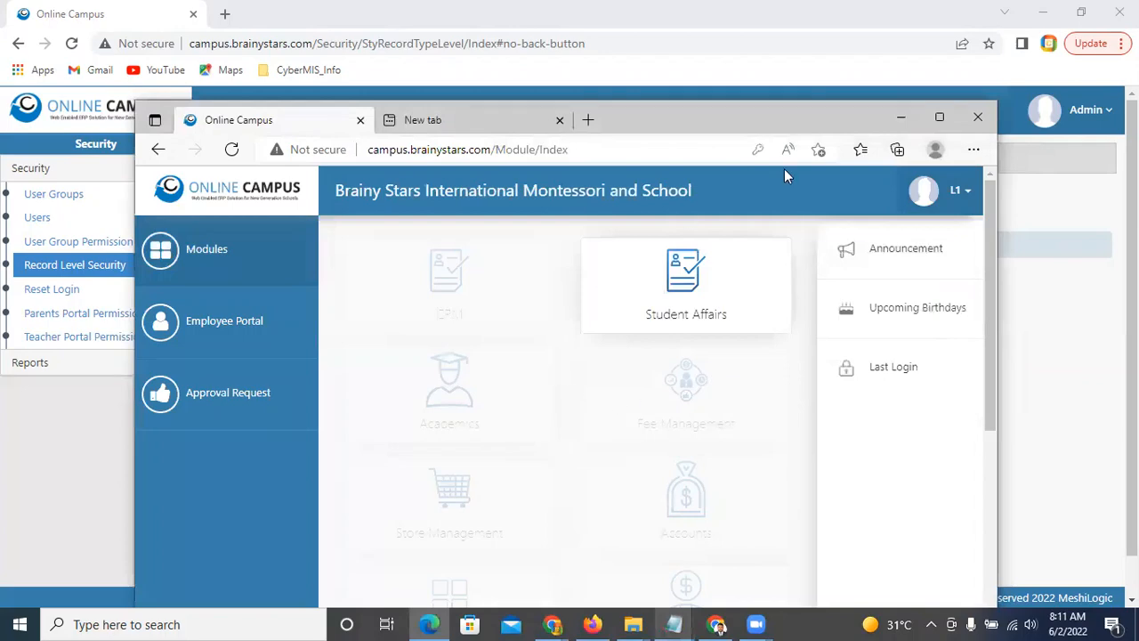
pyautogui.click(949, 120)
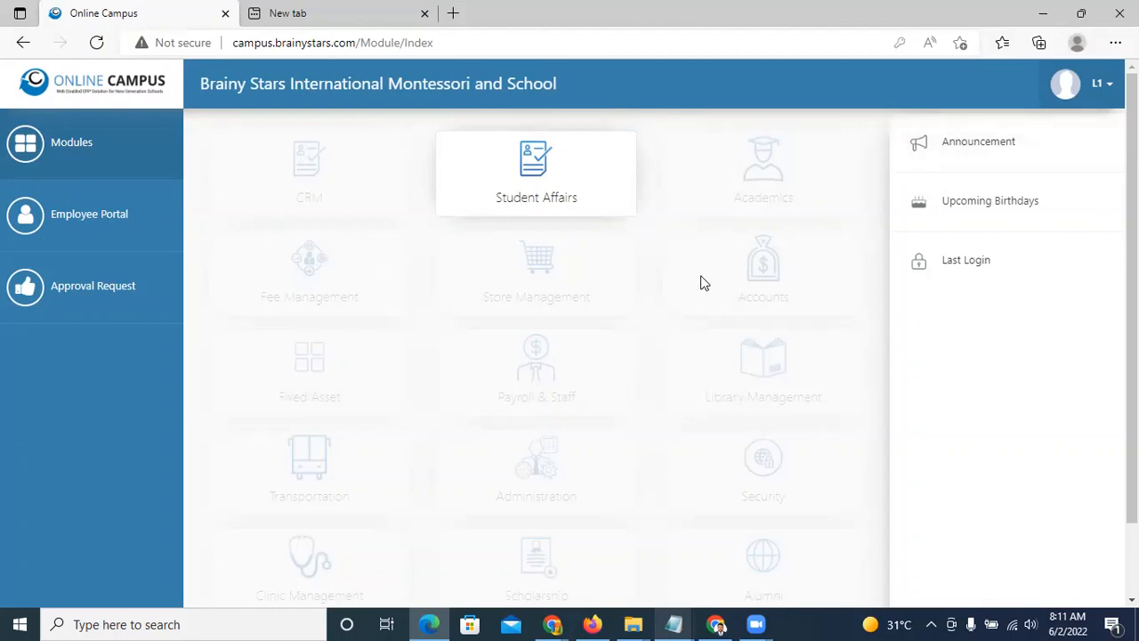
pyautogui.click(547, 169)
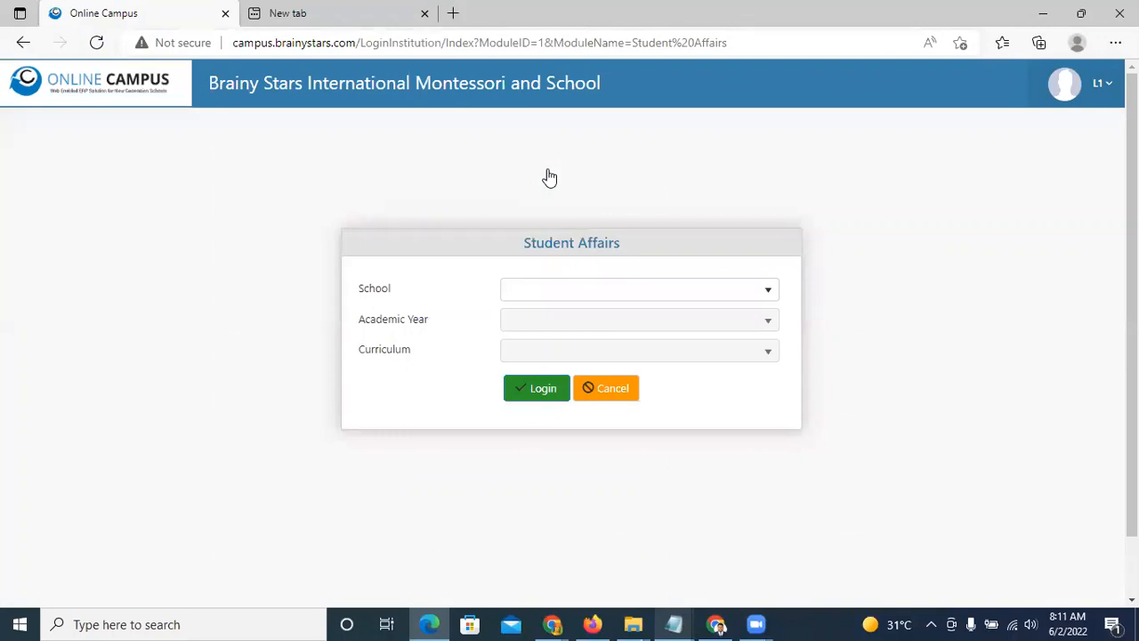
pyautogui.click(771, 297)
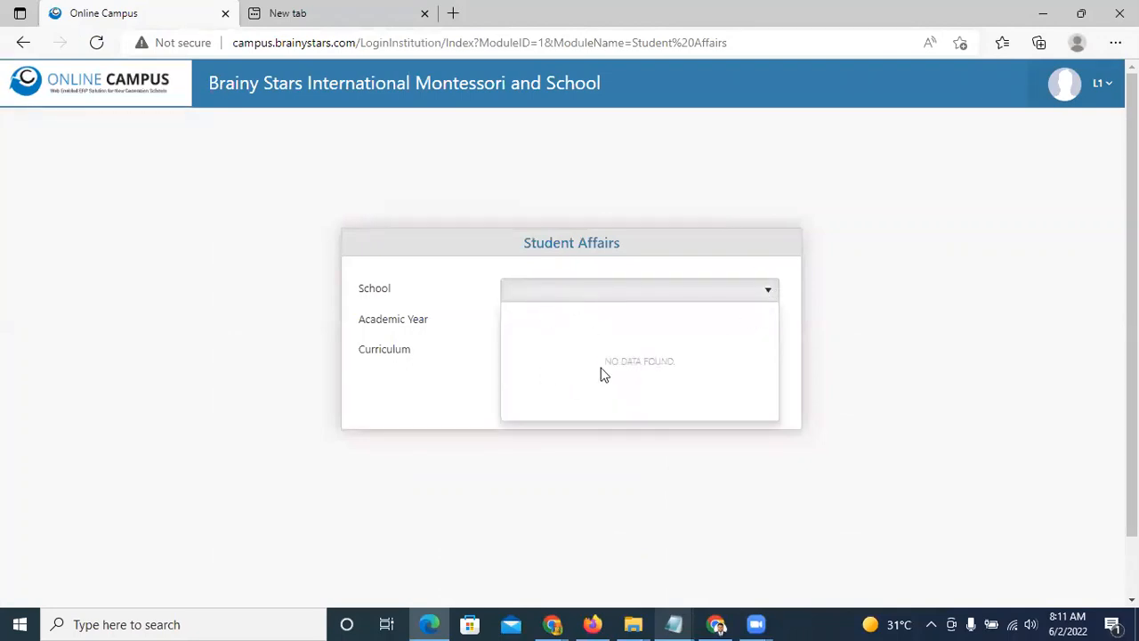
pyautogui.click(461, 297)
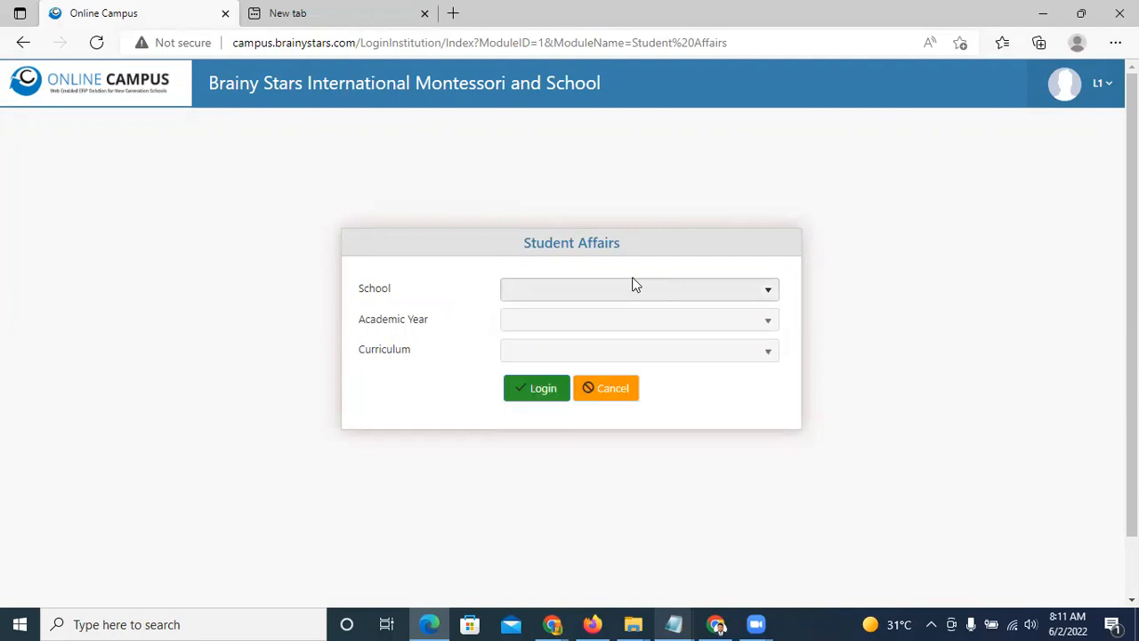
pyautogui.click(1043, 18)
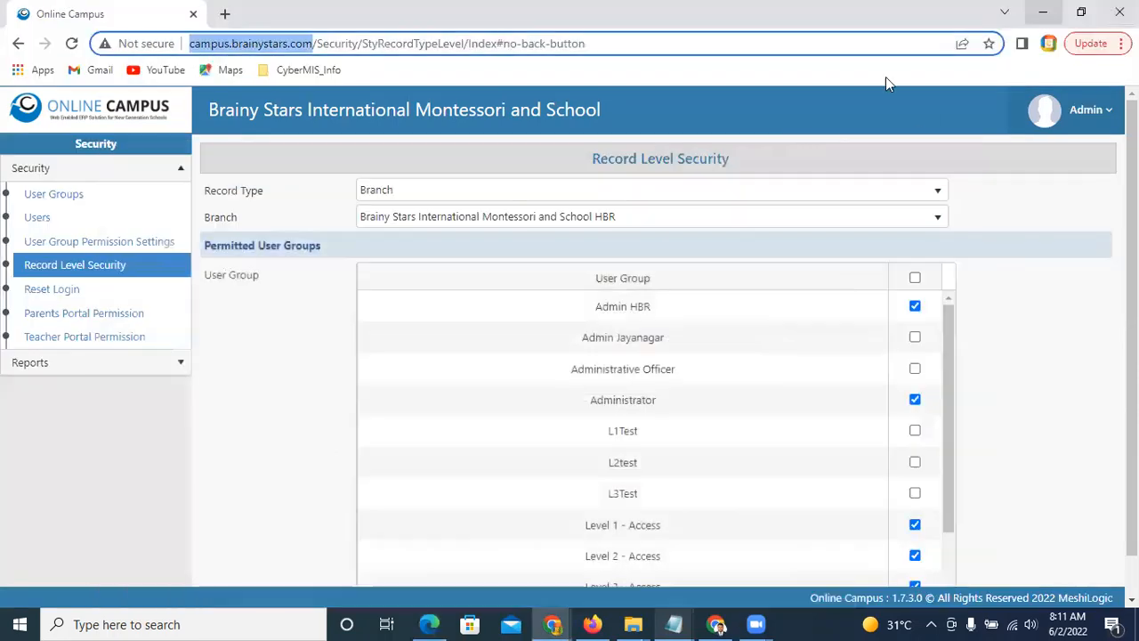
# Set Record Type to Institutions, permit L1Test, L2test and L3Test, and save.
pyautogui.click(464, 191)
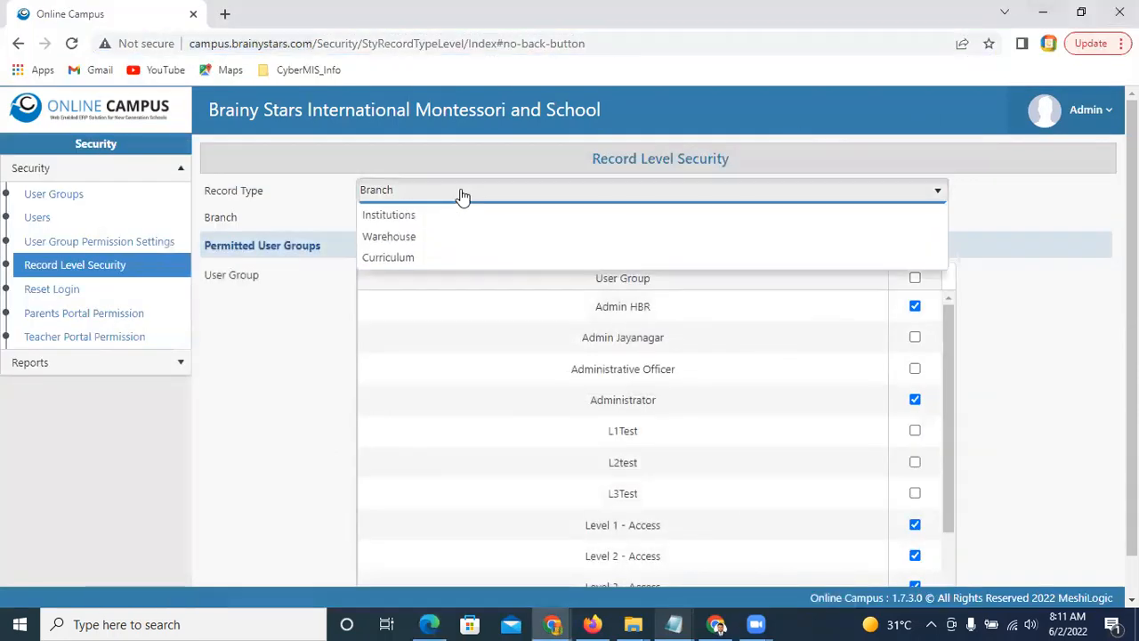
pyautogui.click(399, 234)
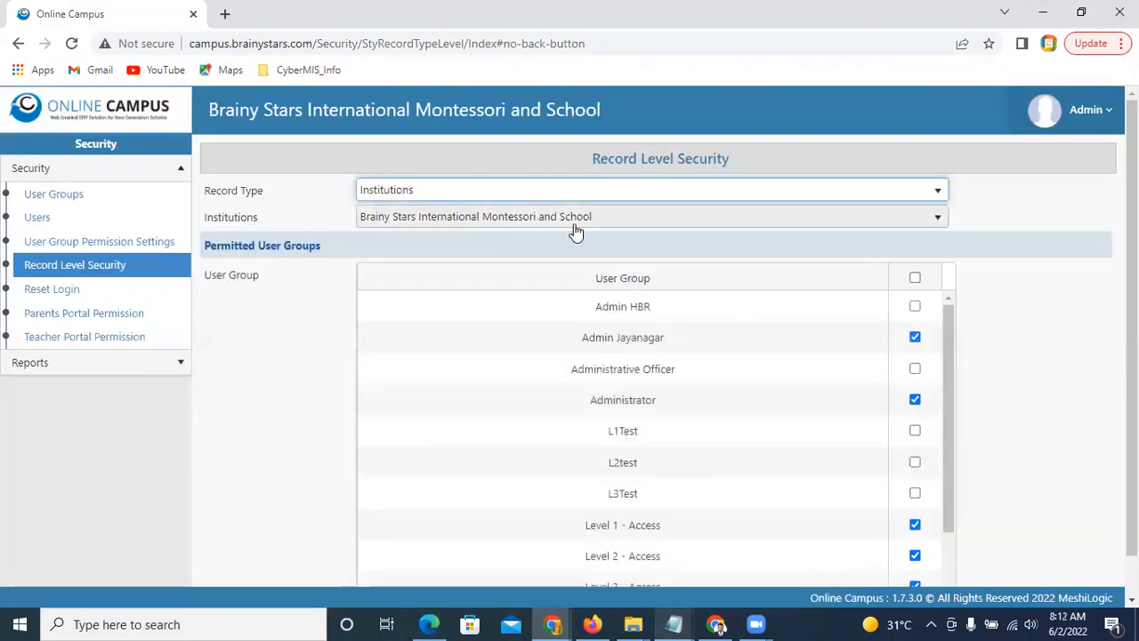
pyautogui.click(915, 431)
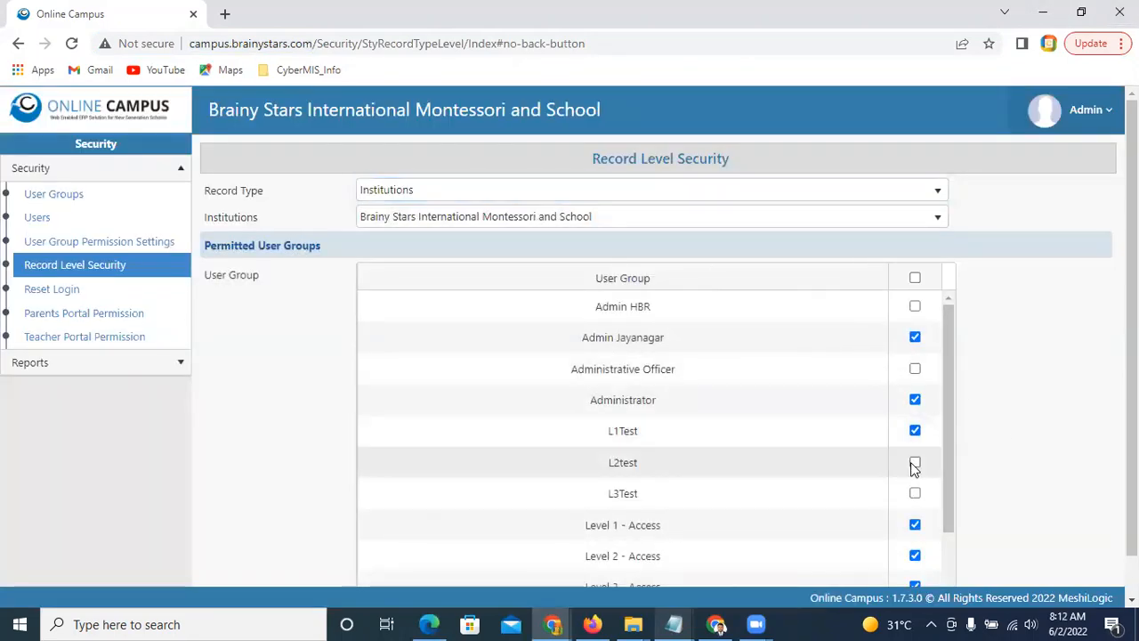
pyautogui.click(915, 493)
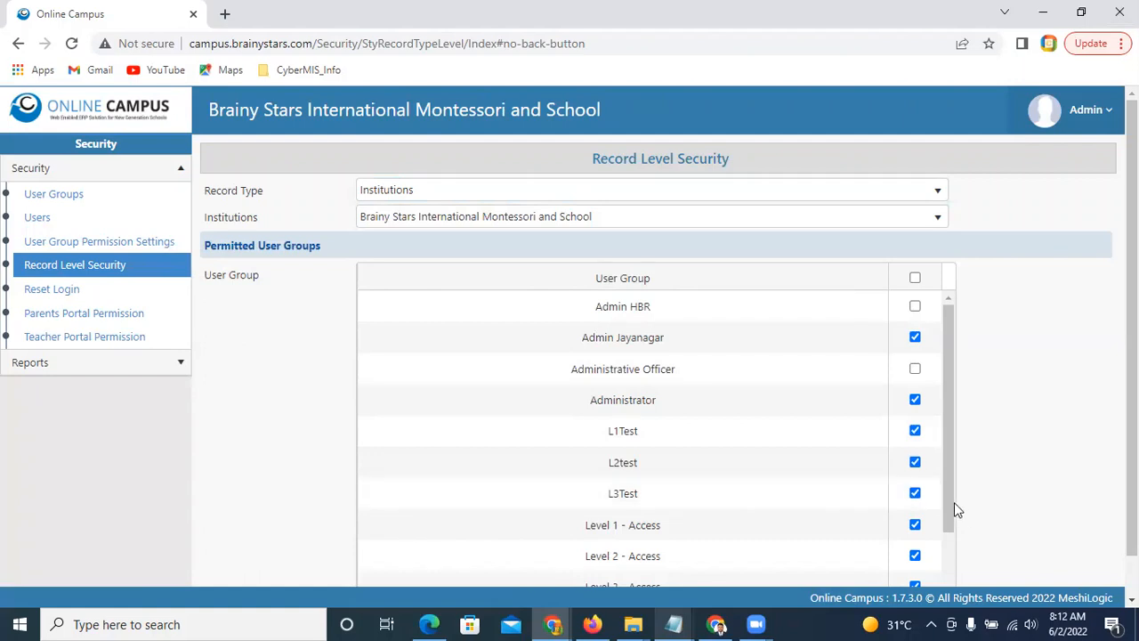
pyautogui.scroll(-1, 952, 534)
pyautogui.scroll(-1, 984, 549)
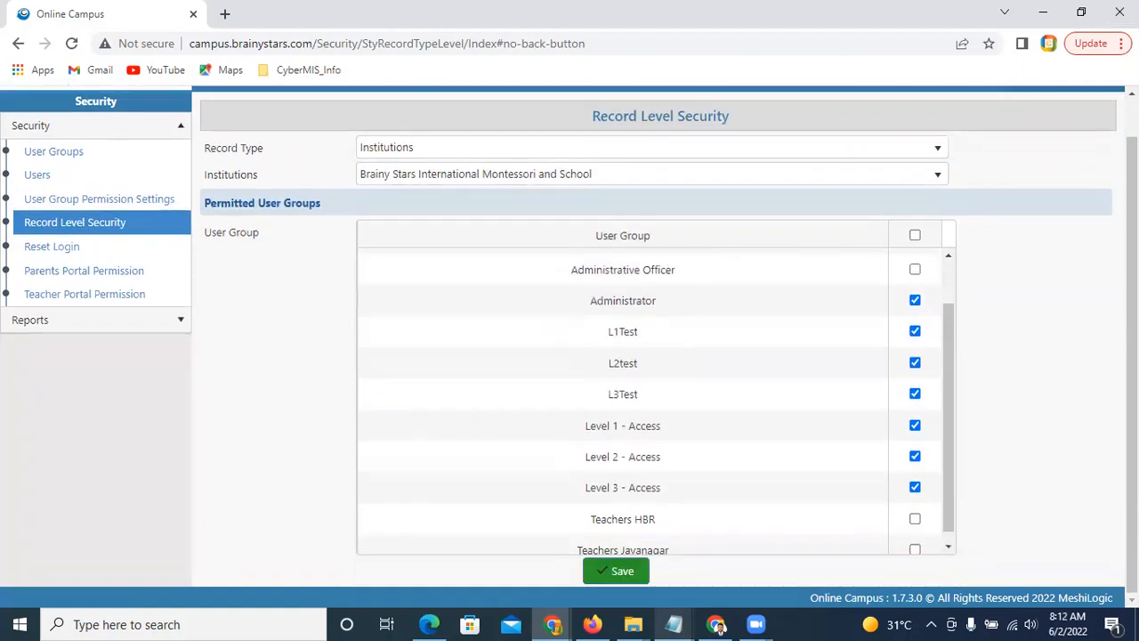
pyautogui.click(622, 568)
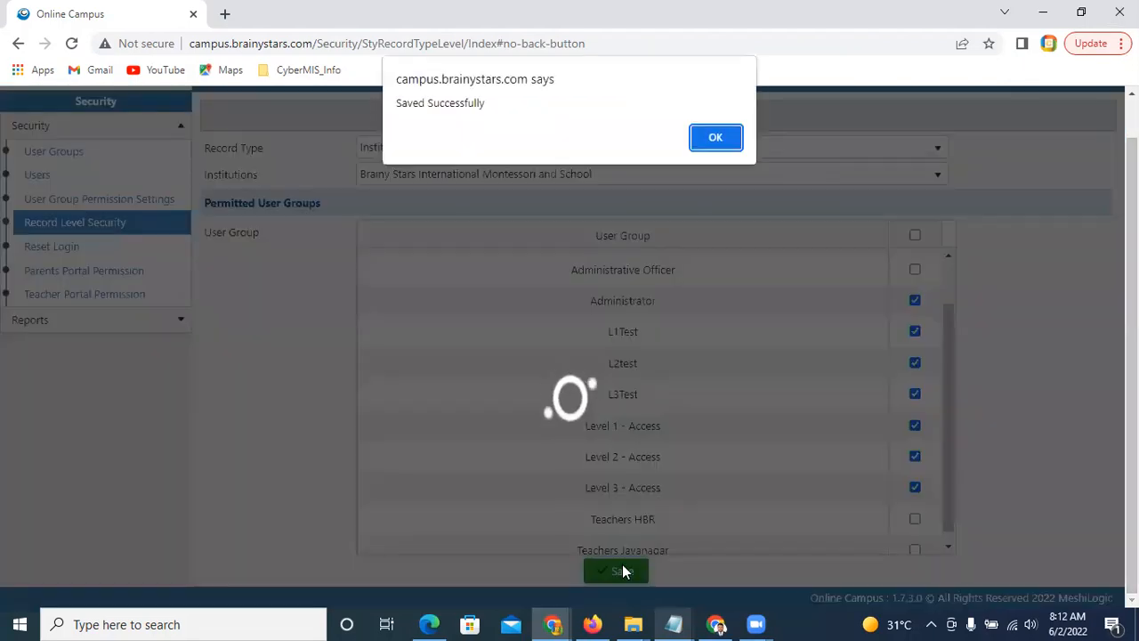
pyautogui.click(717, 145)
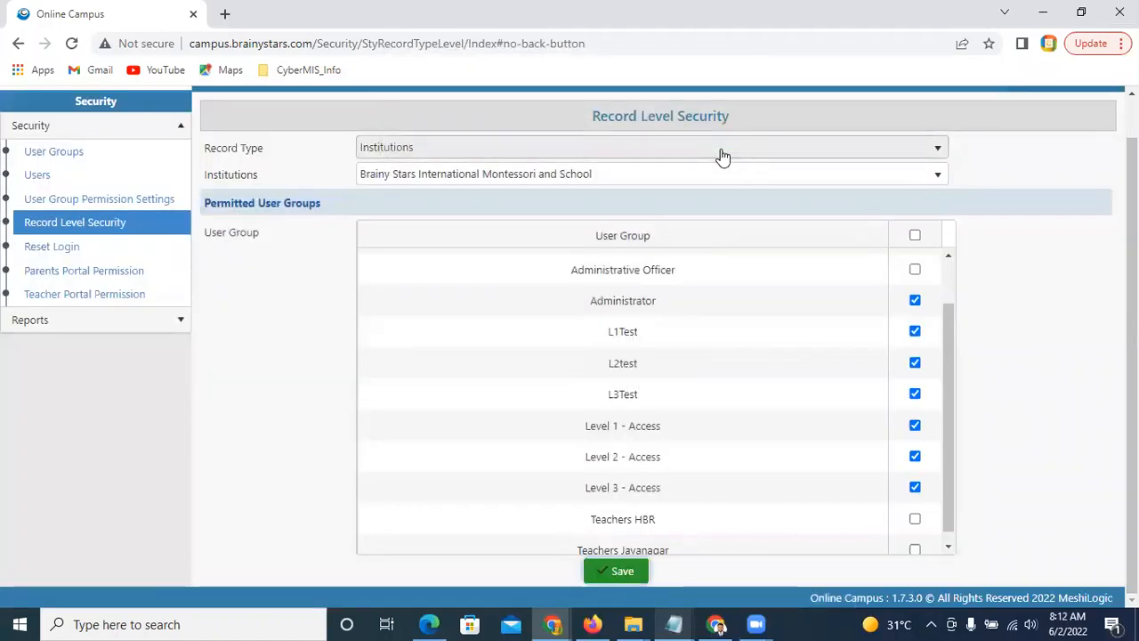
# In the test session, recheck the still-empty school list, then log out.
pyautogui.click(428, 624)
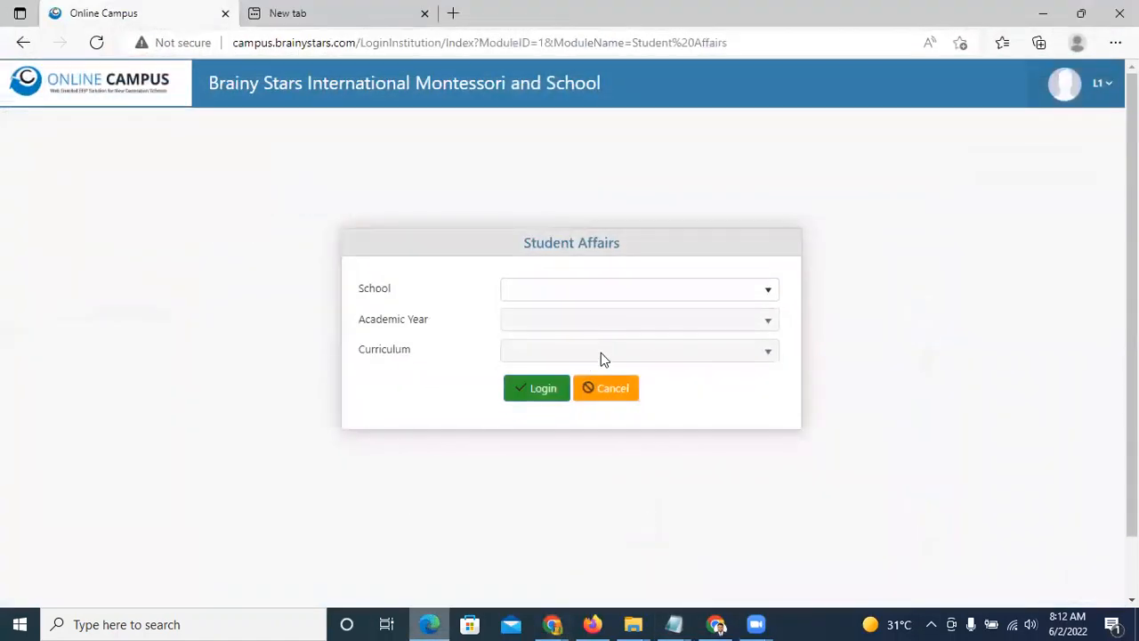
pyautogui.click(765, 291)
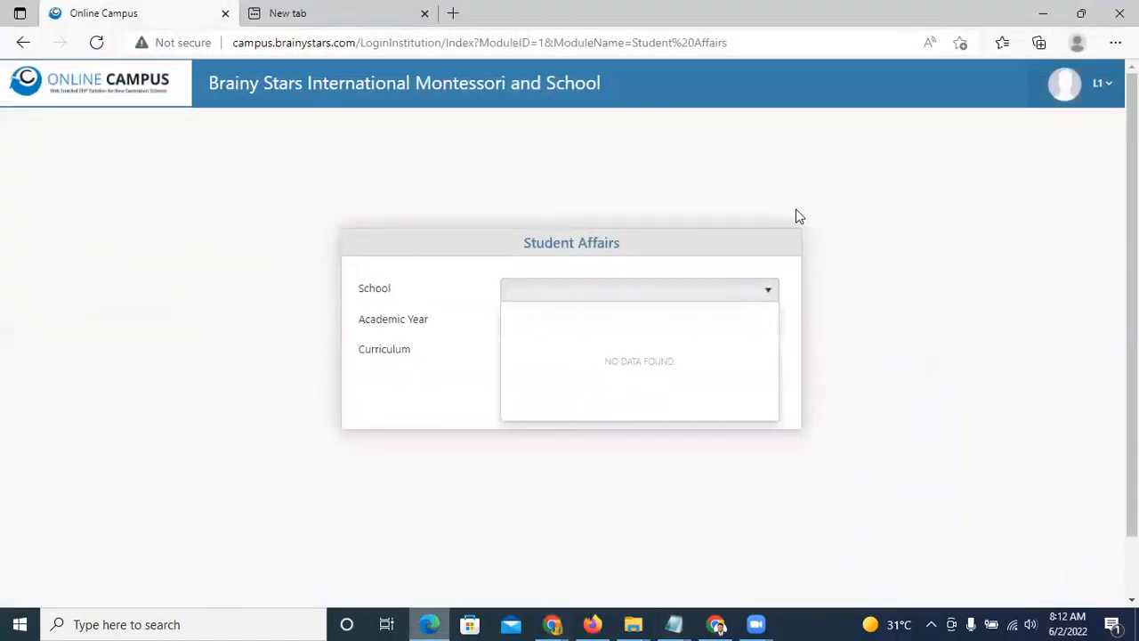
pyautogui.click(1041, 140)
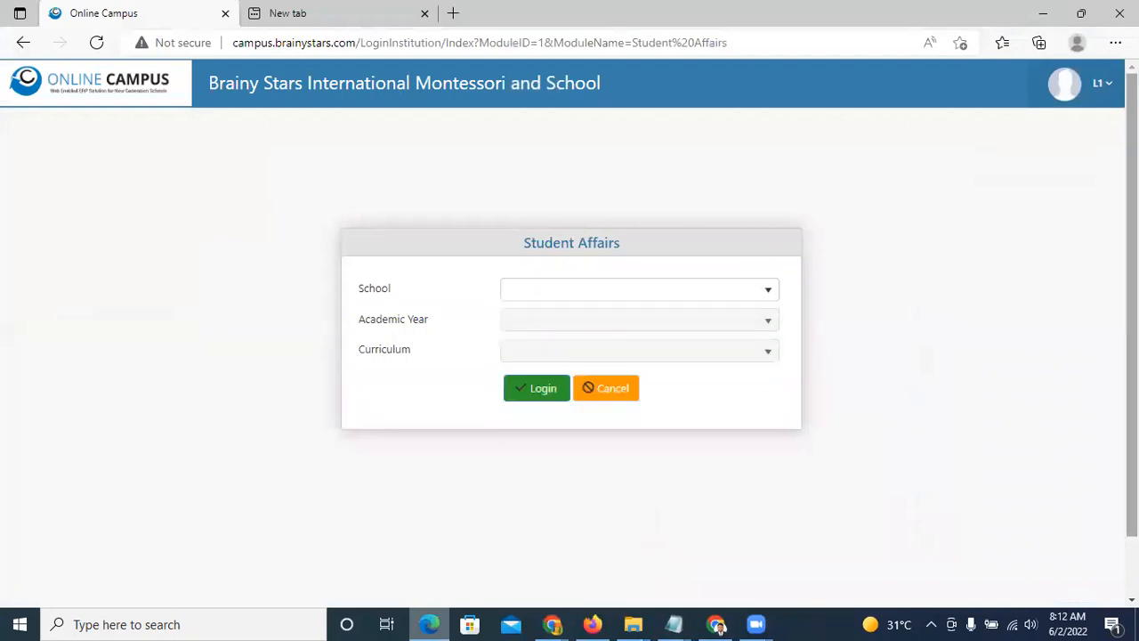
pyautogui.click(1107, 84)
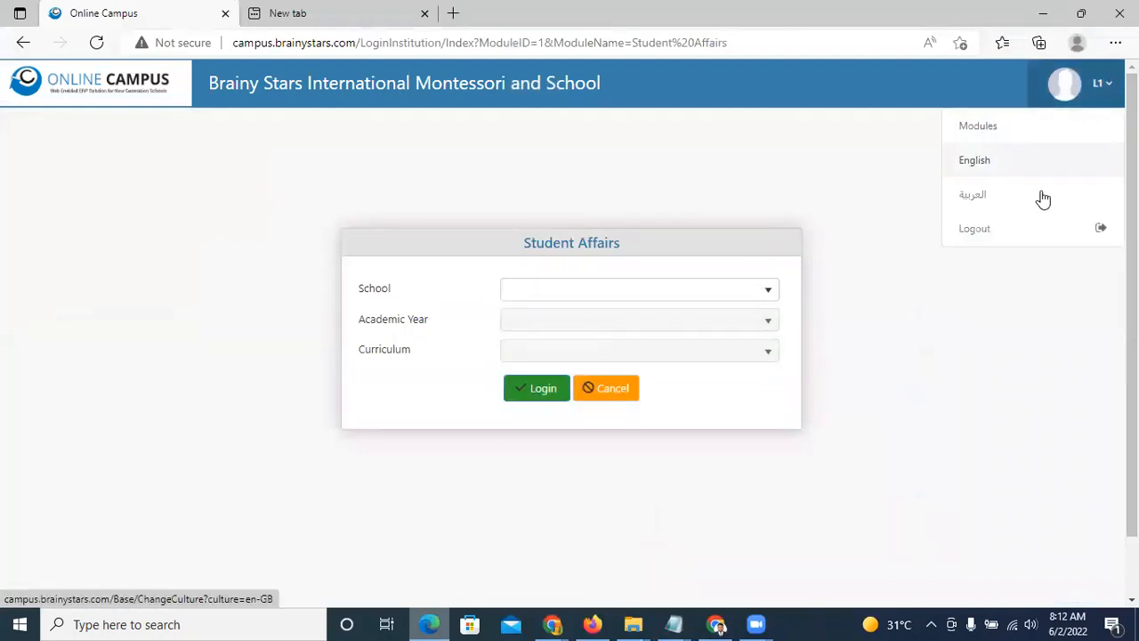
pyautogui.click(976, 229)
pyautogui.click(650, 137)
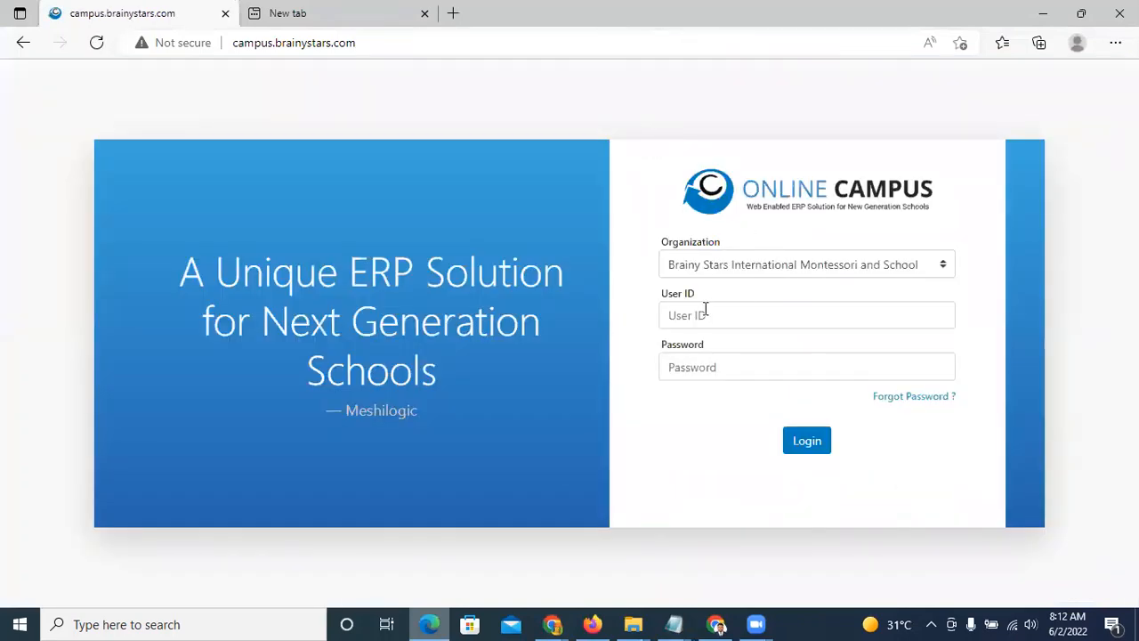
# Log back in as user l1 with the test user's password.
pyautogui.click(704, 311)
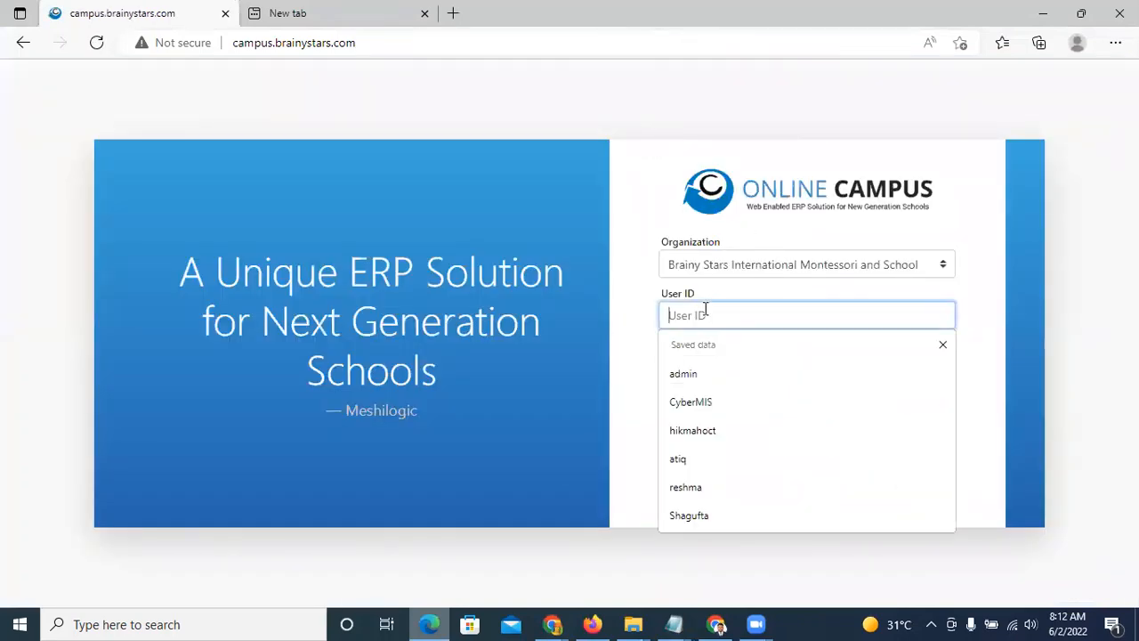
pyautogui.write('l1')
pyautogui.click(677, 365)
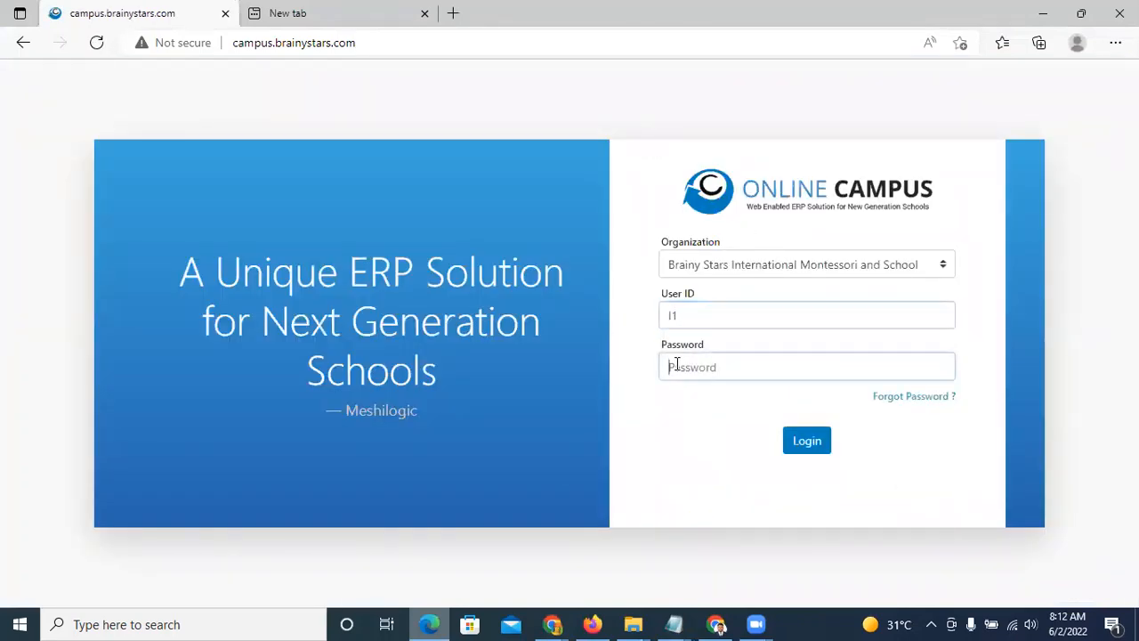
pyautogui.write('l')
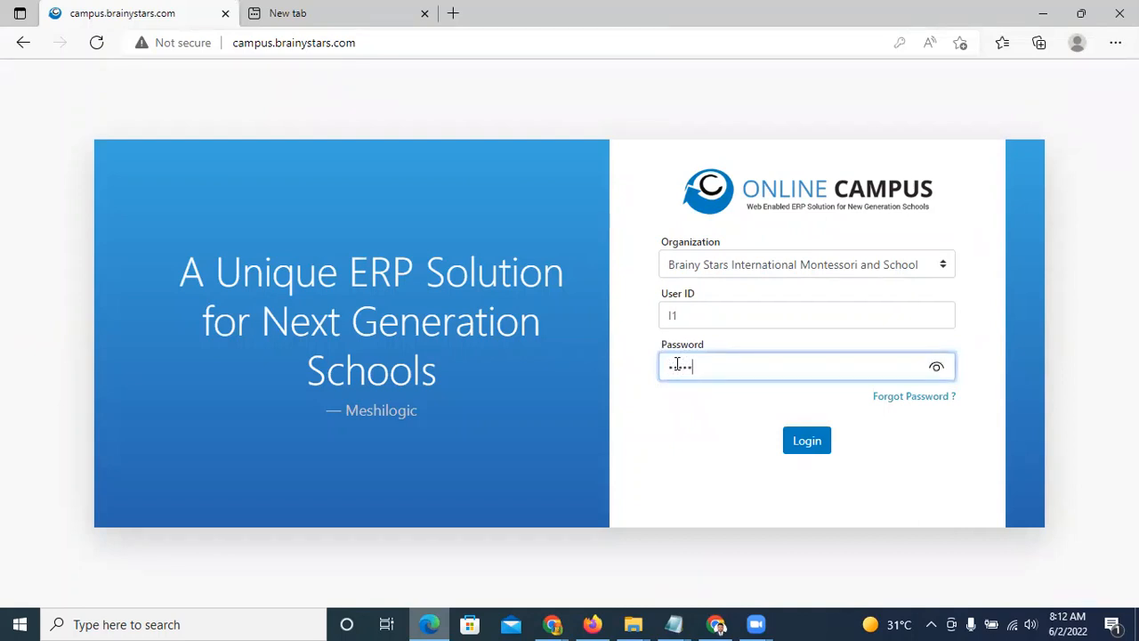
pyautogui.click(813, 449)
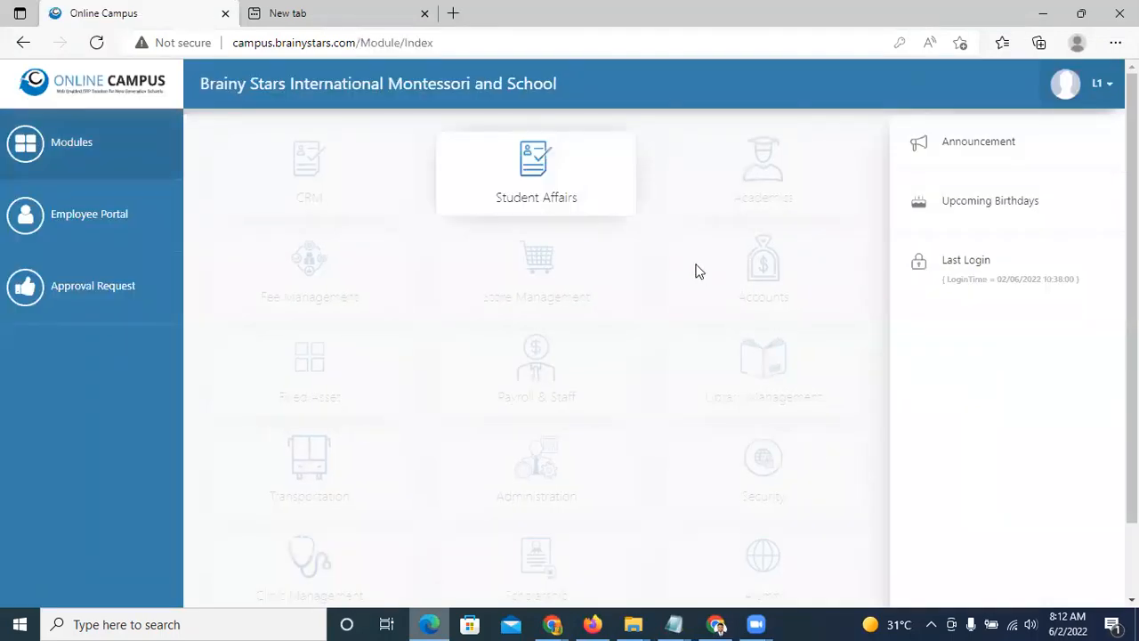
# As L1, open Student Affairs and expand the Student Management section in the sidebar.
pyautogui.click(555, 198)
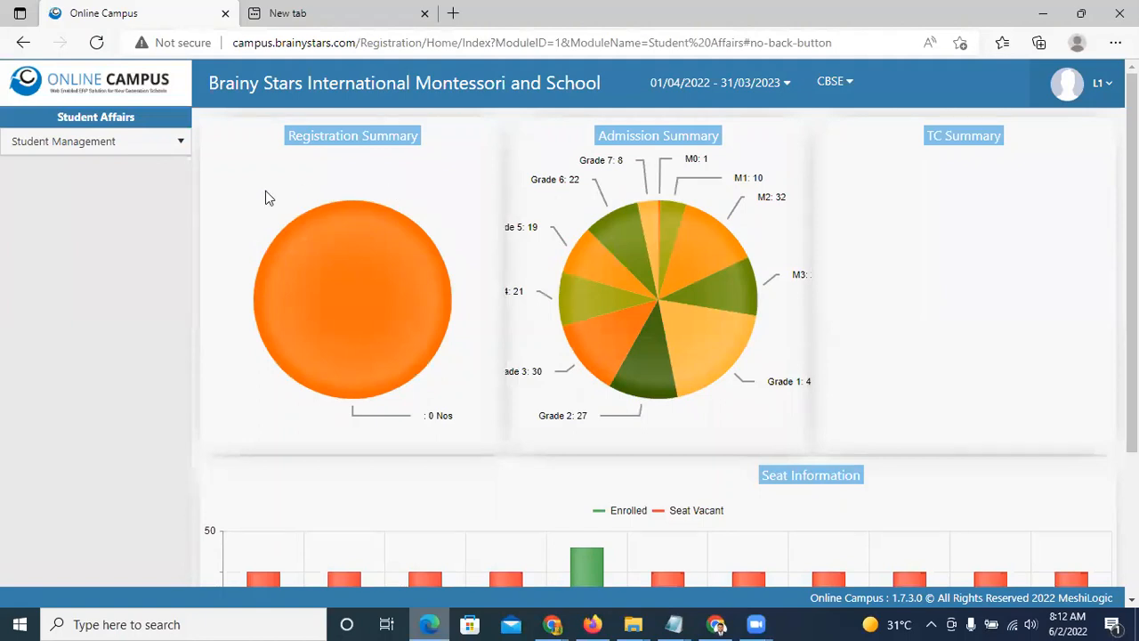
pyautogui.click(181, 142)
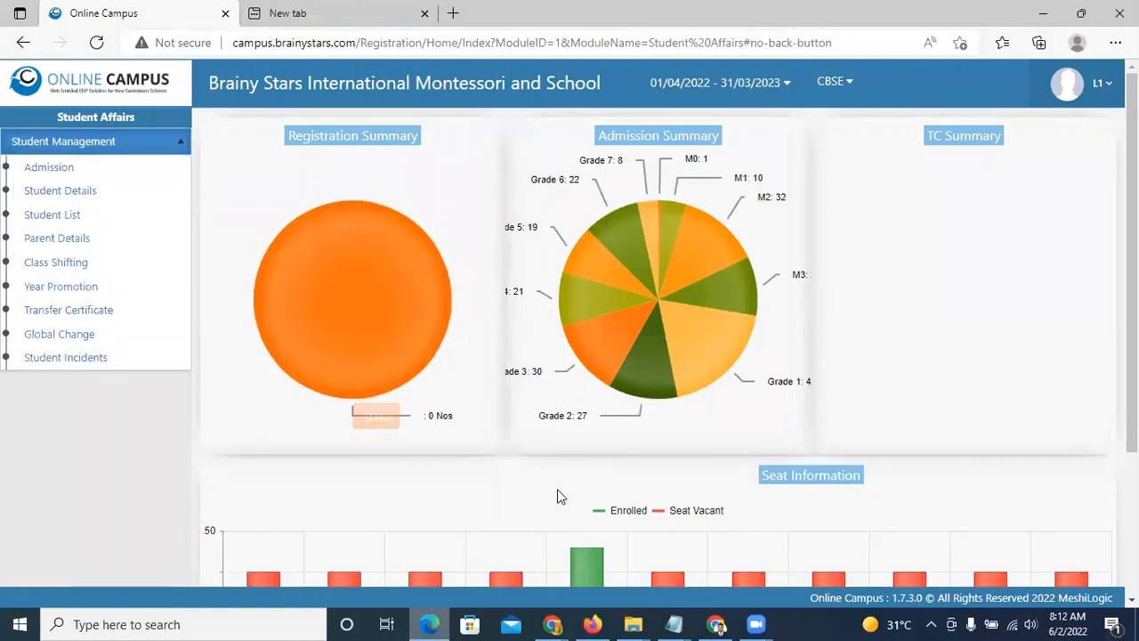
pyautogui.click(552, 624)
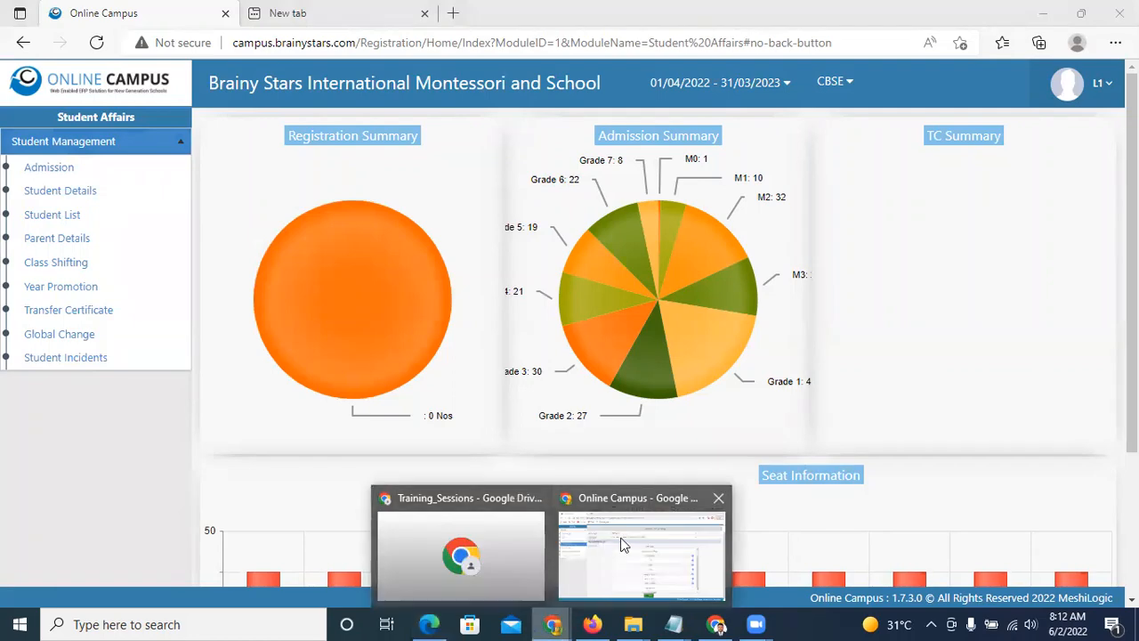
# In the admin session, open the Users List and review L1's account without saving changes.
pyautogui.click(633, 540)
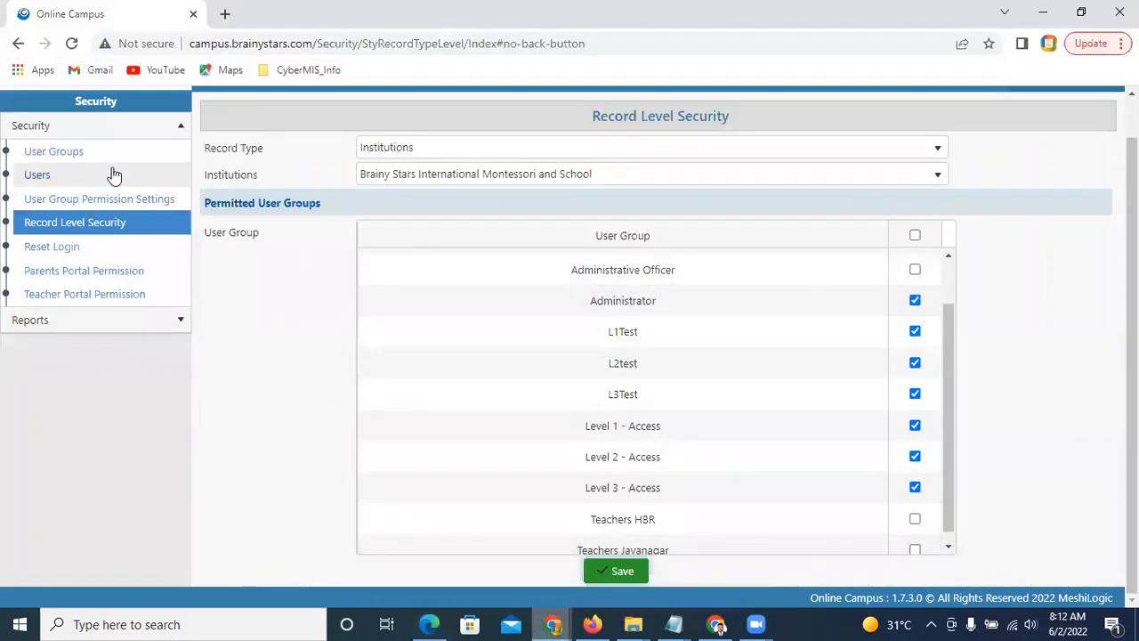
pyautogui.click(53, 179)
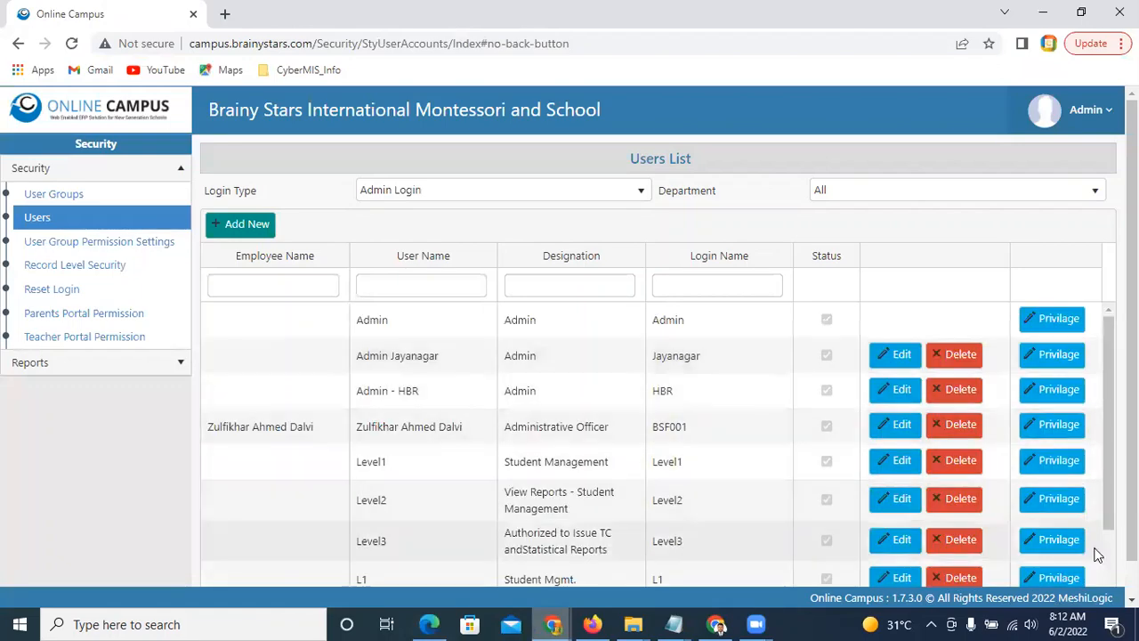
pyautogui.scroll(-2, 657, 445)
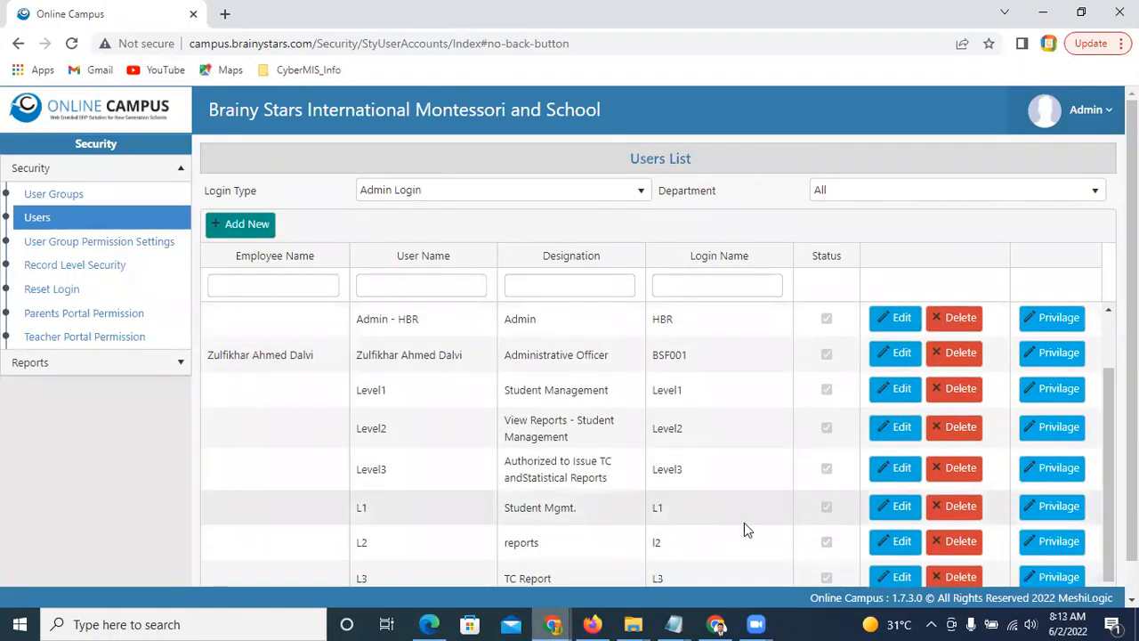
pyautogui.click(902, 514)
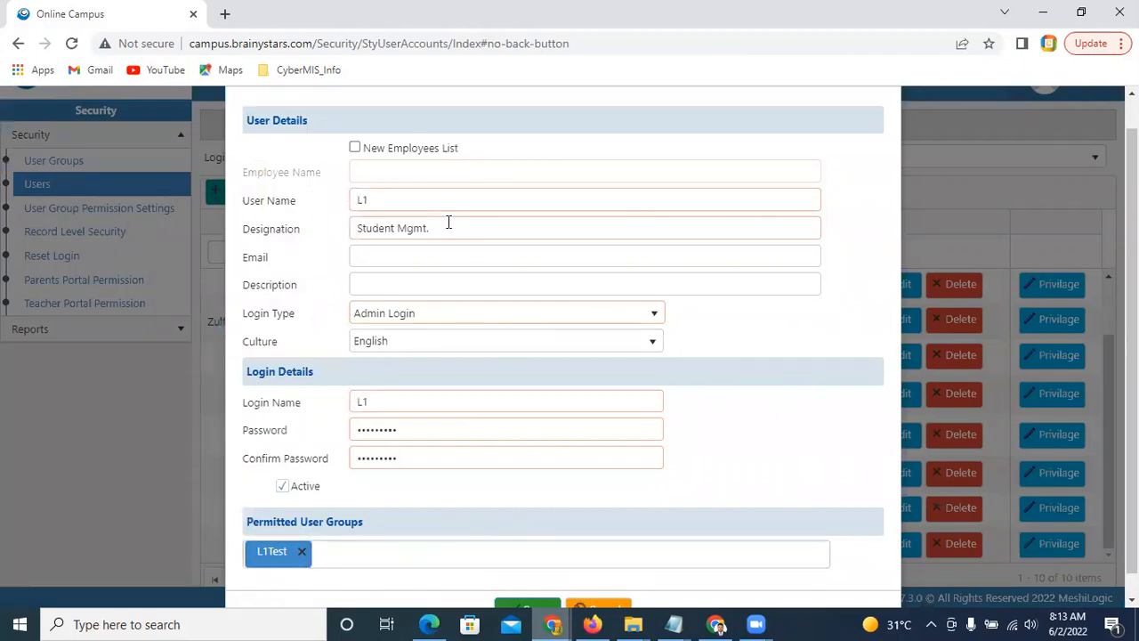
pyautogui.moveTo(447, 224); pyautogui.dragTo(292, 247)
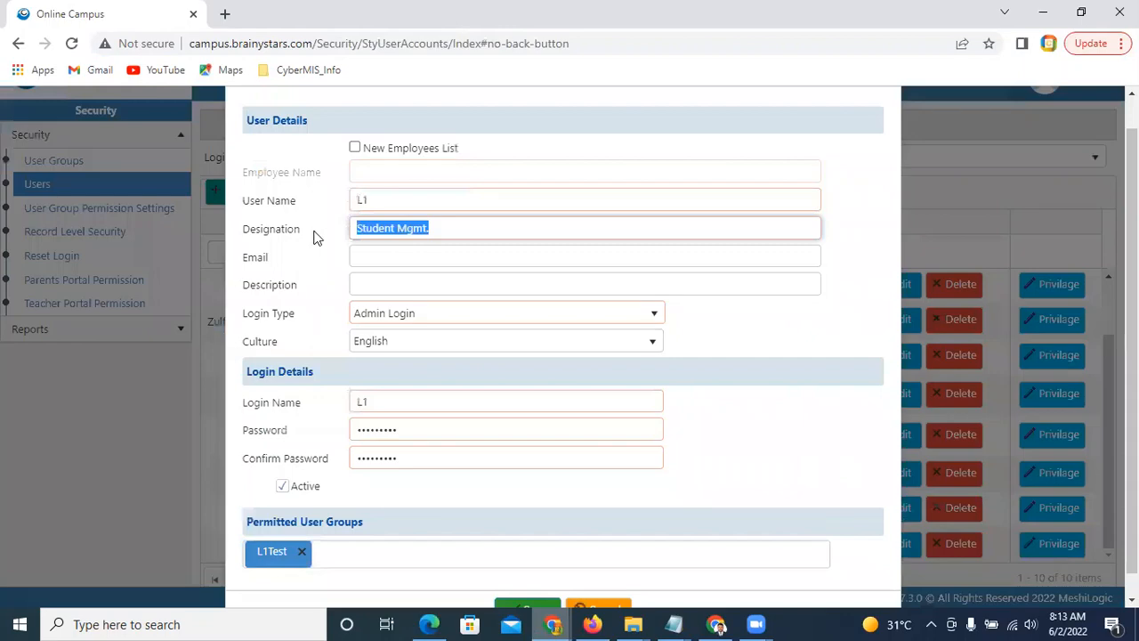
pyautogui.click(601, 603)
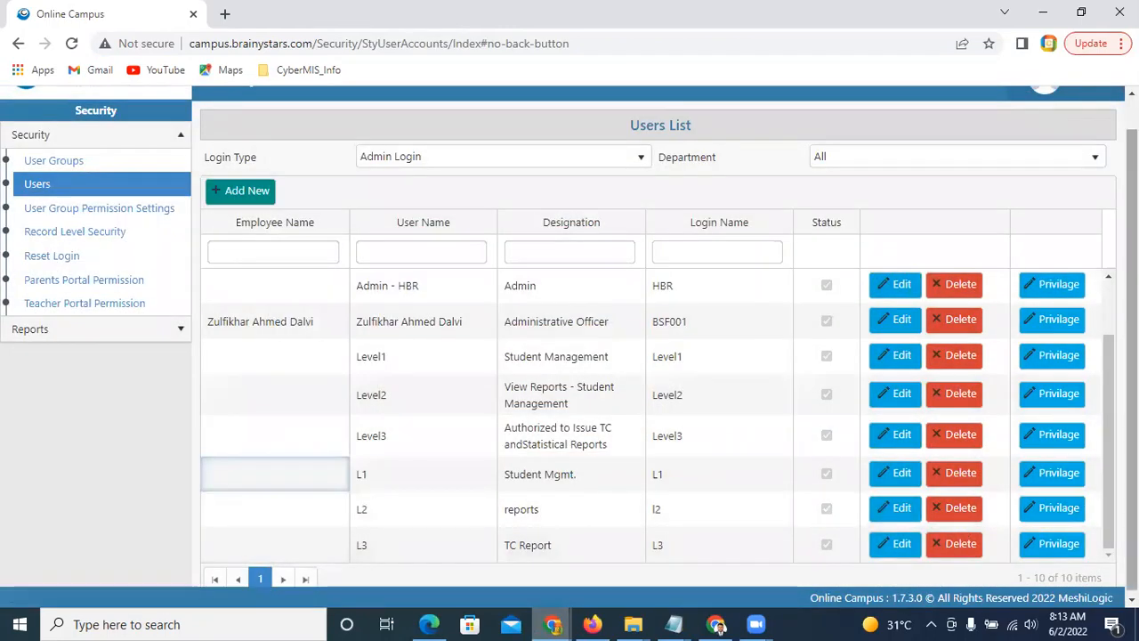
# Open L1's privileges and review the Registration & Admission Student Management and Student Report rights.
pyautogui.click(1049, 482)
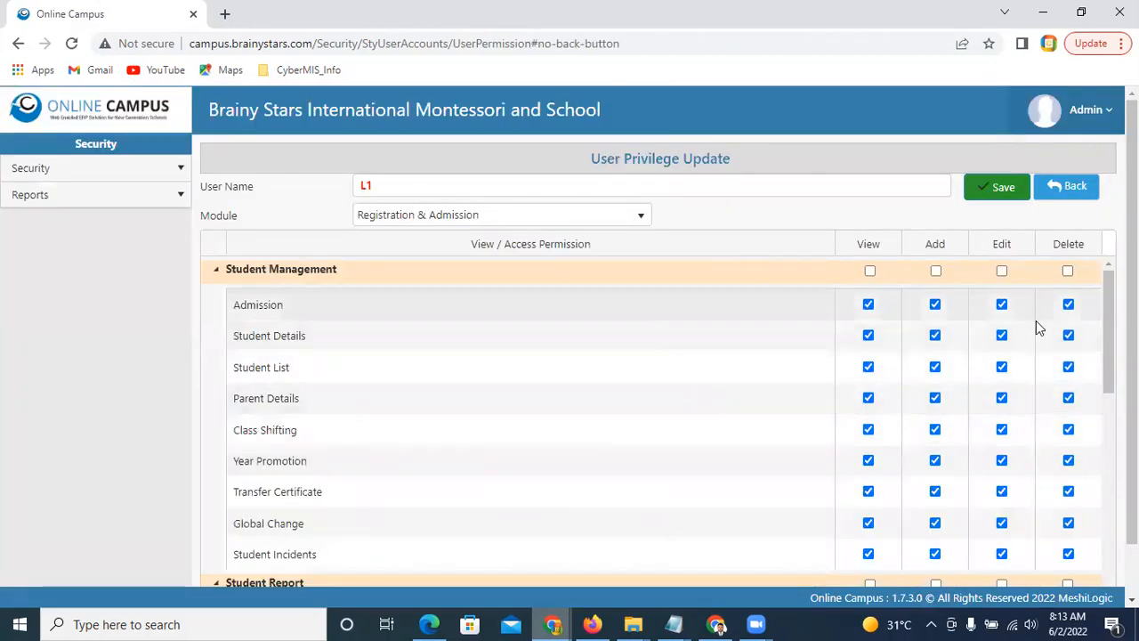
pyautogui.scroll(-3, 1106, 330)
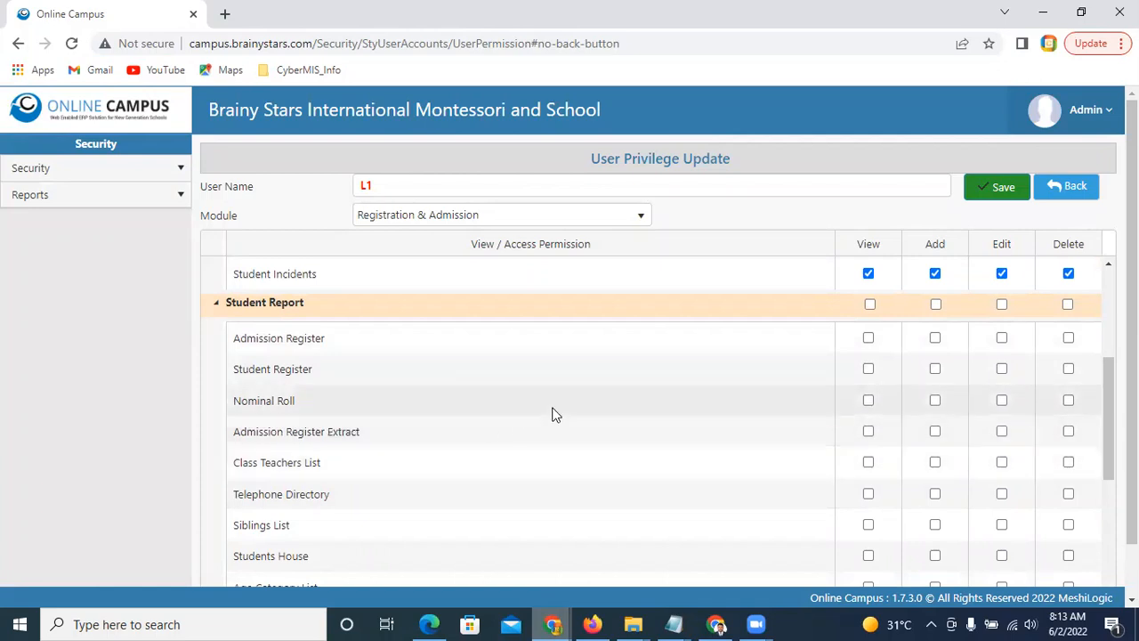
pyautogui.moveTo(1107, 400); pyautogui.dragTo(1106, 275)
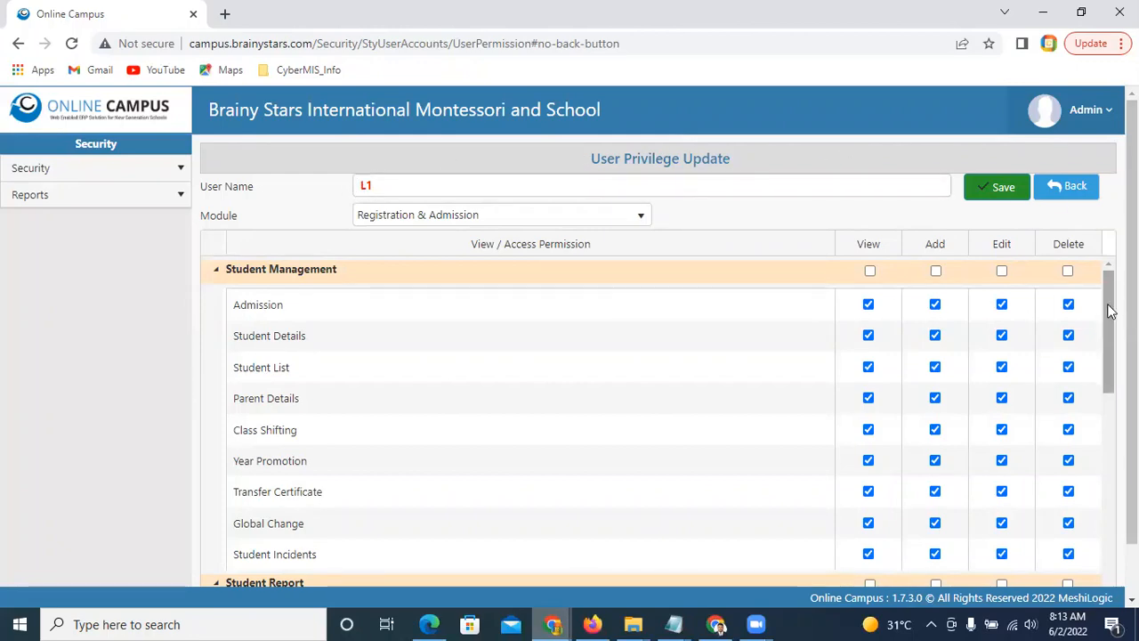
pyautogui.moveTo(1110, 312)
pyautogui.mouseDown()
pyautogui.moveTo(1109, 404)
pyautogui.moveTo(1110, 290)
pyautogui.mouseUp()
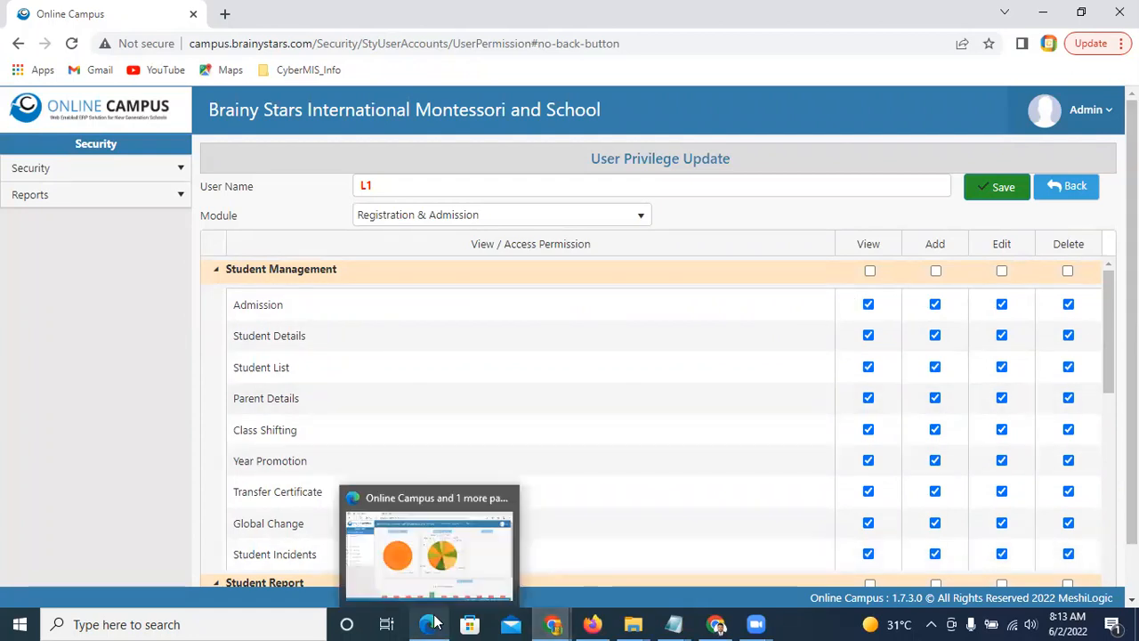
# Log the L1 test user out of Online Campus.
pyautogui.click(398, 589)
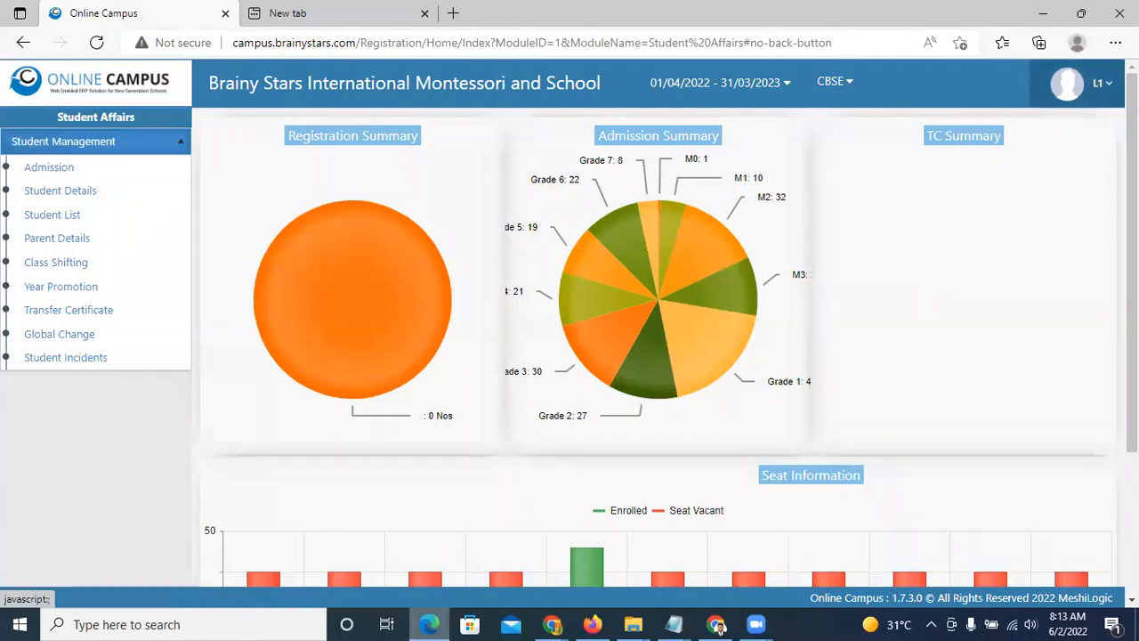
pyautogui.click(1109, 86)
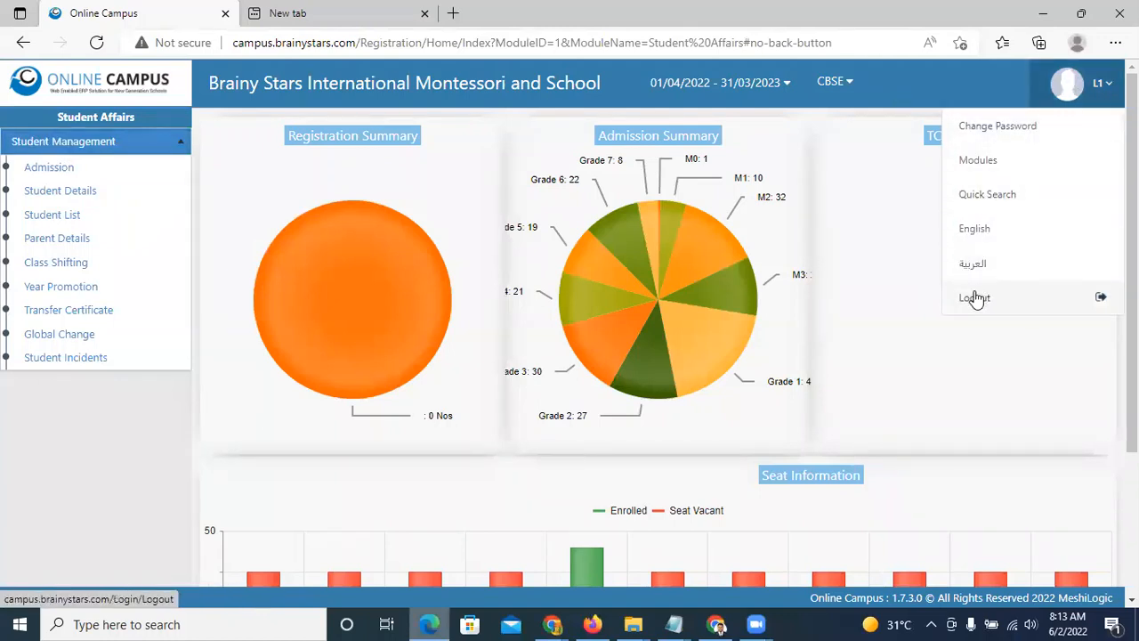
pyautogui.click(974, 299)
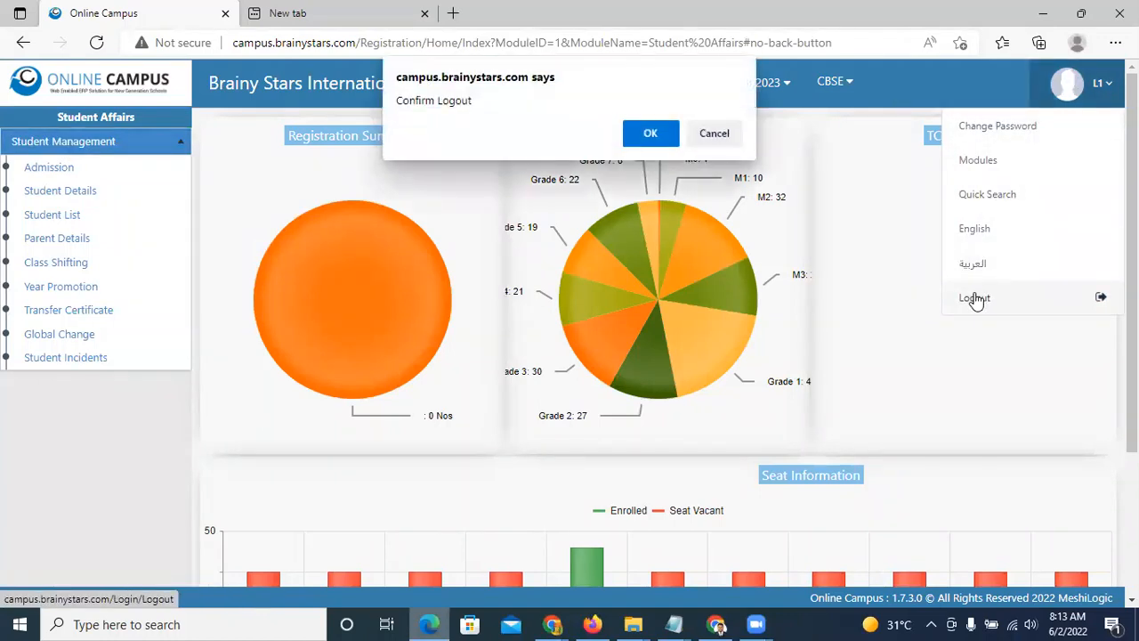
pyautogui.click(649, 142)
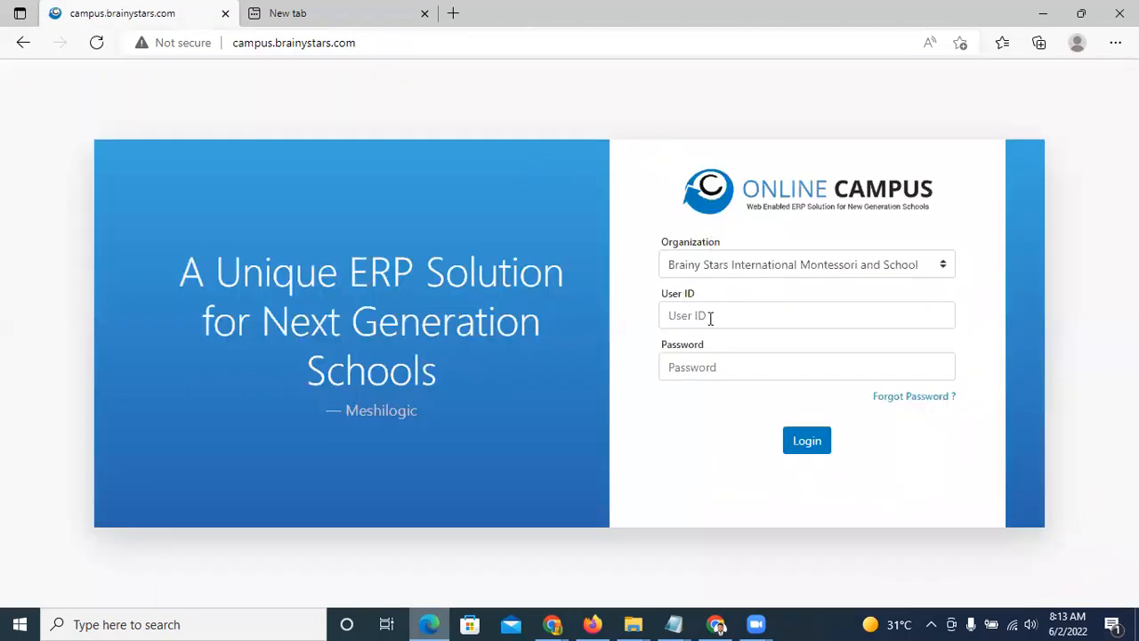
# Attempt to log in as l2 with the test password, which fails as Invalid Password.
pyautogui.click(710, 317)
pyautogui.write('l2')
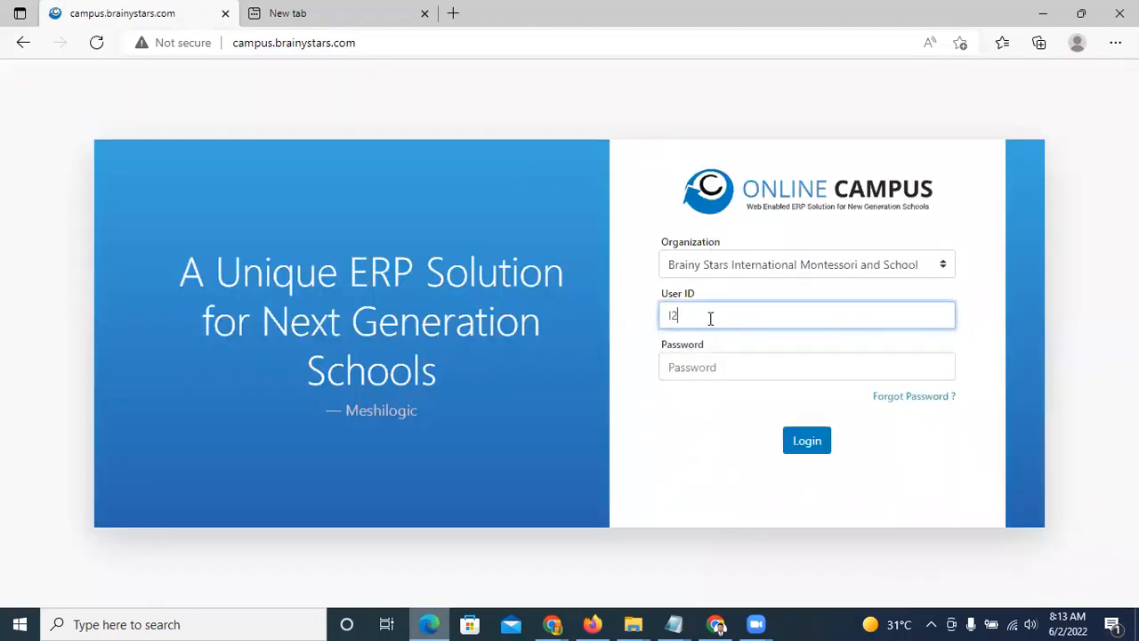
pyautogui.click(691, 362)
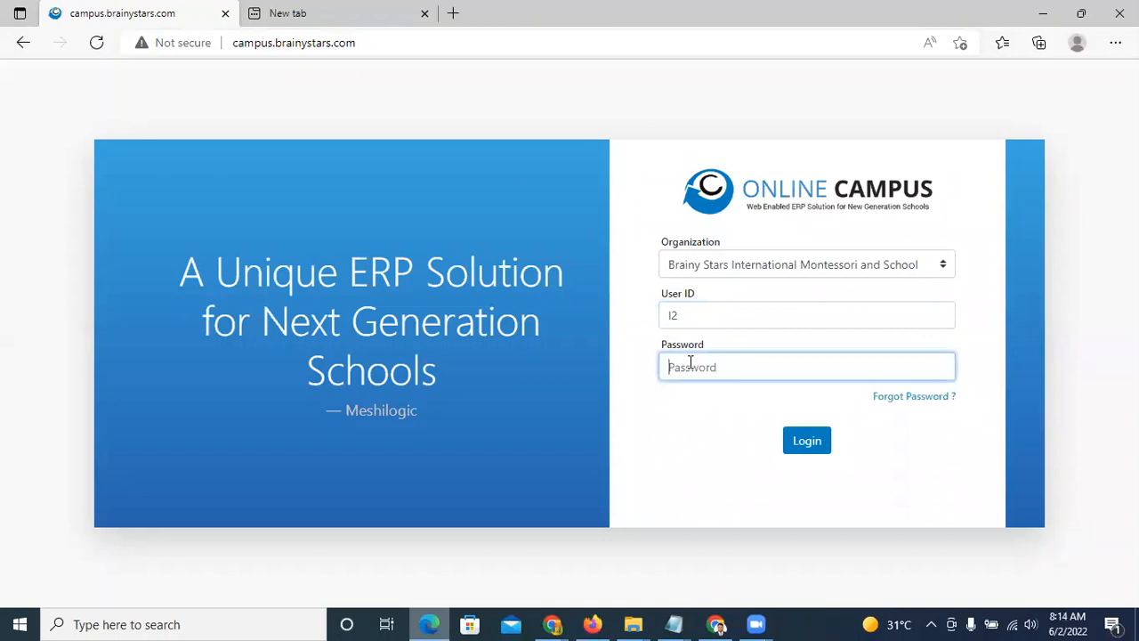
pyautogui.write('•')
pyautogui.click(819, 452)
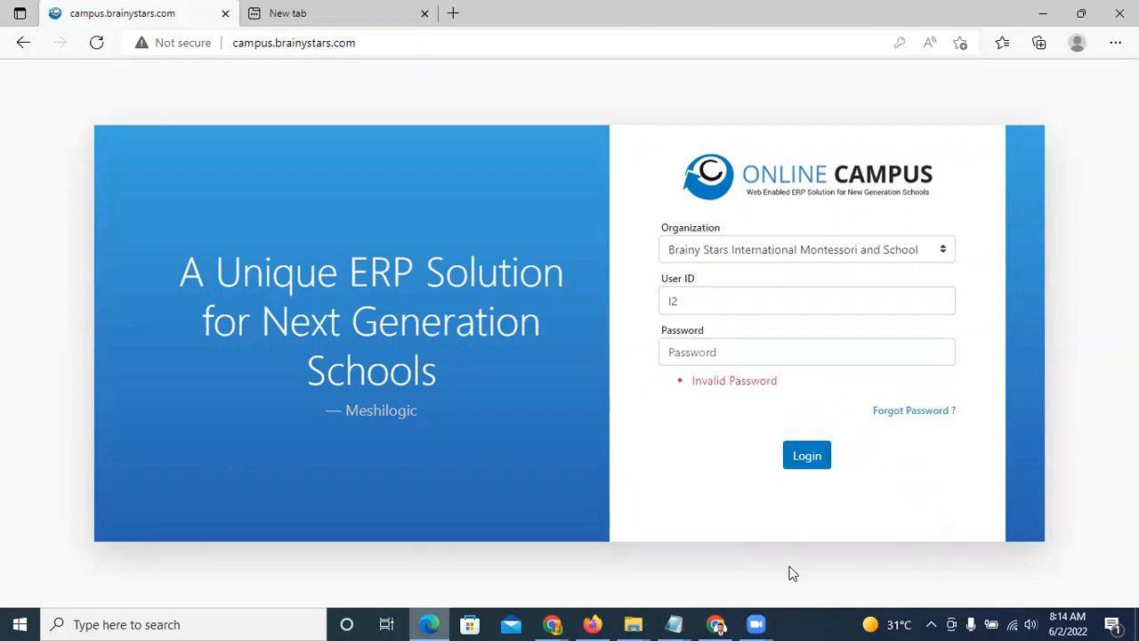
pyautogui.click(674, 624)
# Find and select the stored test password on line 10 of the Notepad notes.
pyautogui.click(769, 546)
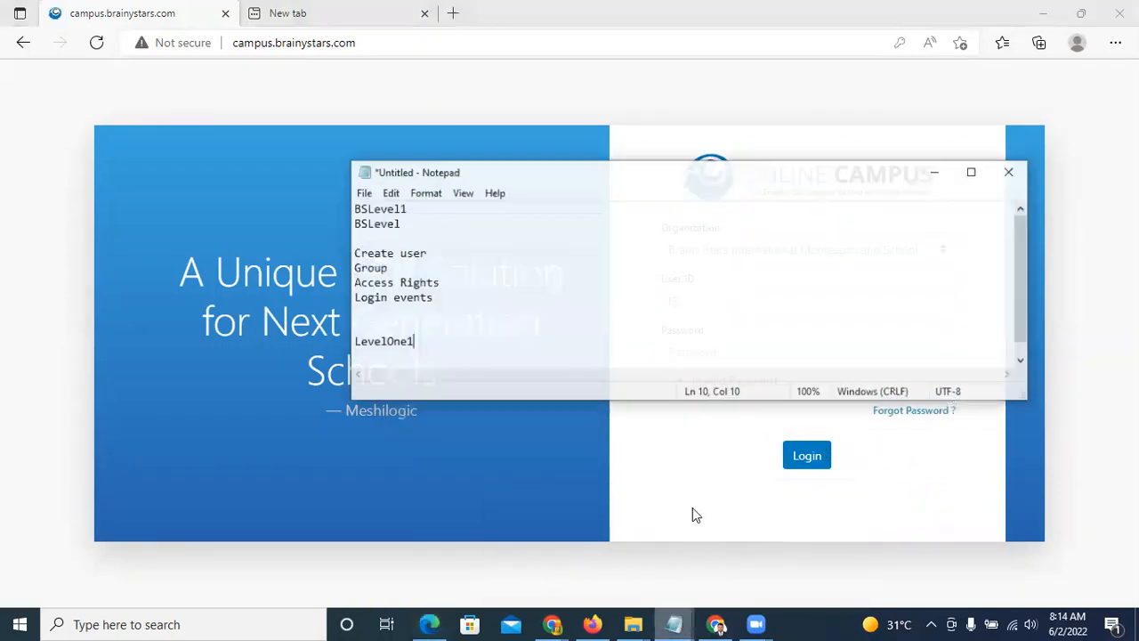
pyautogui.doubleClick(395, 335)
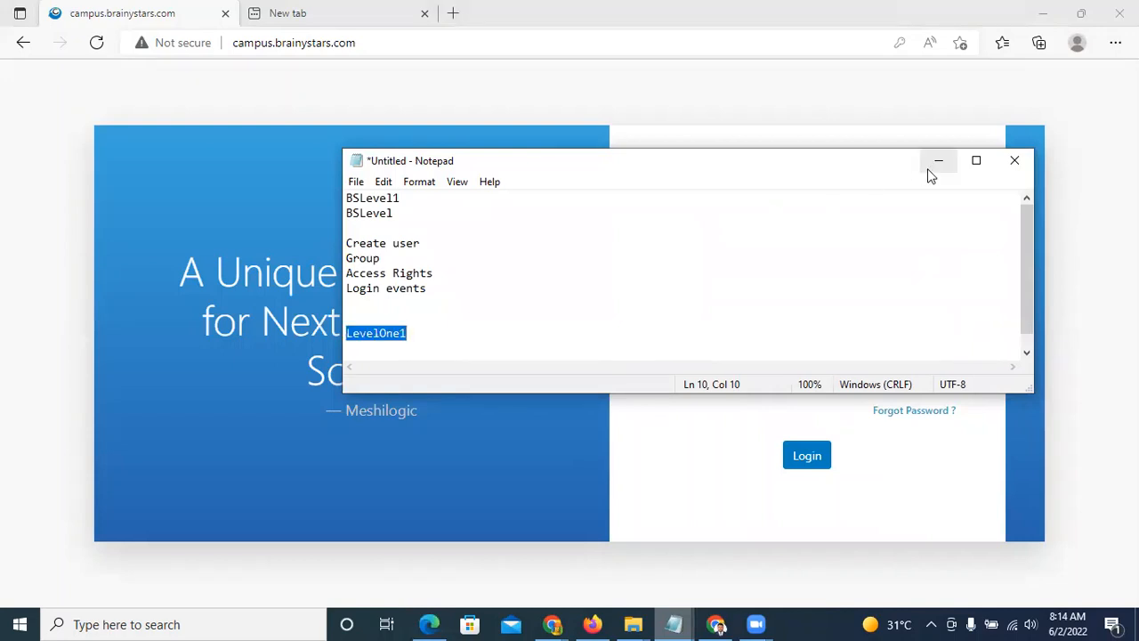
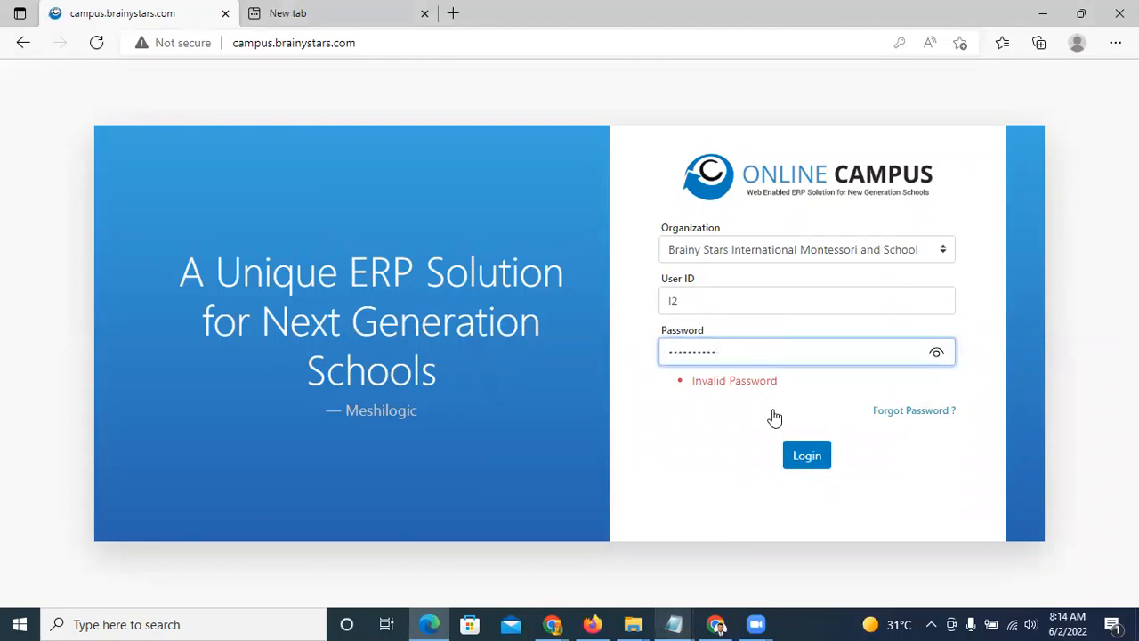
pyautogui.click(806, 455)
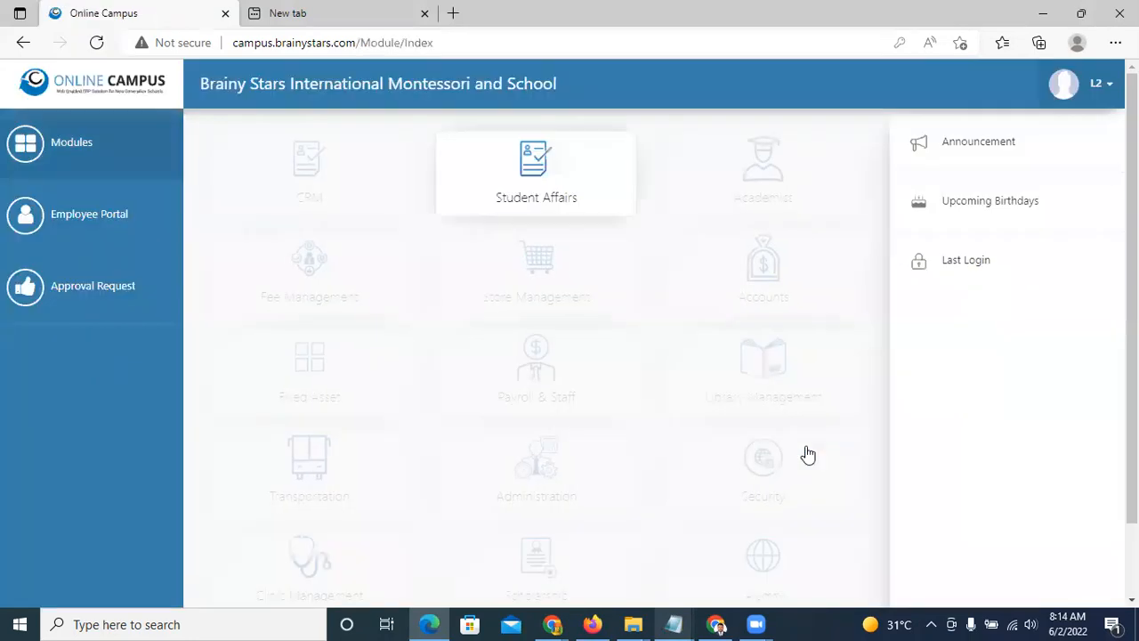
pyautogui.moveTo(681, 623)
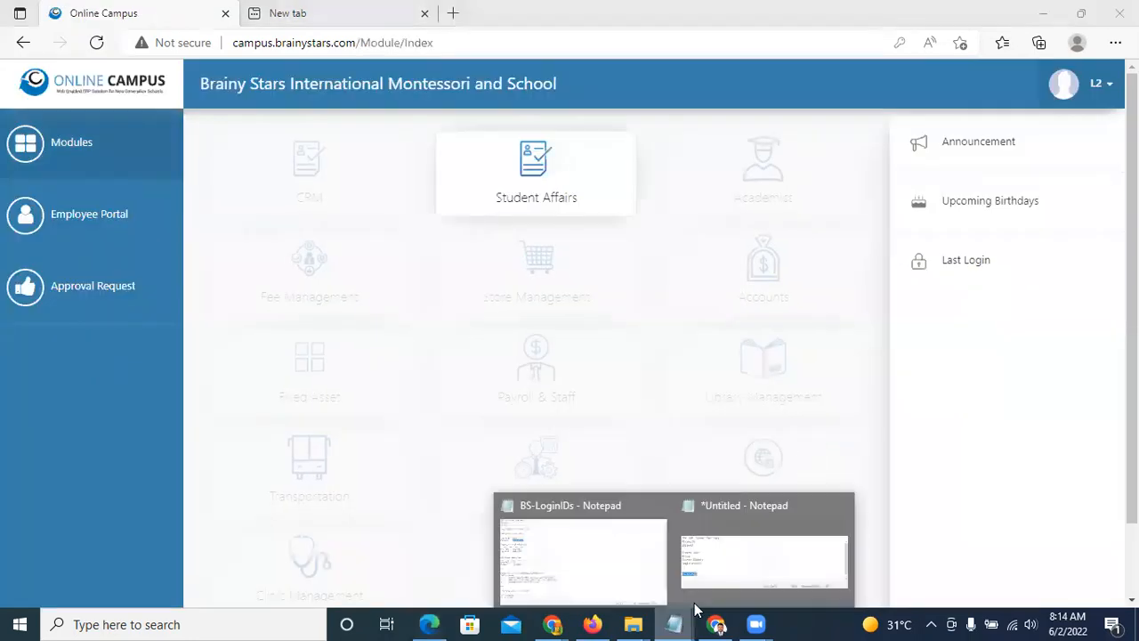
pyautogui.click(750, 552)
pyautogui.click(469, 330)
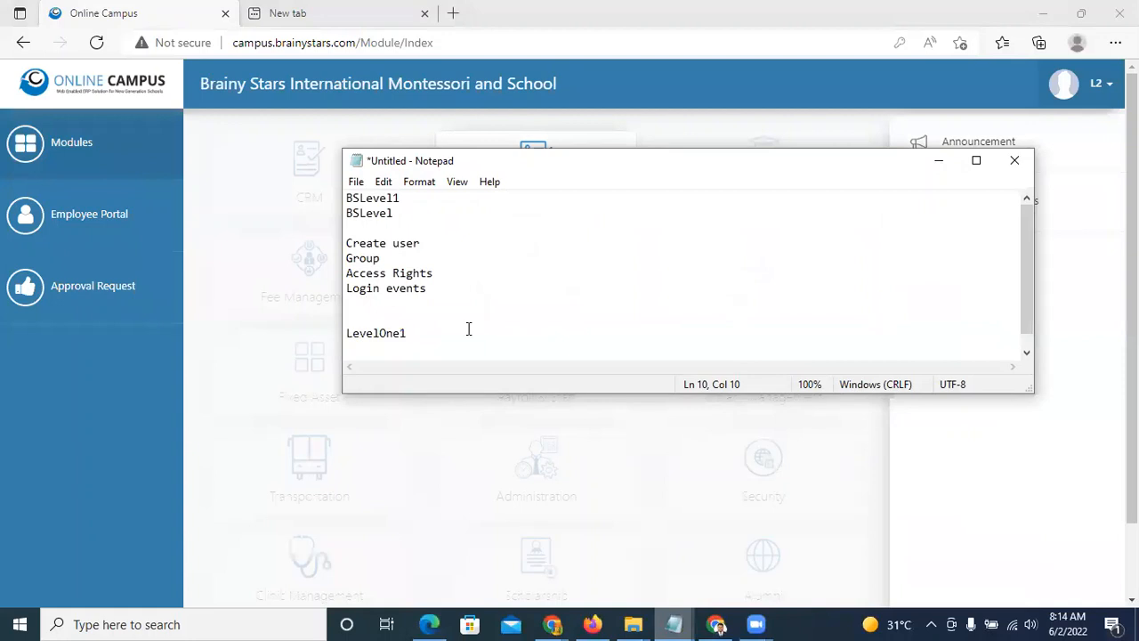
pyautogui.press('Return')
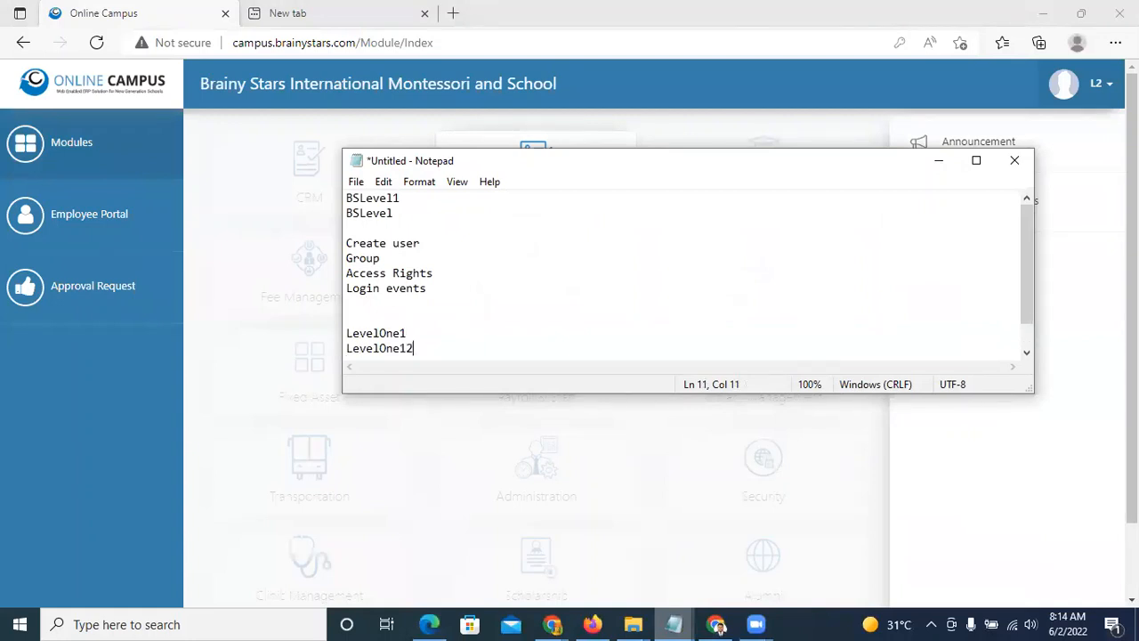
# Open the Student Affairs module and expand its Student Report list.
pyautogui.click(942, 163)
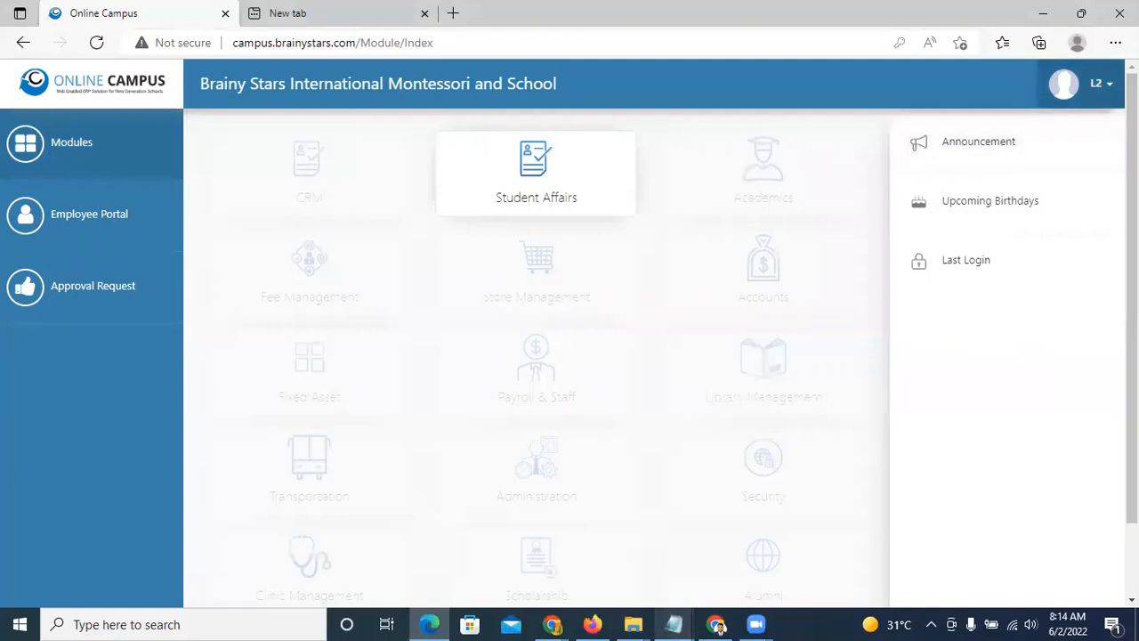
pyautogui.click(531, 178)
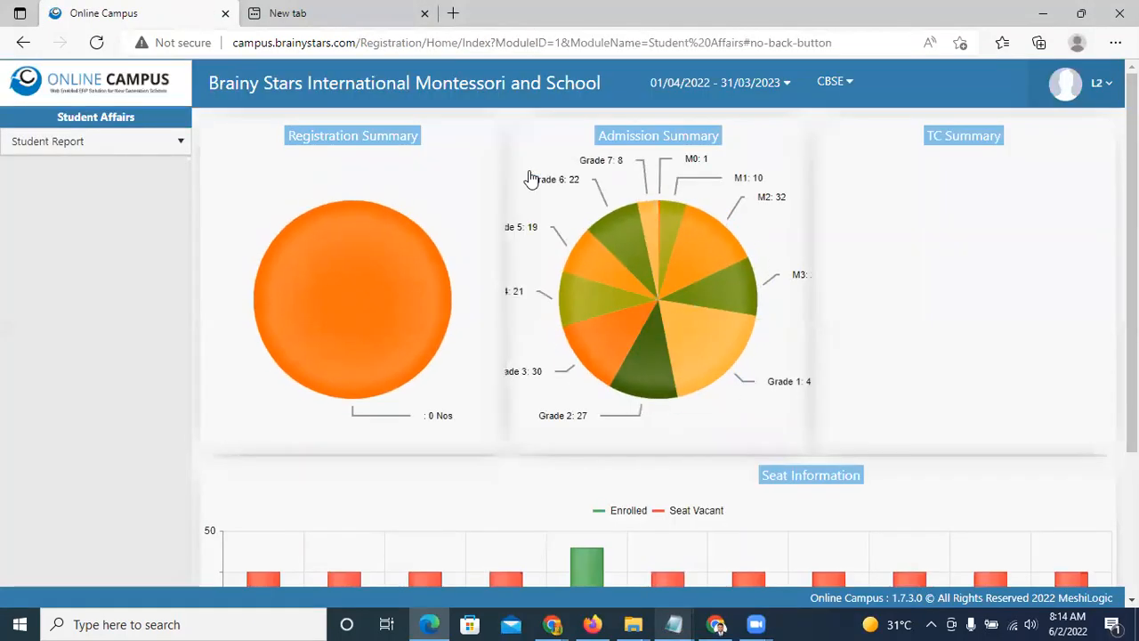
pyautogui.click(179, 148)
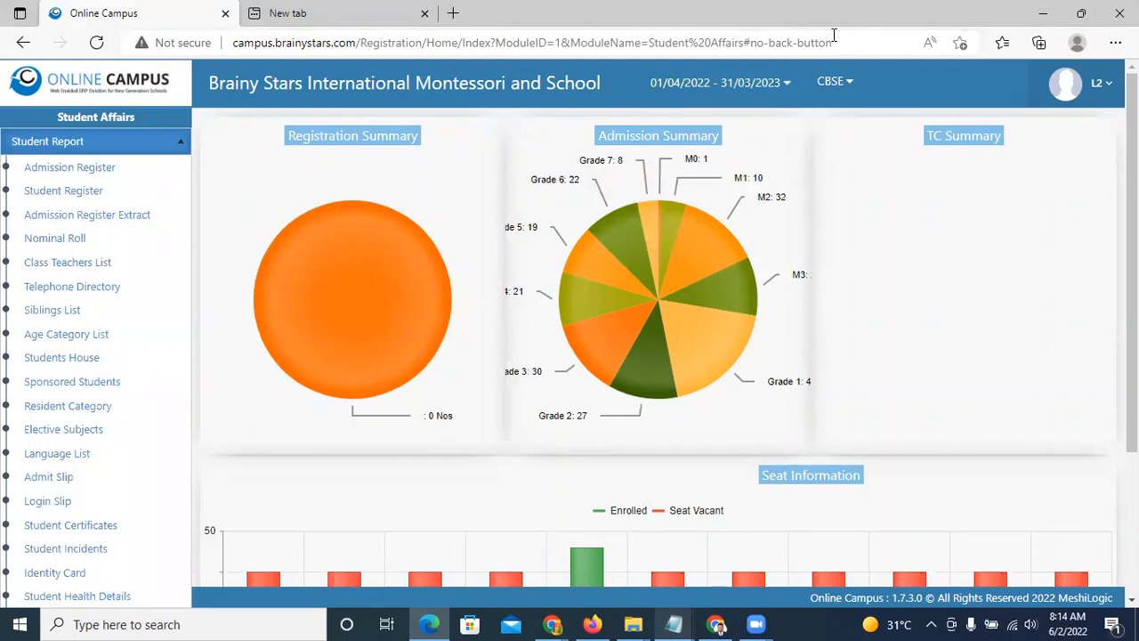
# Restore the browser window and bring up the admin's User Privilege Update page for L1.
pyautogui.moveTo(690, 14); pyautogui.dragTo(702, 88)
pyautogui.doubleClick(702, 88)
pyautogui.moveTo(588, 623)
pyautogui.moveTo(553, 622)
pyautogui.click(623, 543)
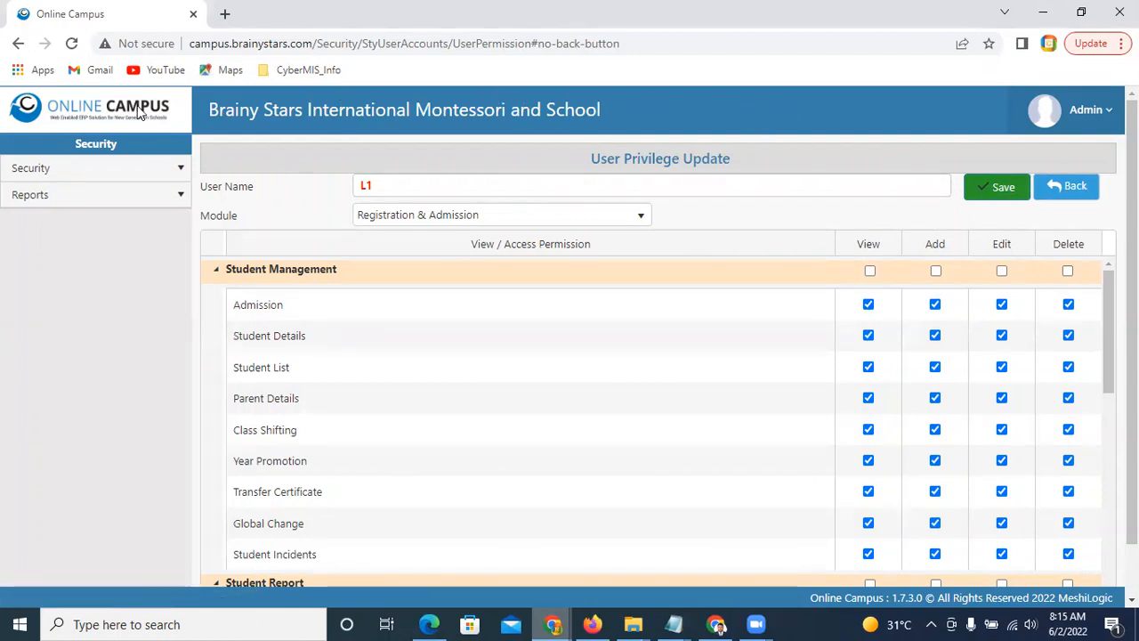
# Go back and open the Users list under Security settings.
pyautogui.click(16, 43)
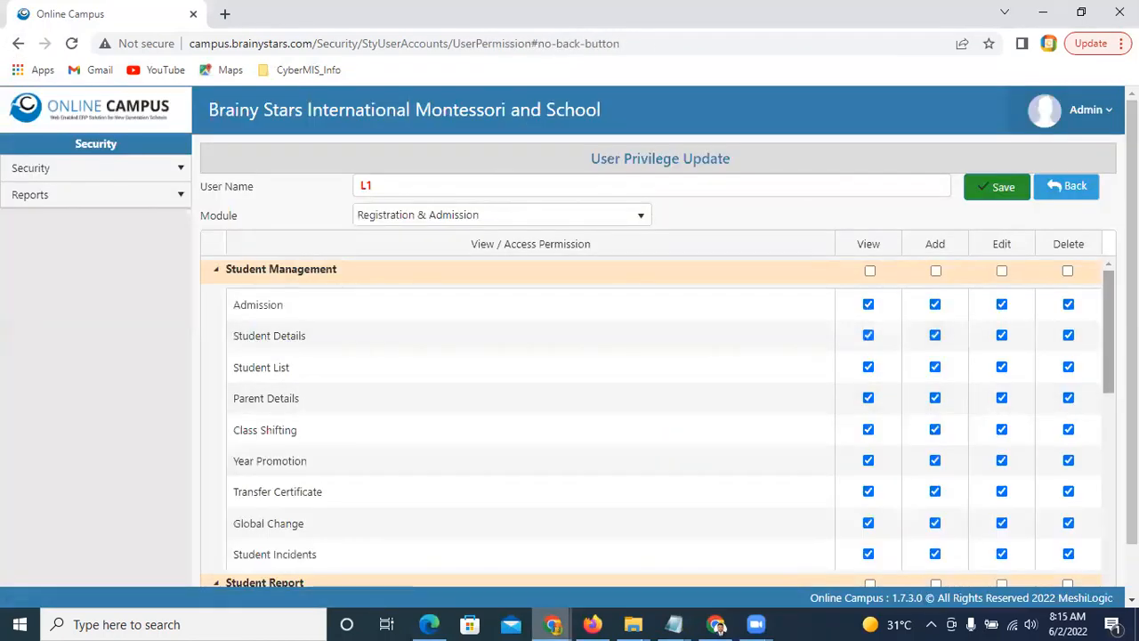
pyautogui.moveTo(1108, 343)
pyautogui.mouseDown()
pyautogui.moveTo(1109, 436)
pyautogui.moveTo(1109, 340)
pyautogui.mouseUp()
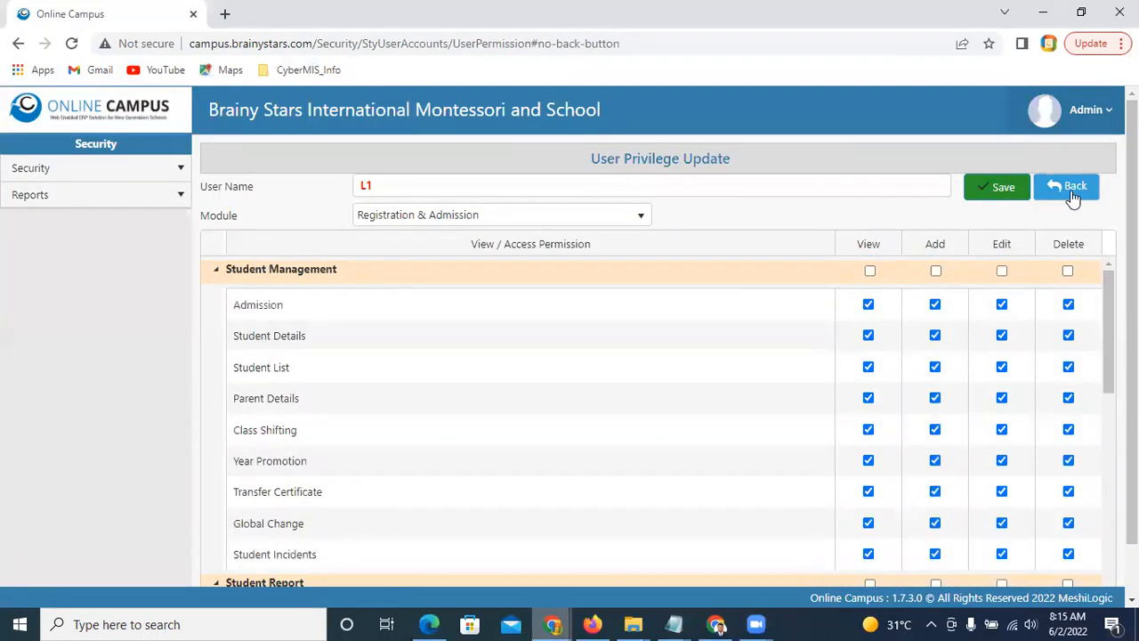
pyautogui.click(104, 193)
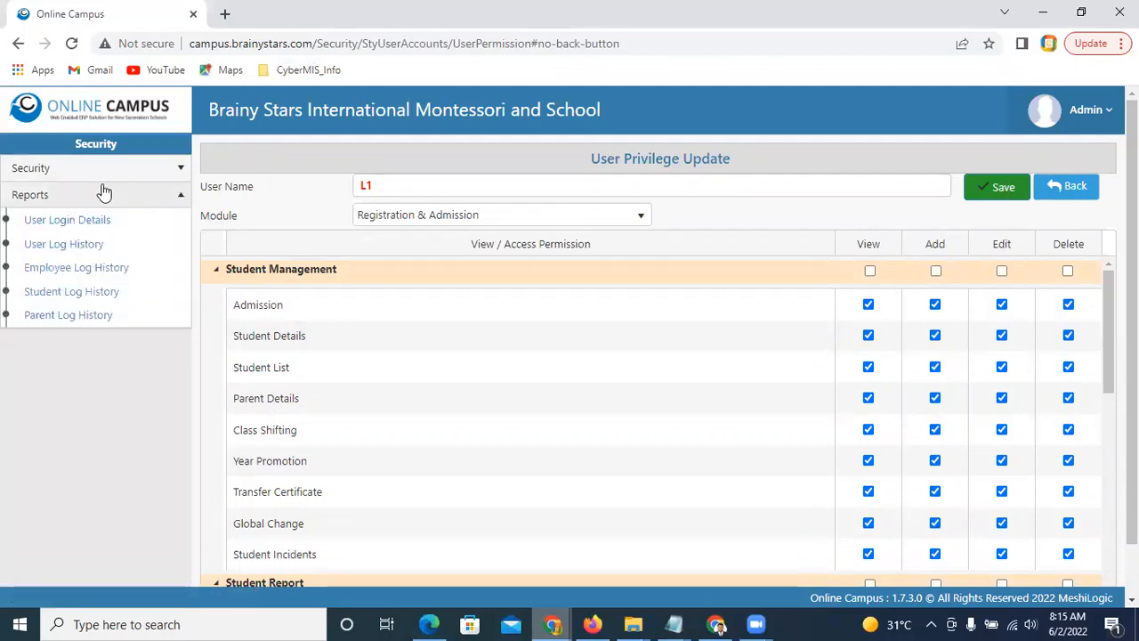
pyautogui.click(79, 171)
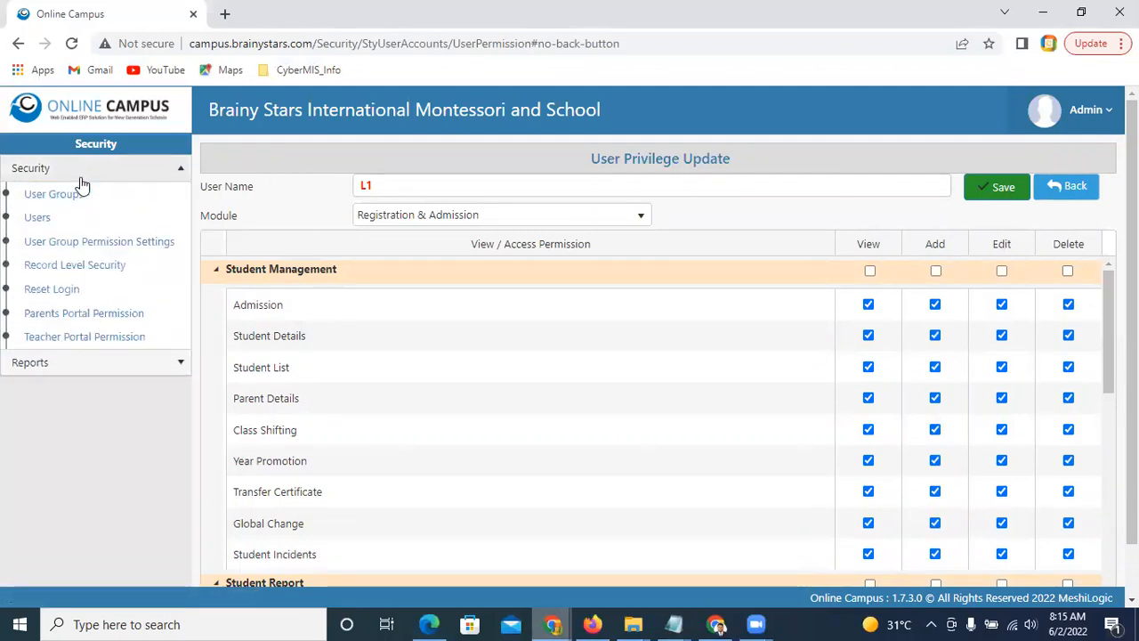
pyautogui.click(40, 218)
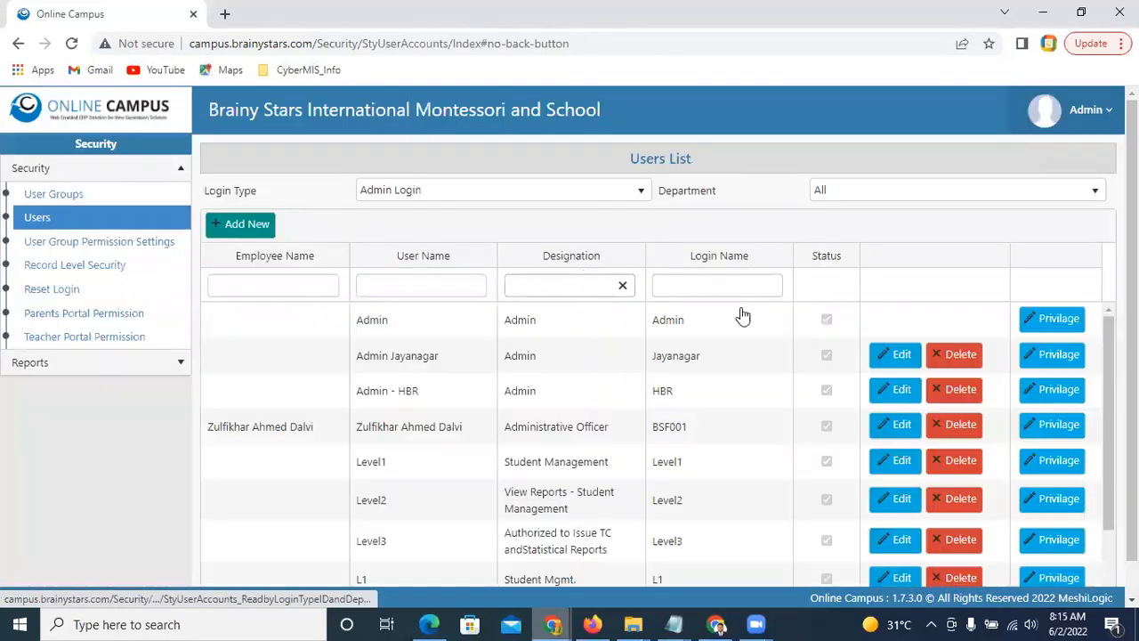
# Review the reports-only user's privilege grid, then return to that user's Student Affairs dashboard.
pyautogui.scroll(-1, 1027, 521)
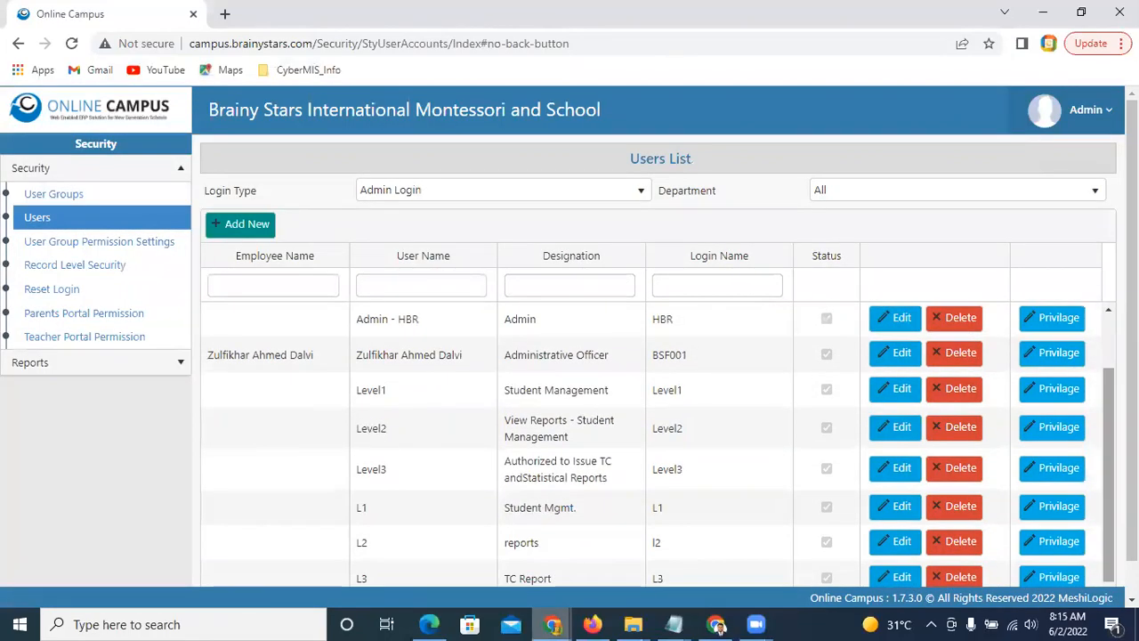
pyautogui.click(1032, 544)
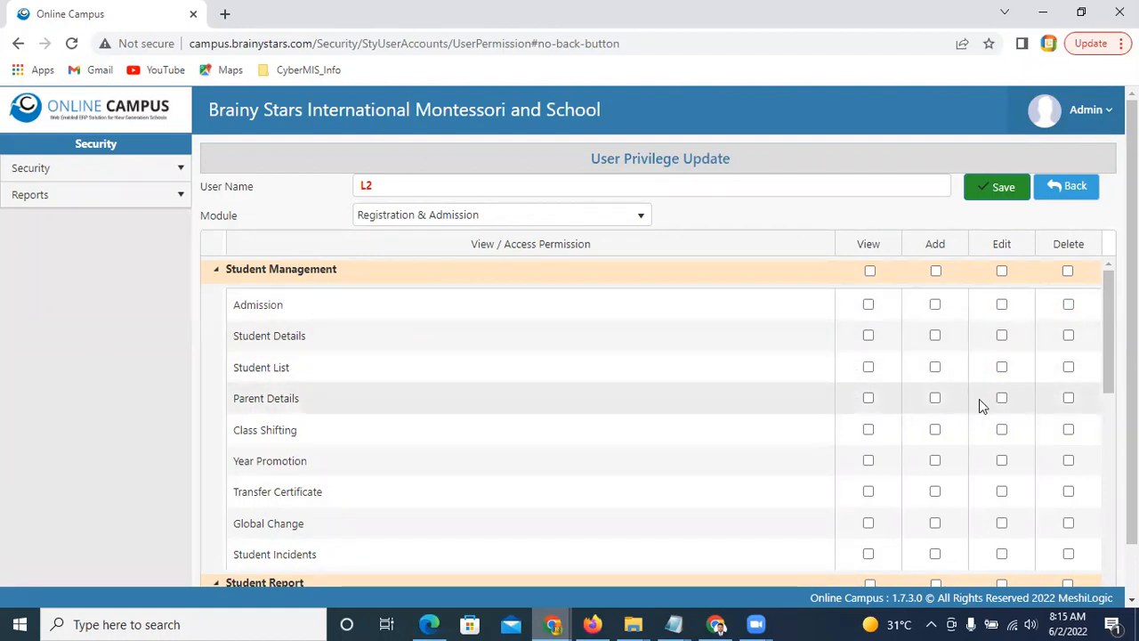
pyautogui.scroll(-4, 1108, 382)
pyautogui.scroll(1, 681, 415)
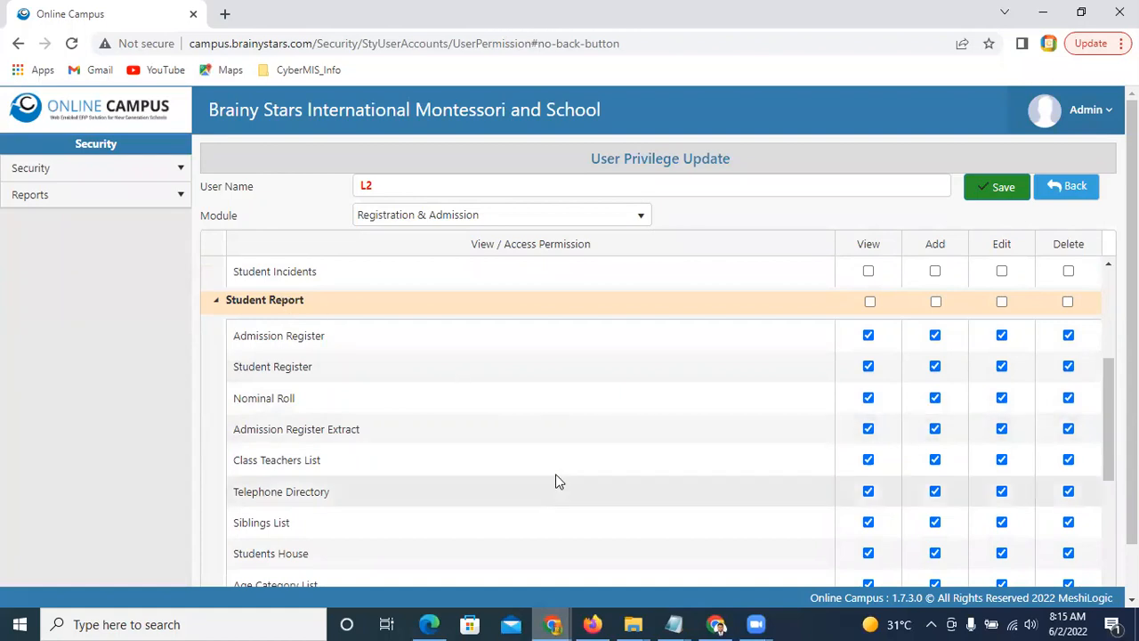
pyautogui.click(430, 621)
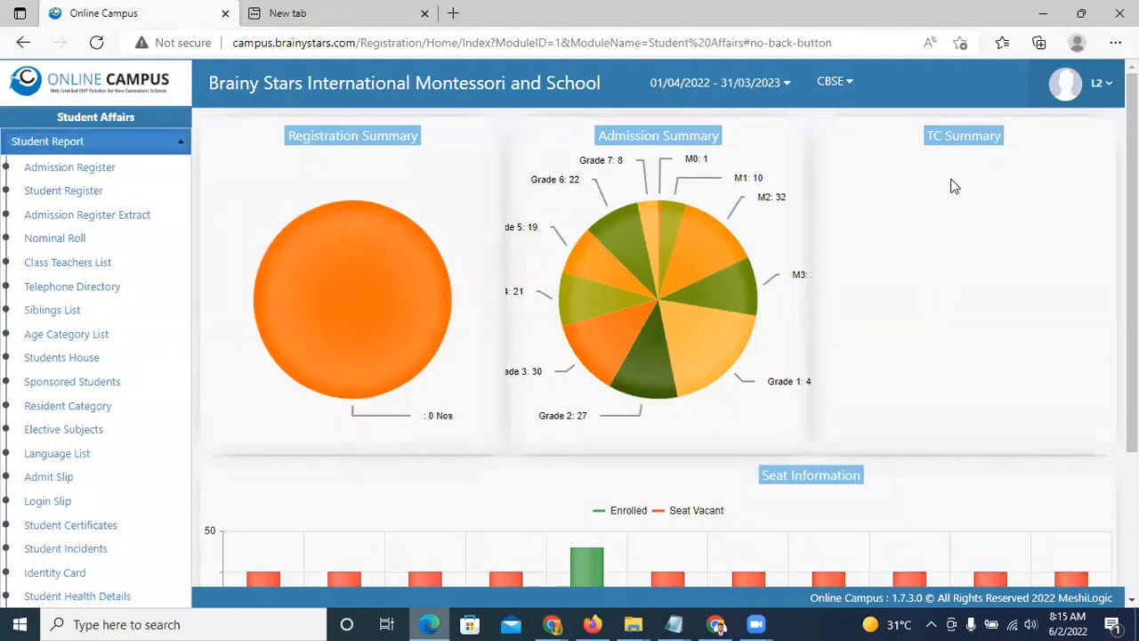
# Log out of the current Online Campus account and confirm.
pyautogui.click(1110, 87)
pyautogui.click(984, 312)
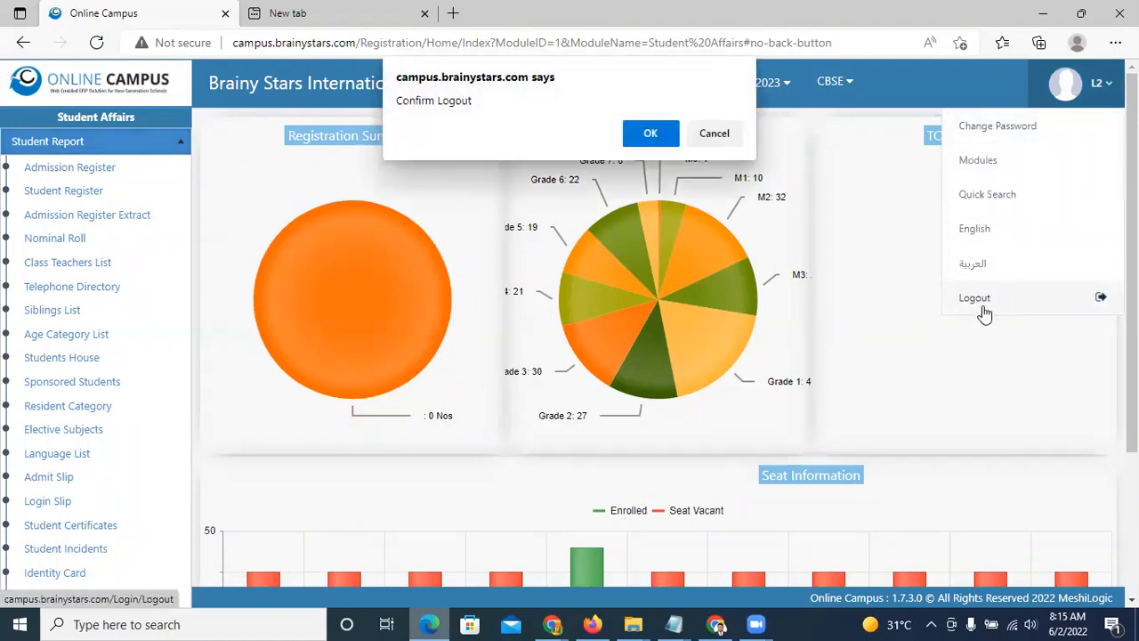
pyautogui.click(654, 138)
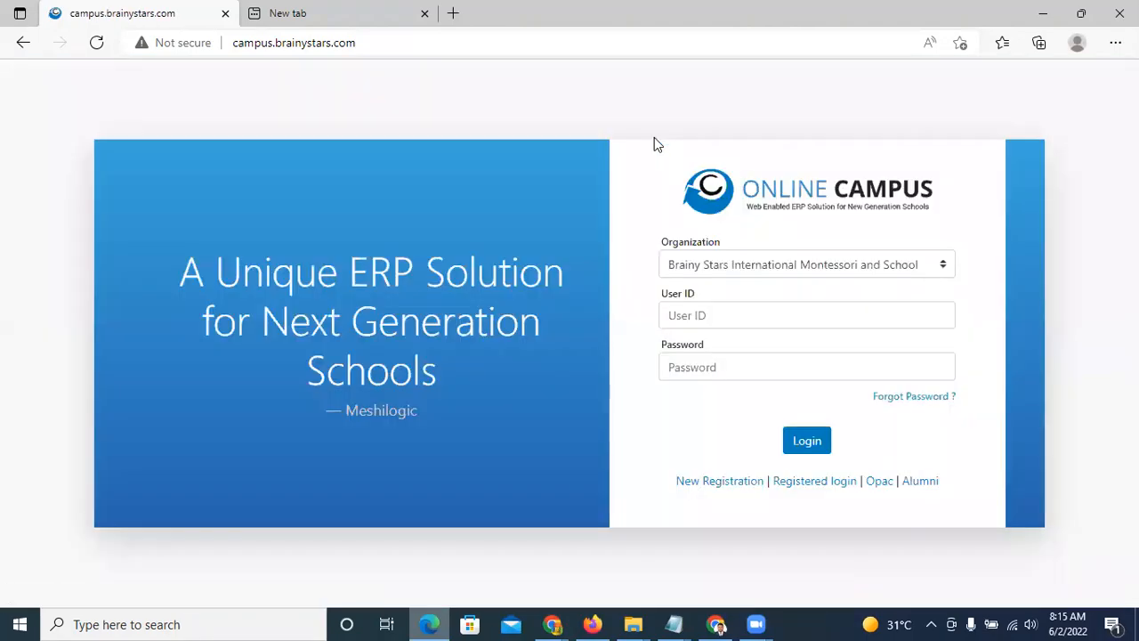
# Log in as l3 with the pasted password, re-entering it after the first attempt fails.
pyautogui.click(717, 307)
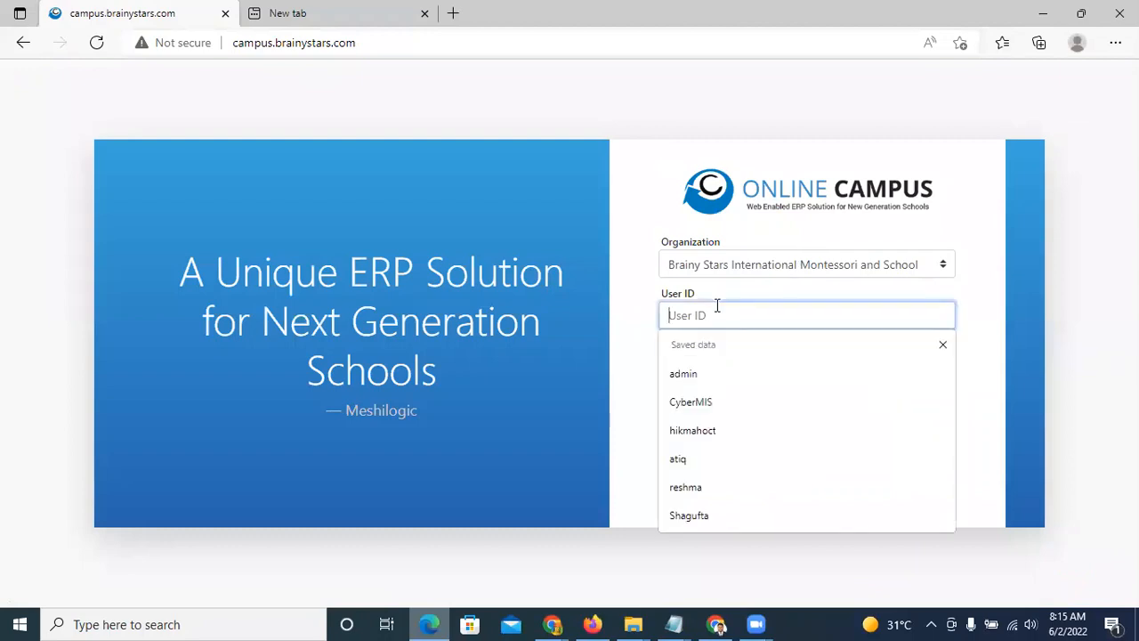
pyautogui.write('l3')
pyautogui.click(716, 373)
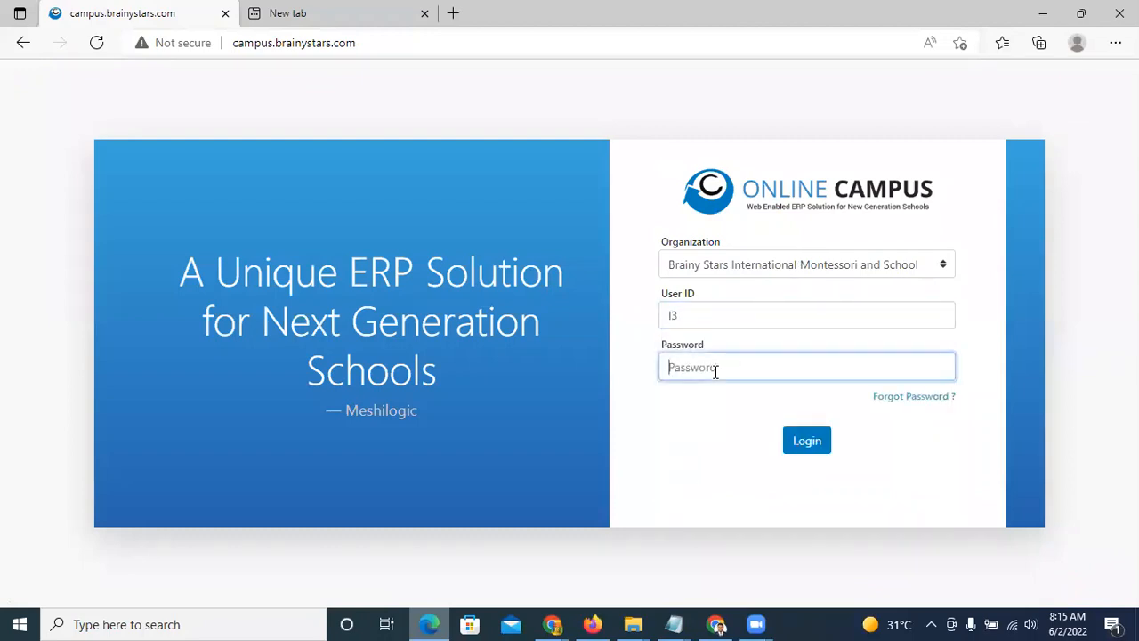
pyautogui.hotkey('ctrl', 'v')
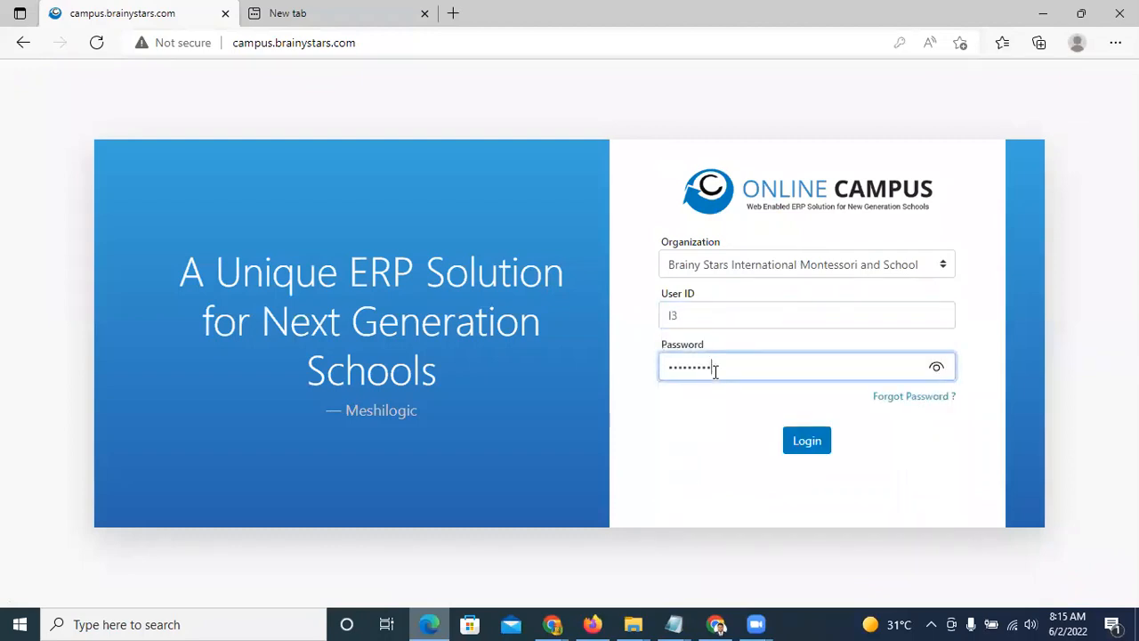
pyautogui.click(803, 441)
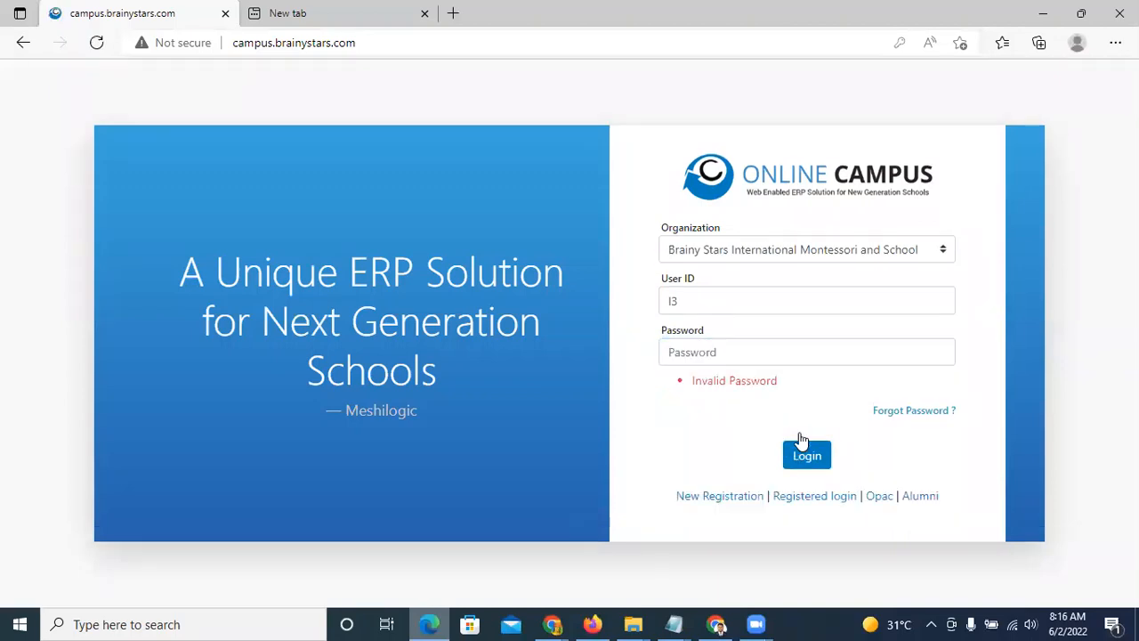
pyautogui.click(759, 353)
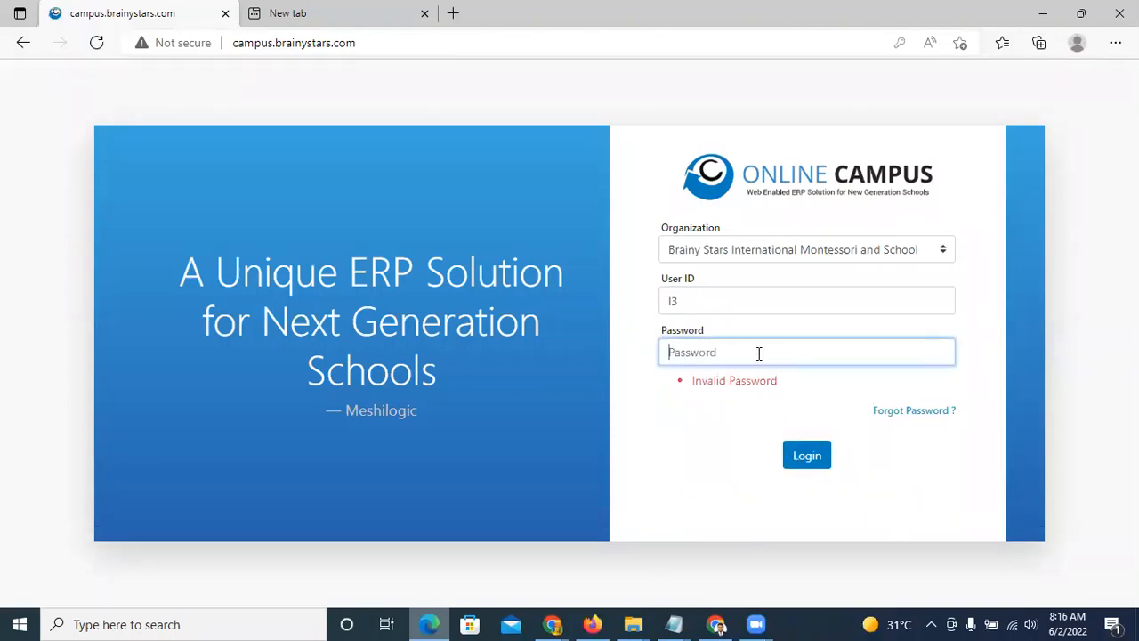
pyautogui.hotkey('ctrl', 'v')
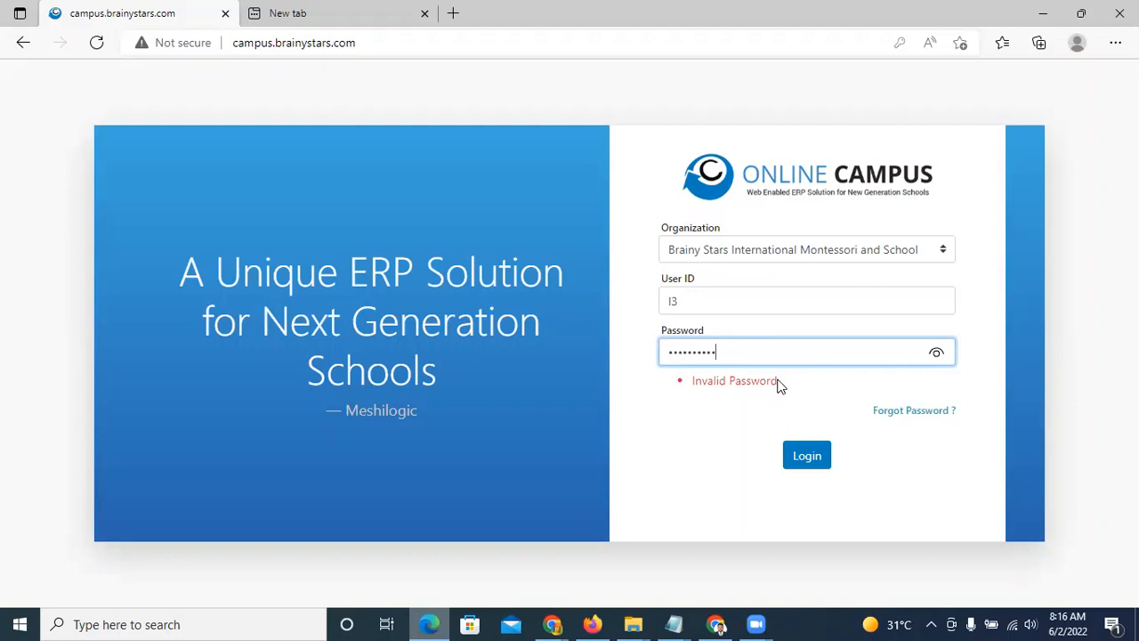
pyautogui.click(807, 456)
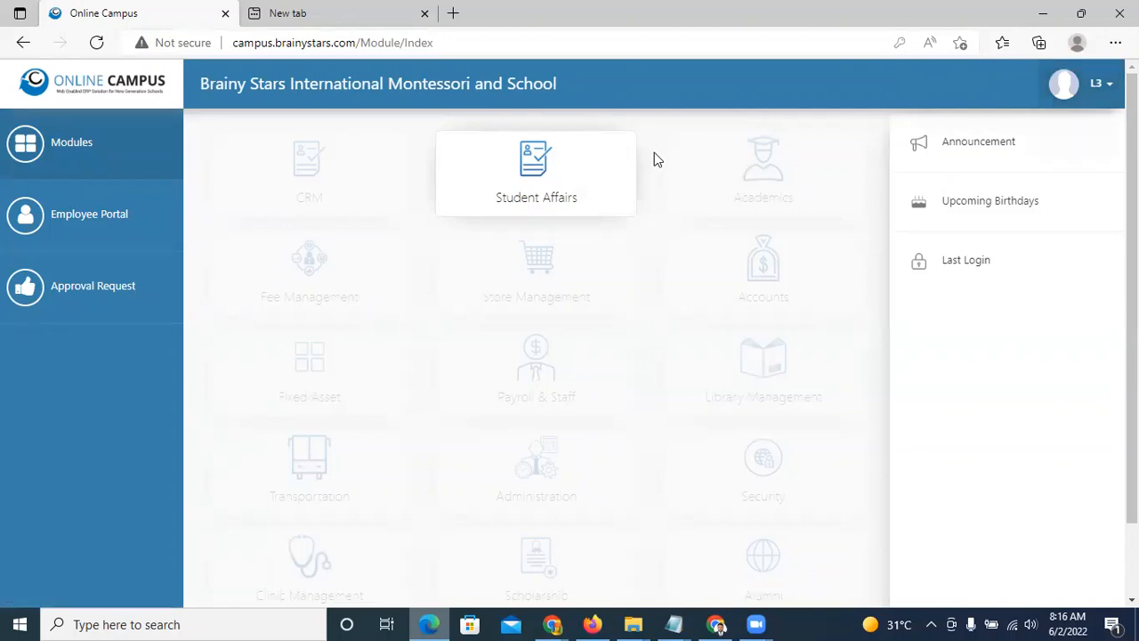
# Open Student Affairs and expand the TC Reports and Statistical Reports menus.
pyautogui.click(564, 170)
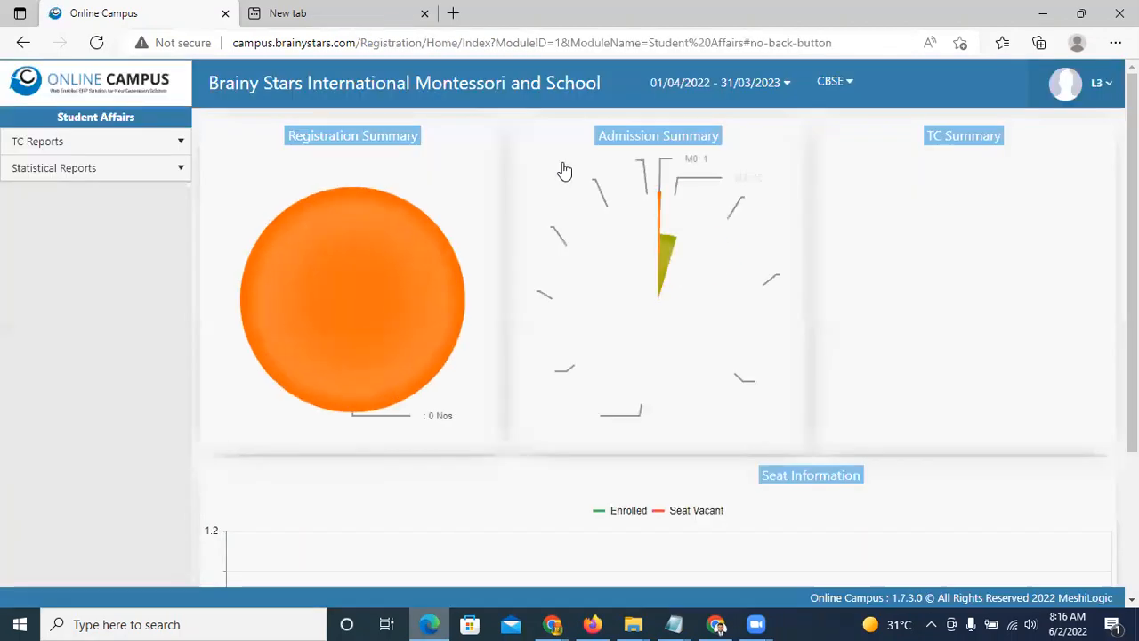
pyautogui.click(183, 145)
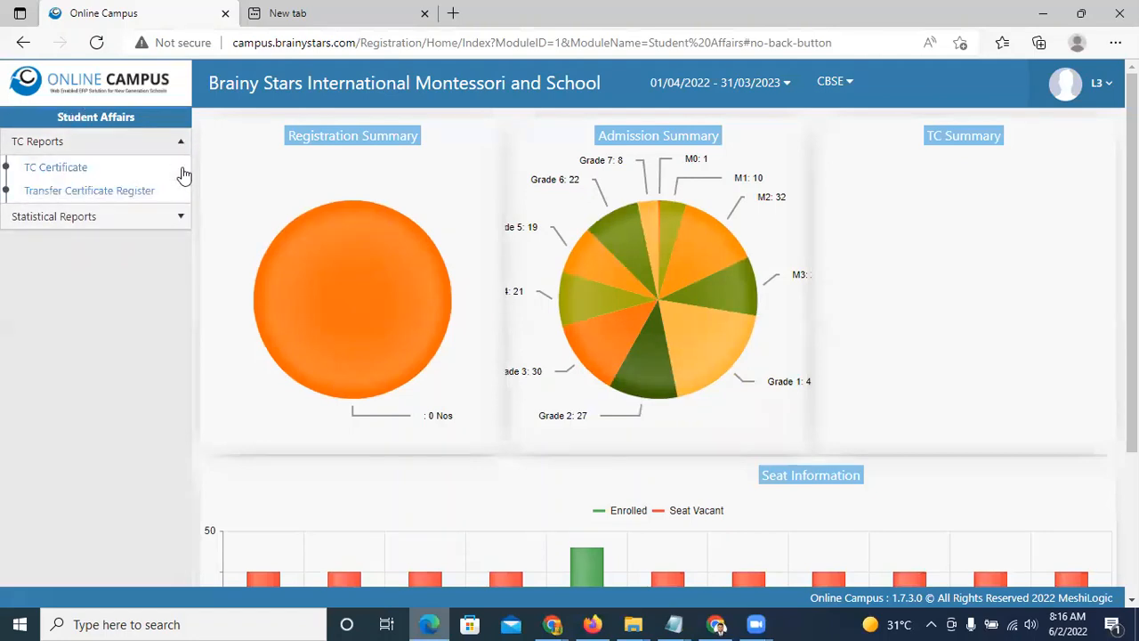
pyautogui.click(183, 219)
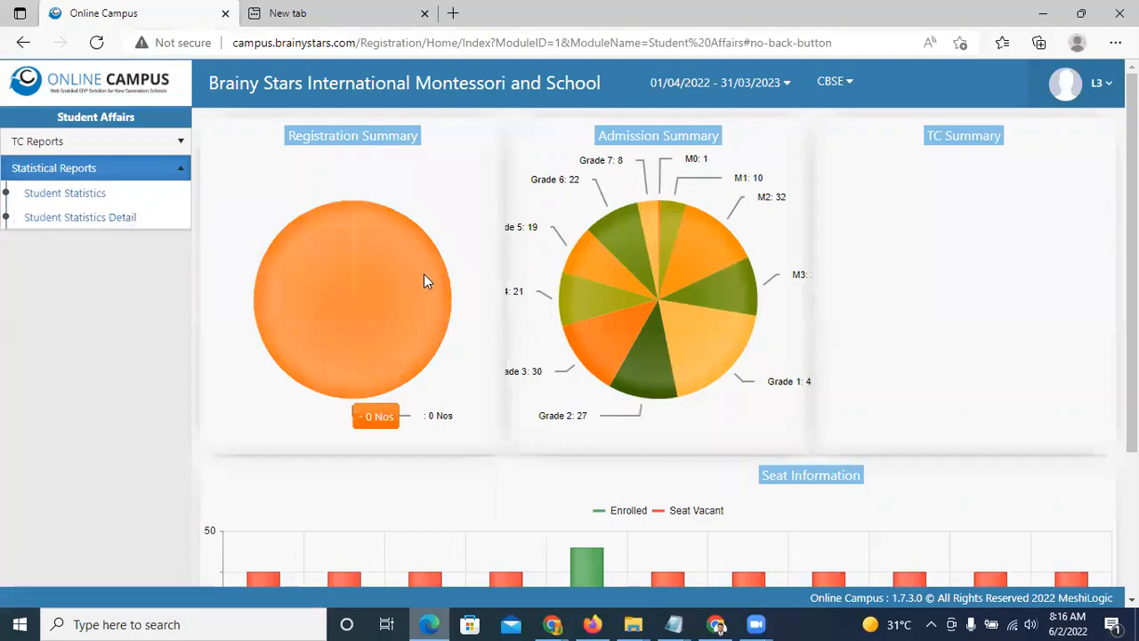
pyautogui.click(552, 623)
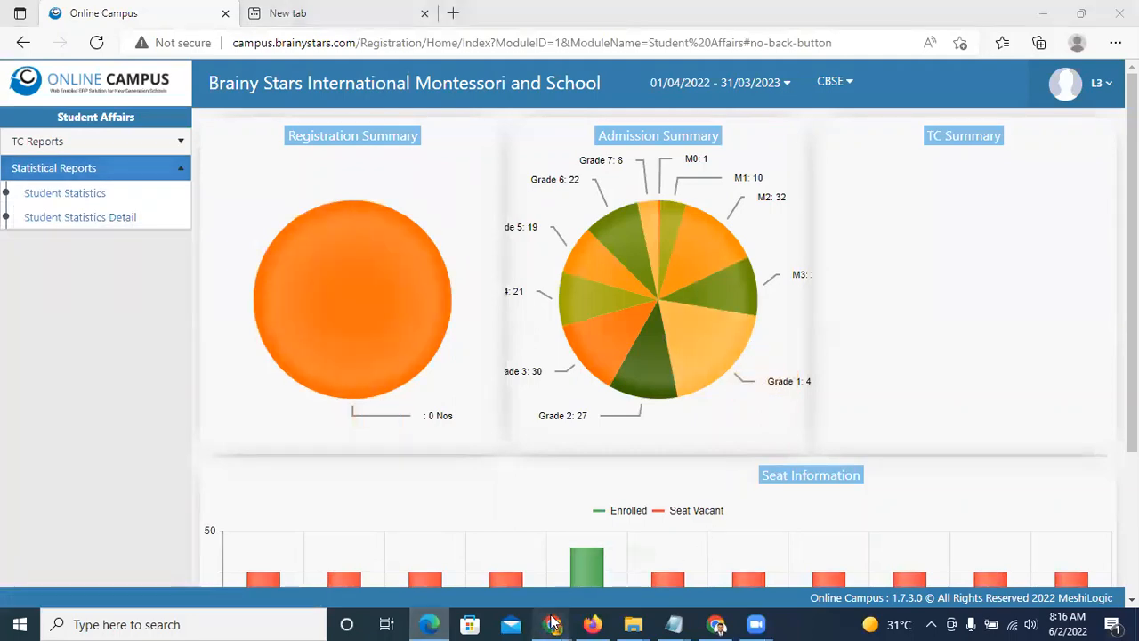
# In the admin session, open Security's User Group Permission Settings, leaving the module choice unchanged.
pyautogui.click(636, 557)
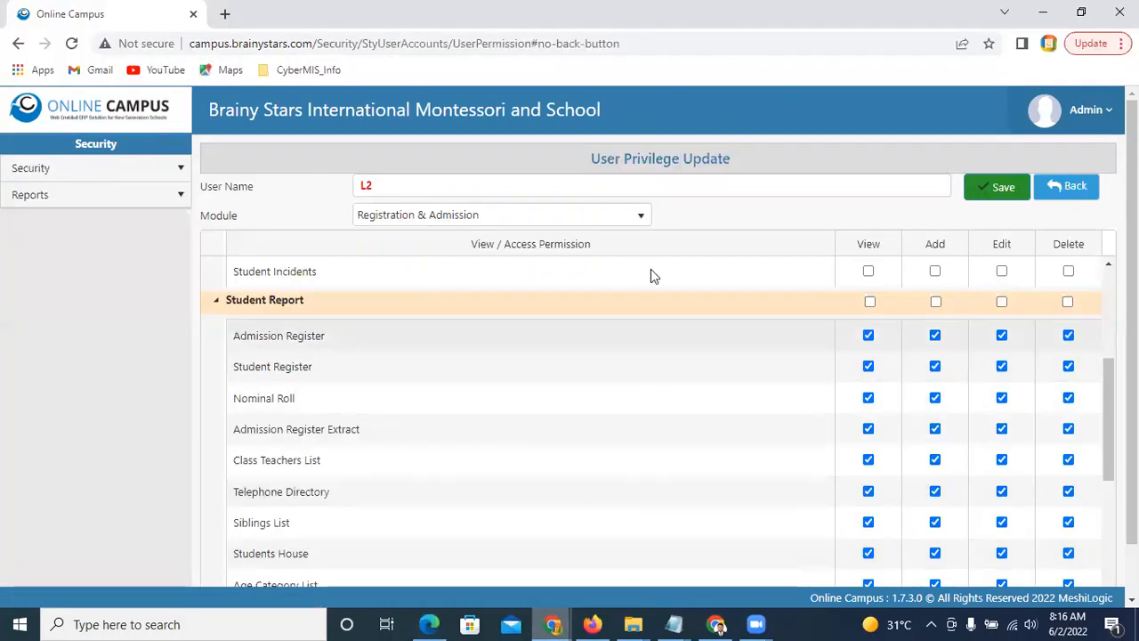
pyautogui.click(1093, 127)
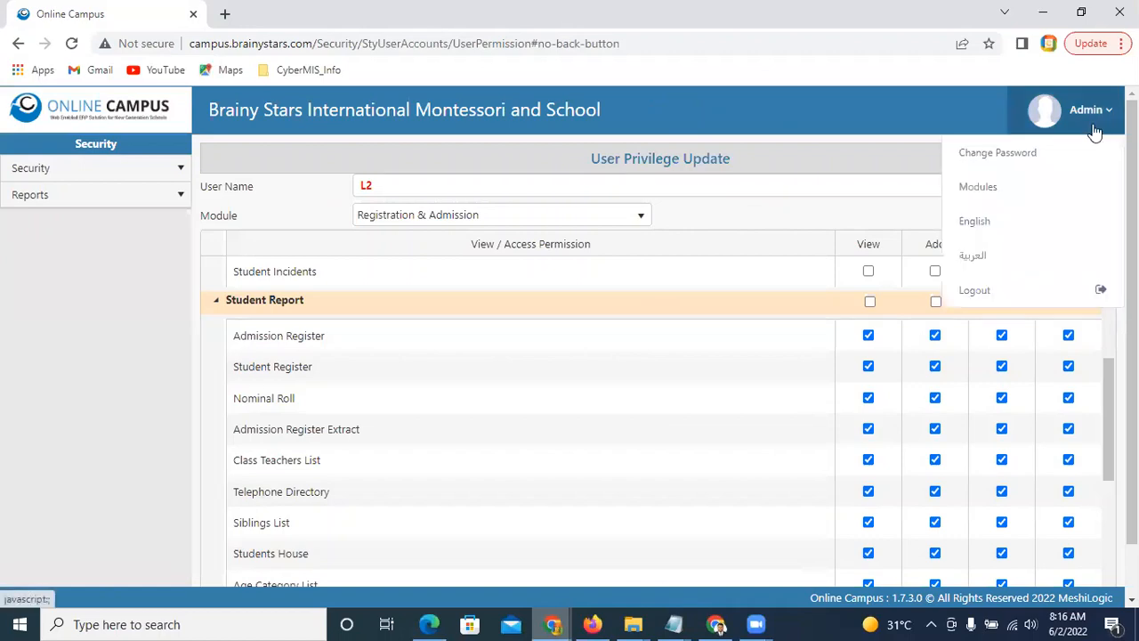
pyautogui.click(1003, 187)
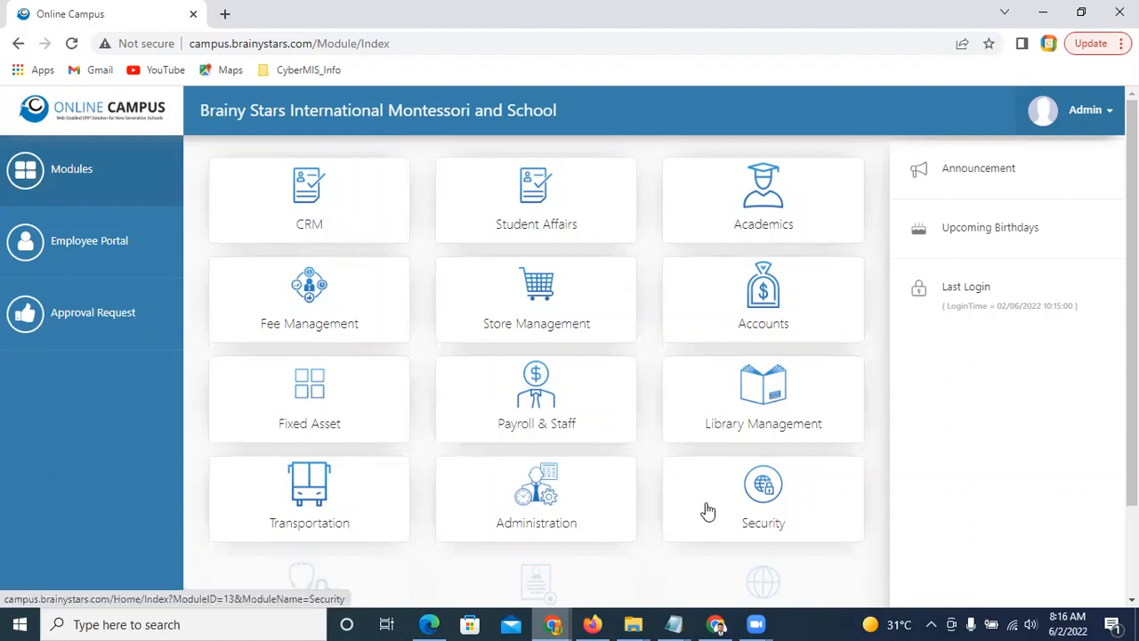
pyautogui.click(759, 515)
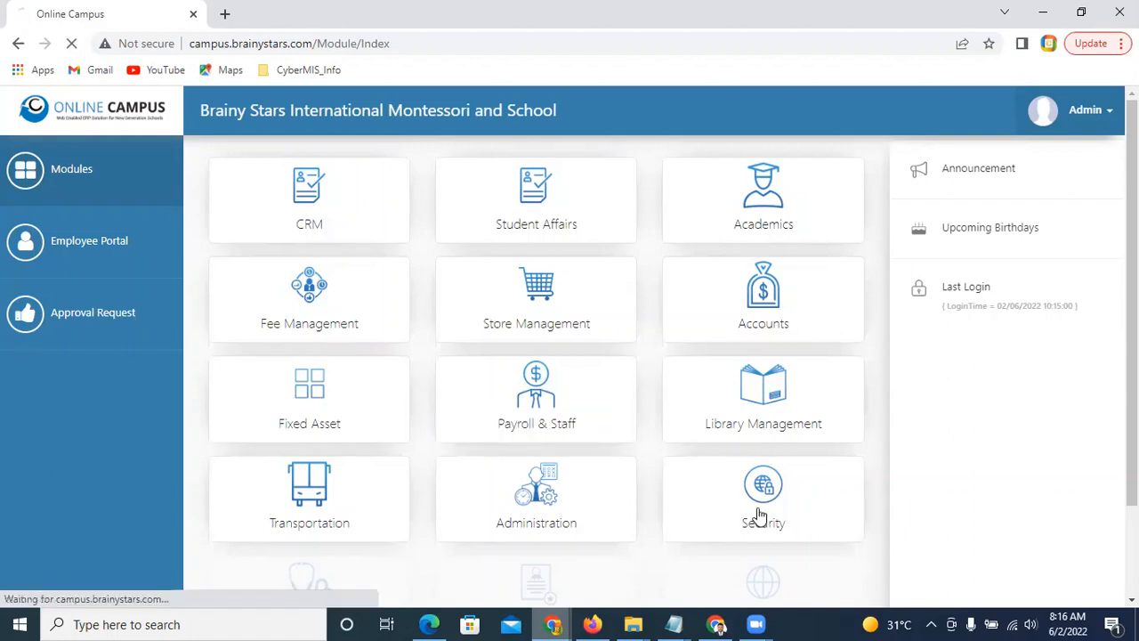
pyautogui.click(37, 172)
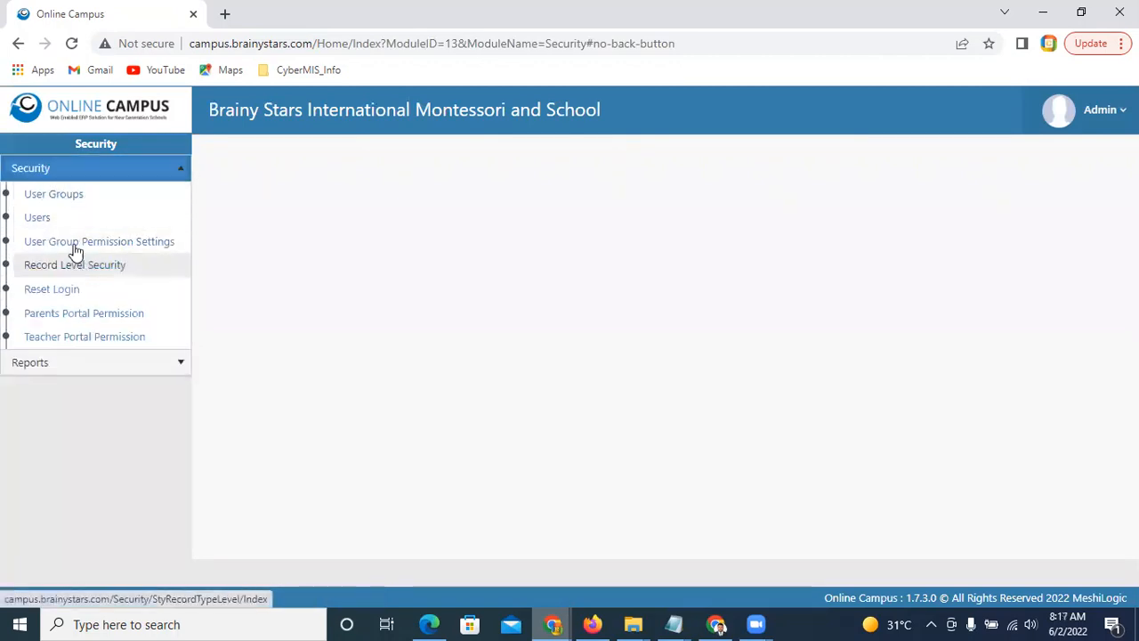
pyautogui.click(75, 249)
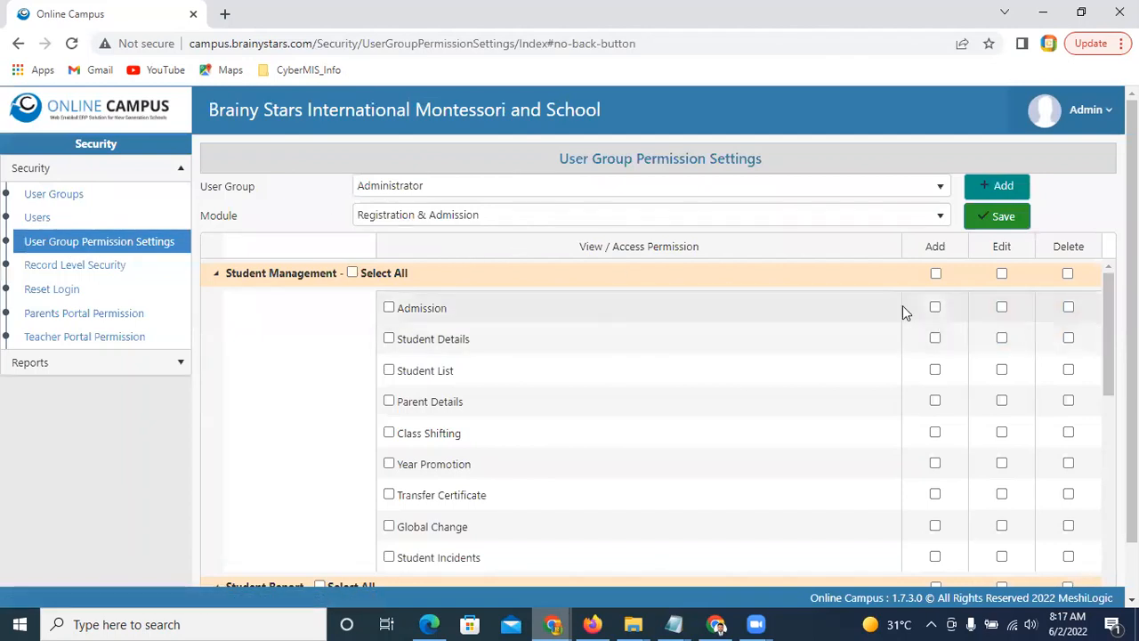
pyautogui.click(941, 218)
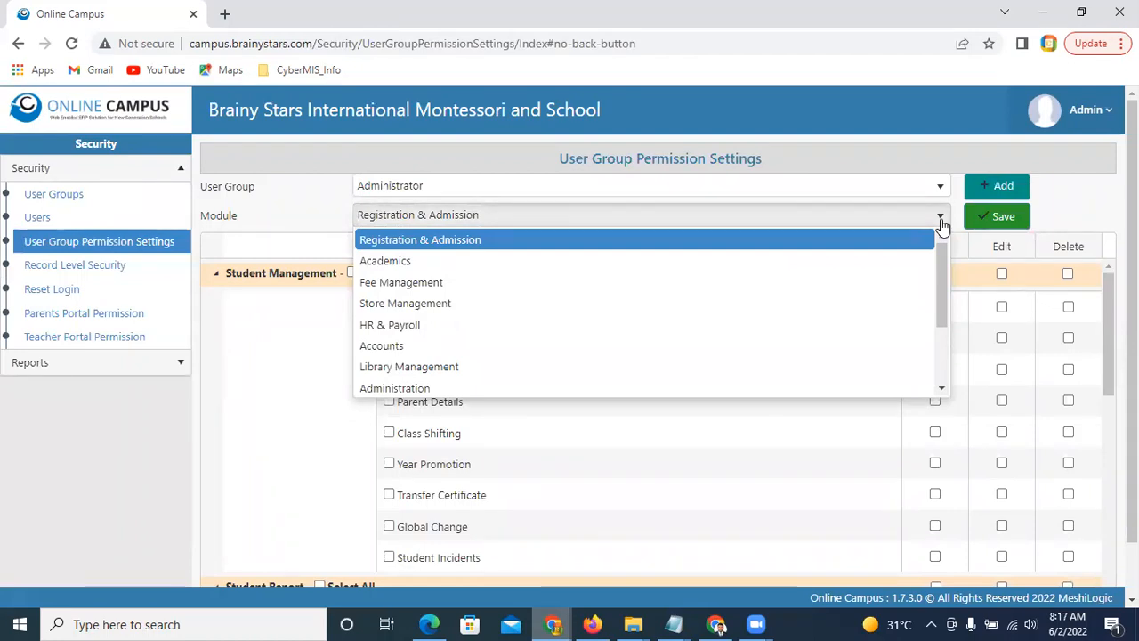
pyautogui.click(278, 329)
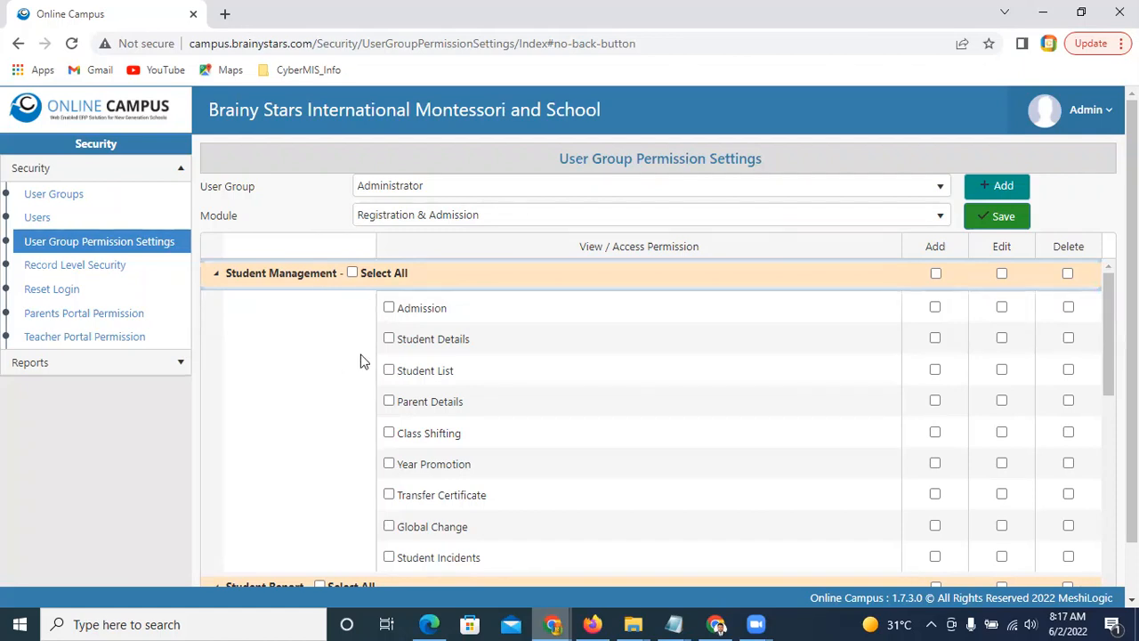
# View the L1Test user group's details without saving, then open the Users List.
pyautogui.click(73, 194)
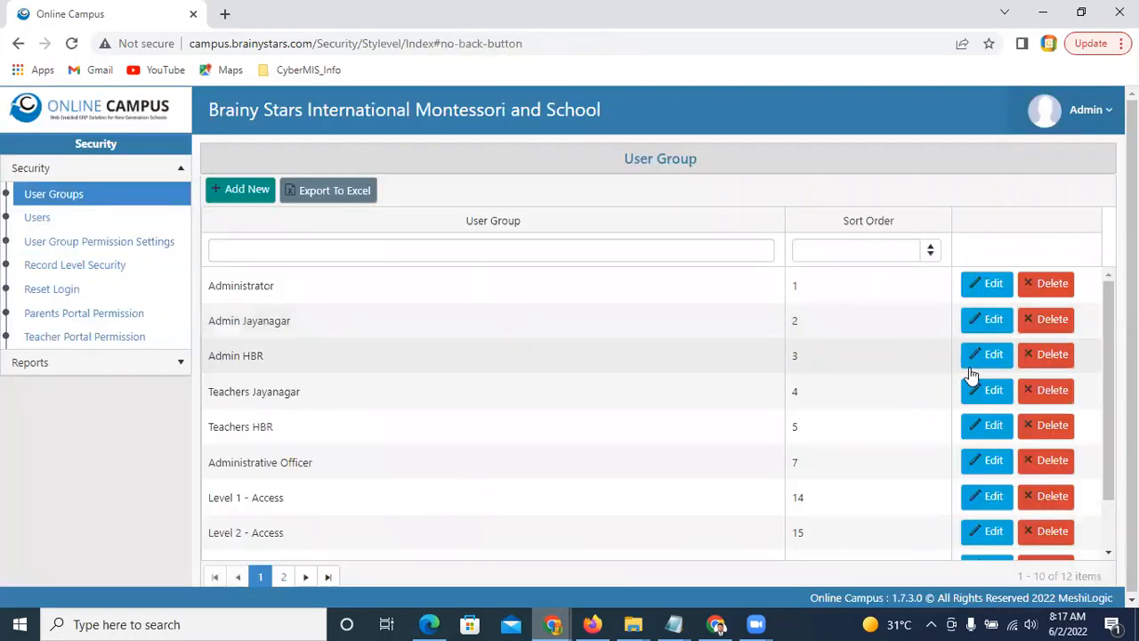
pyautogui.scroll(-2, 1107, 392)
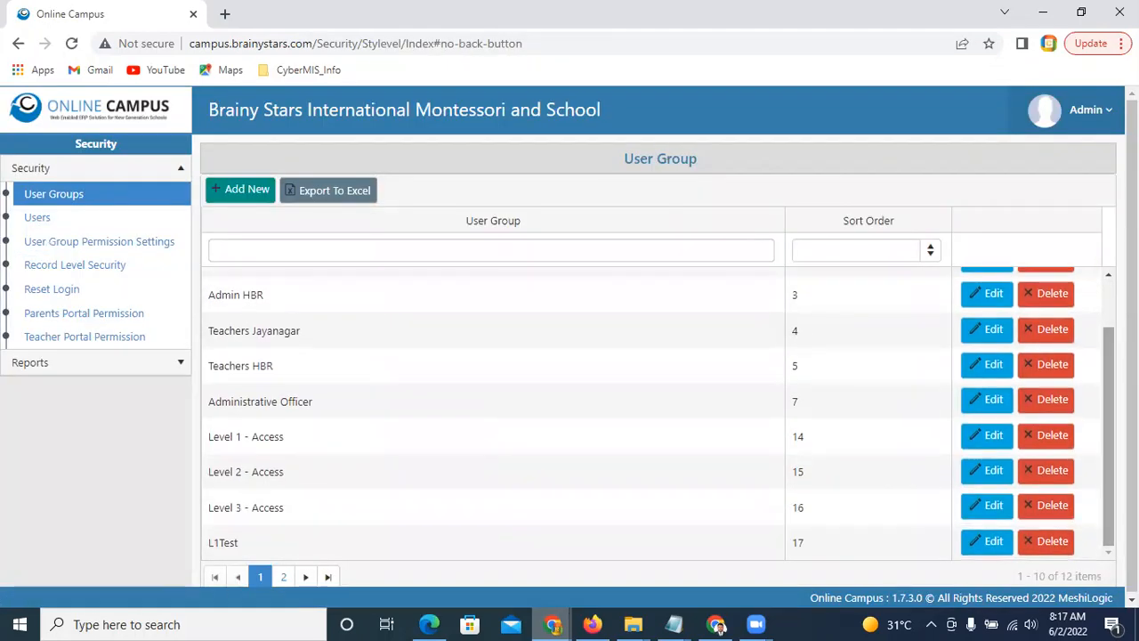
pyautogui.click(990, 541)
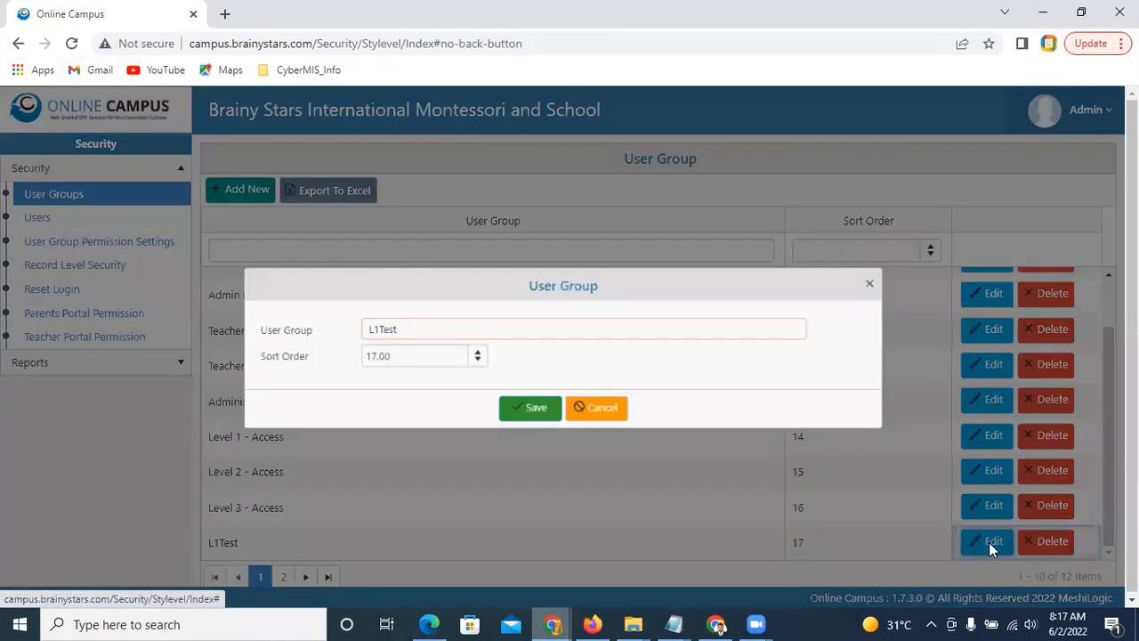
pyautogui.click(614, 411)
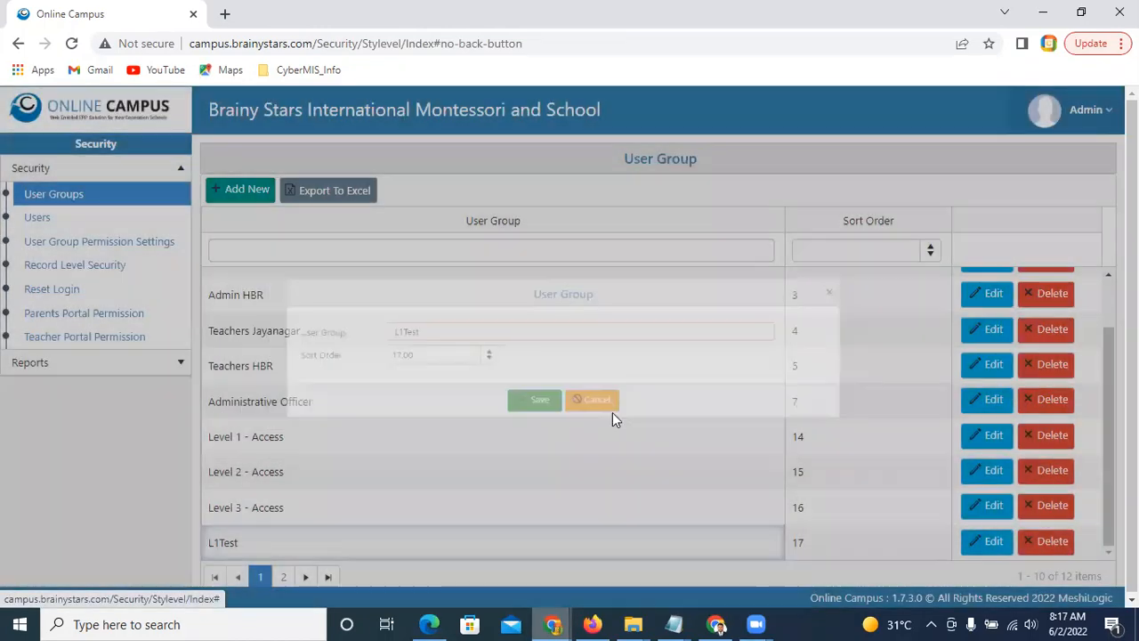
pyautogui.click(59, 222)
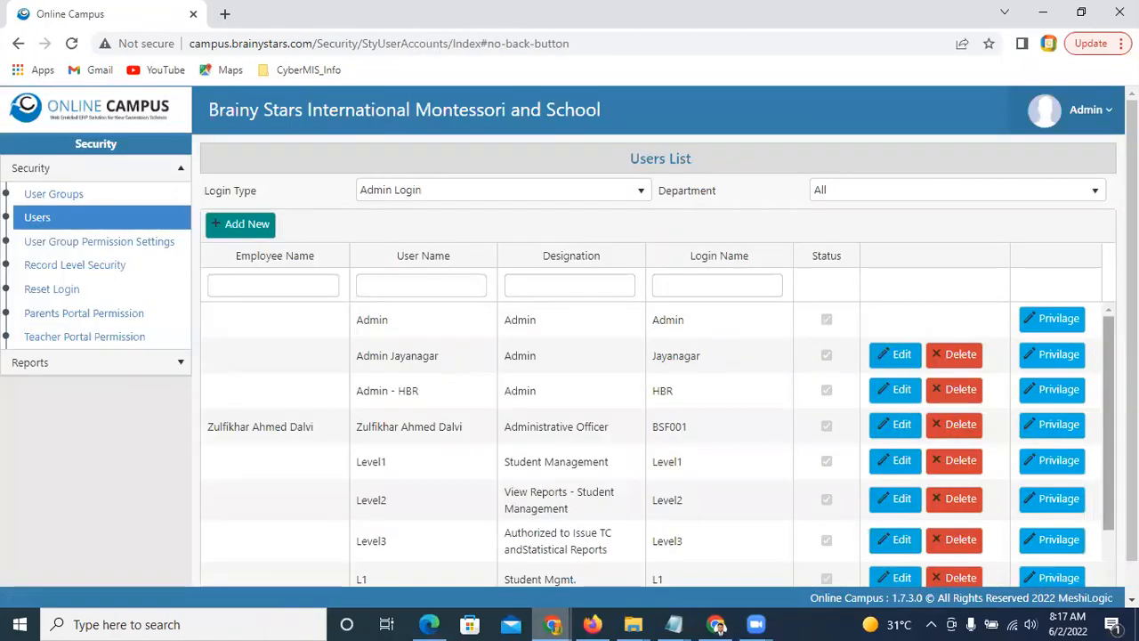
pyautogui.scroll(-1, 1104, 437)
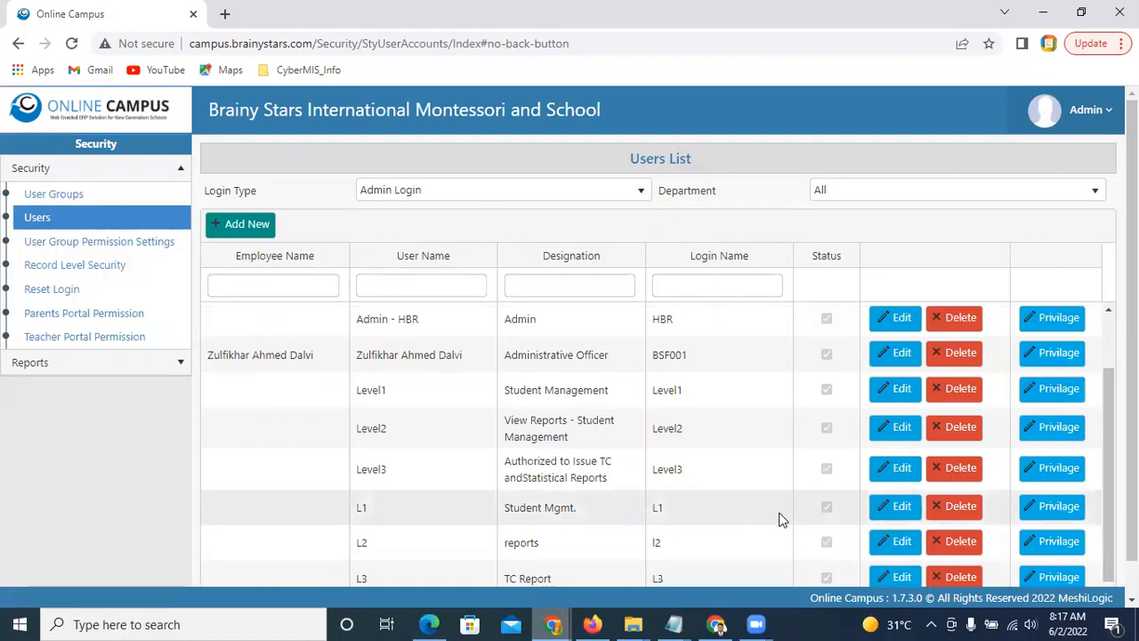
# Open the Student Mgmt. user's privileges and grant View, Add, Edit and Delete on all Student Report items.
pyautogui.click(1050, 506)
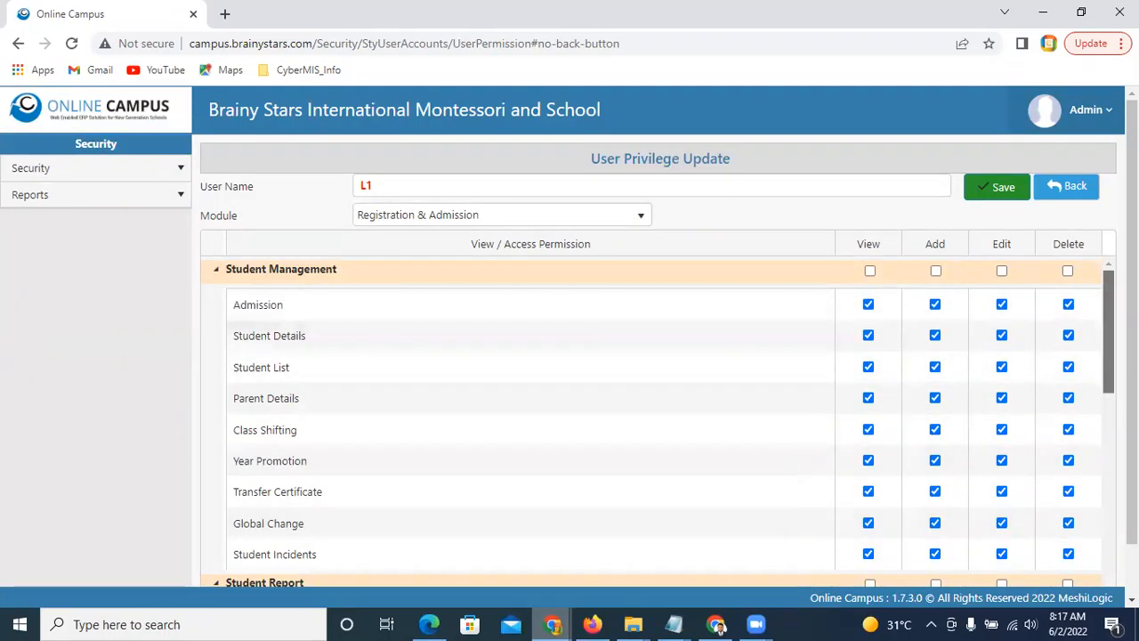
pyautogui.scroll(-3, 1108, 335)
pyautogui.moveTo(1107, 399); pyautogui.dragTo(1108, 408)
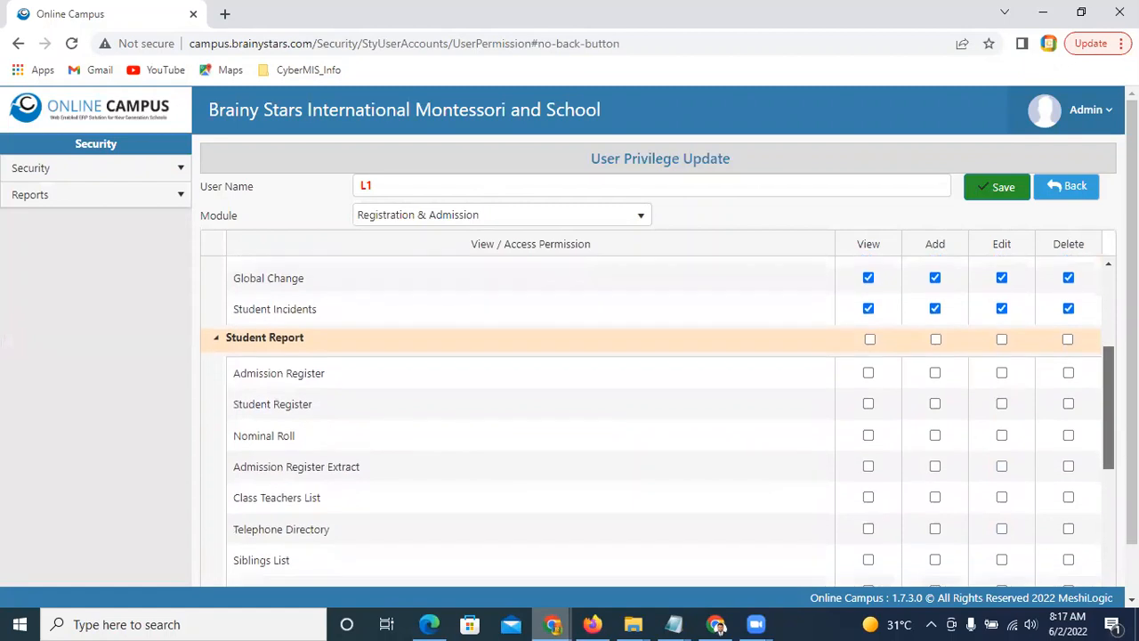
pyautogui.click(870, 340)
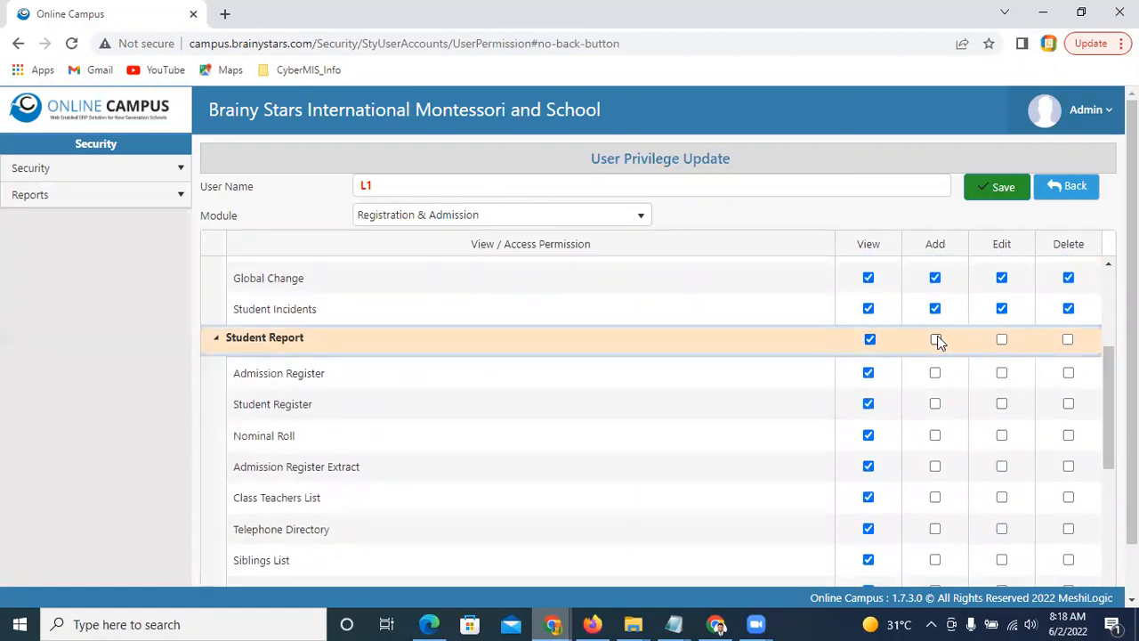
pyautogui.click(935, 340)
pyautogui.click(1000, 340)
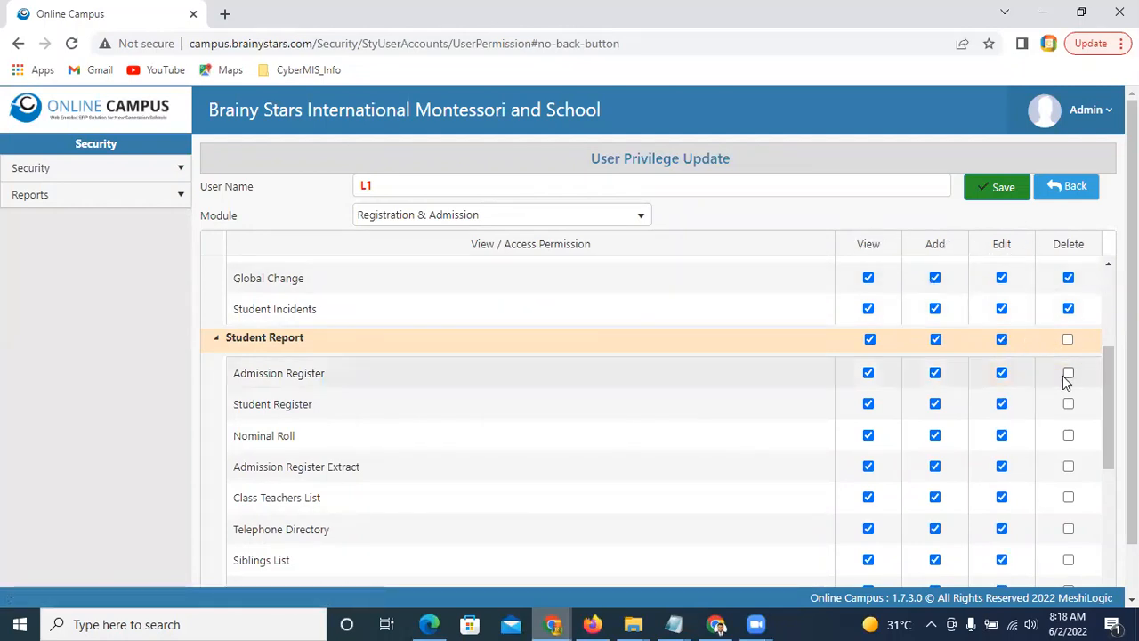
pyautogui.click(1067, 340)
# Grant Edit and Delete on both TC Reports items, save, and dismiss the confirmation.
pyautogui.moveTo(1108, 365); pyautogui.dragTo(1108, 530)
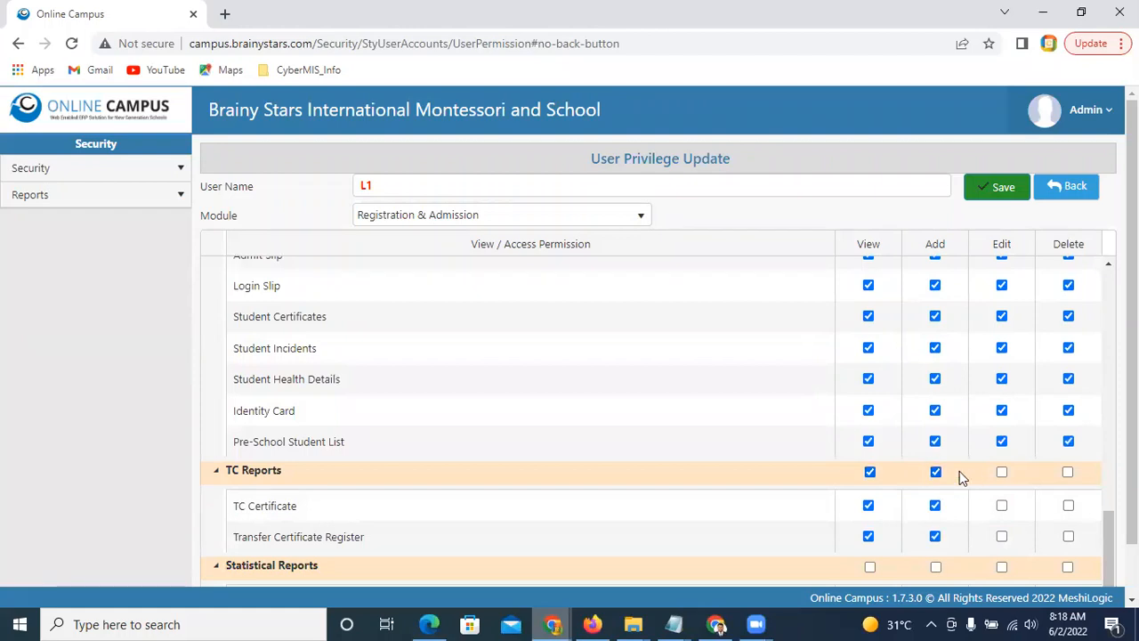
pyautogui.click(1001, 472)
pyautogui.click(1067, 475)
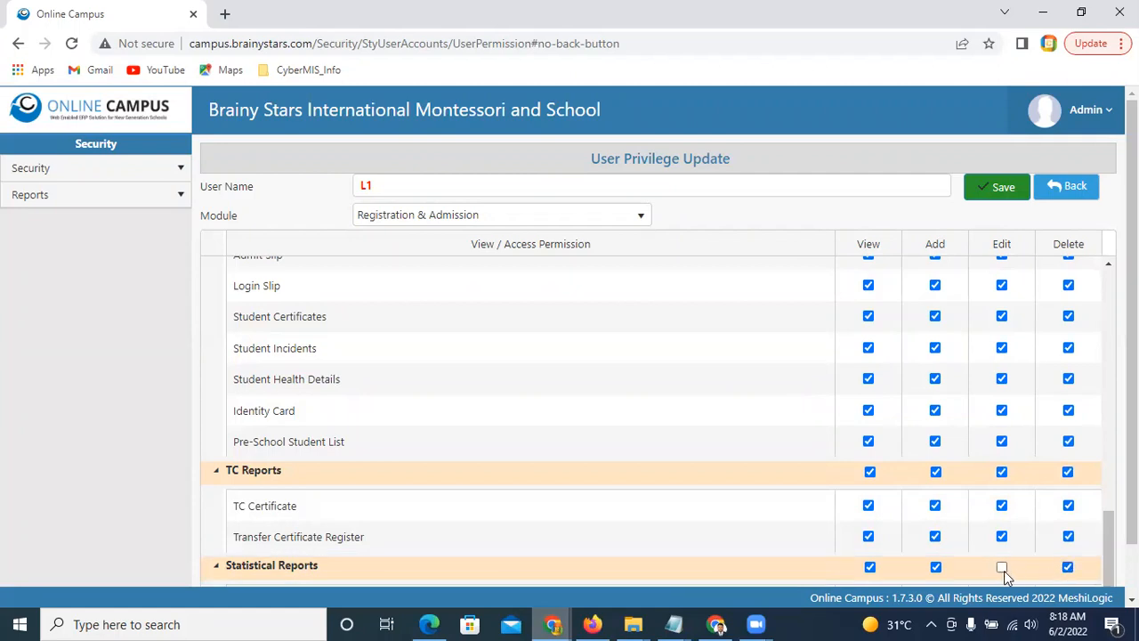
pyautogui.scroll(-2, 1047, 569)
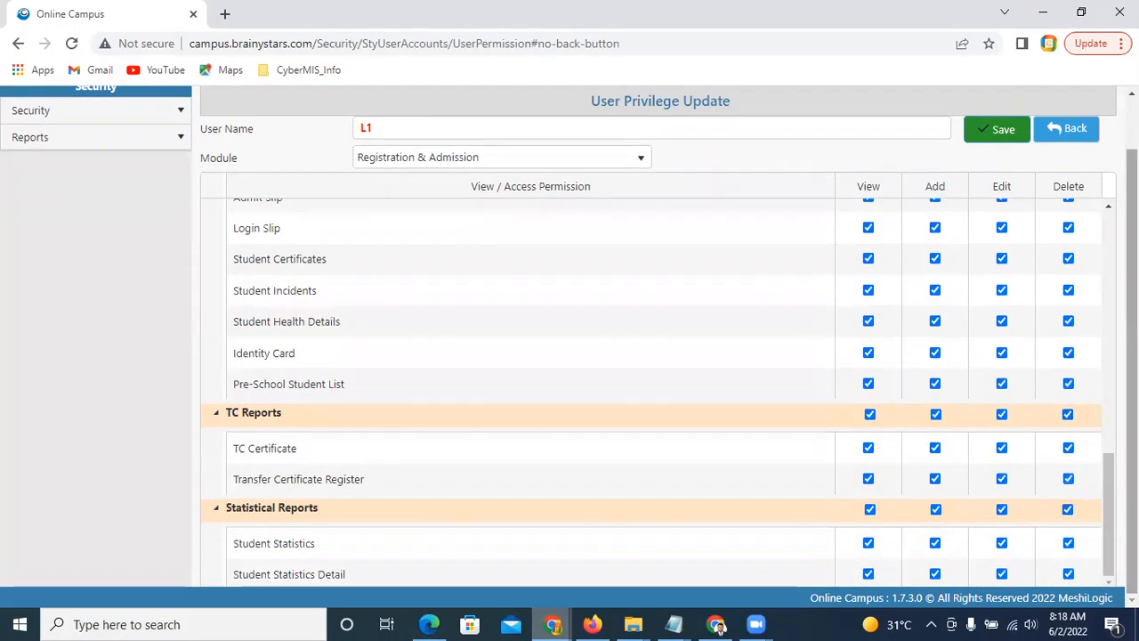
pyautogui.click(986, 130)
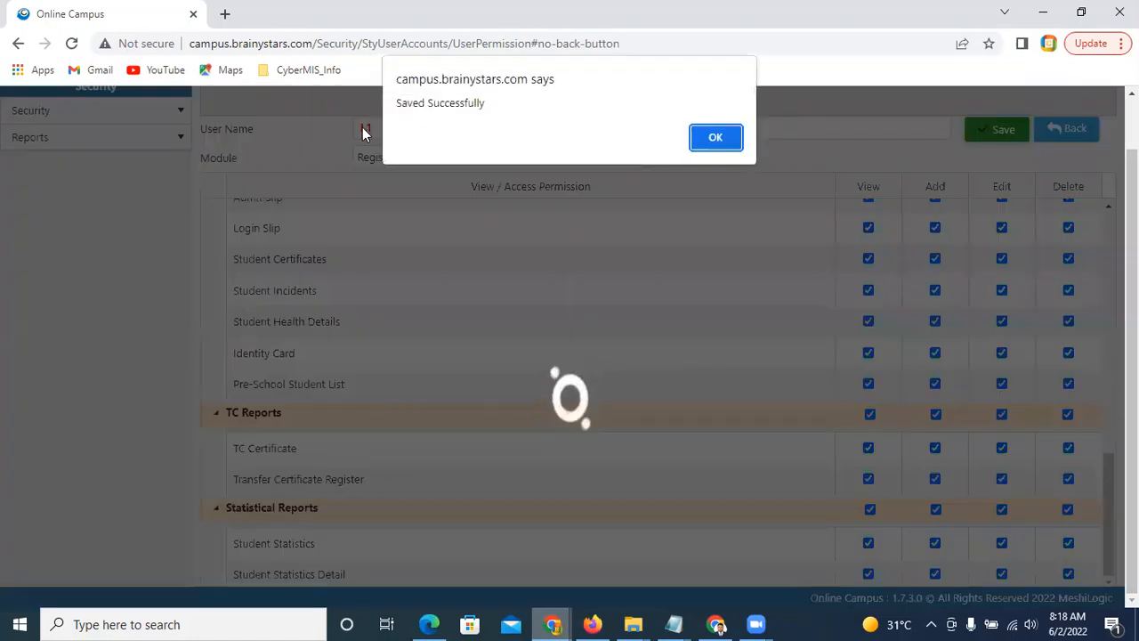
pyautogui.click(717, 137)
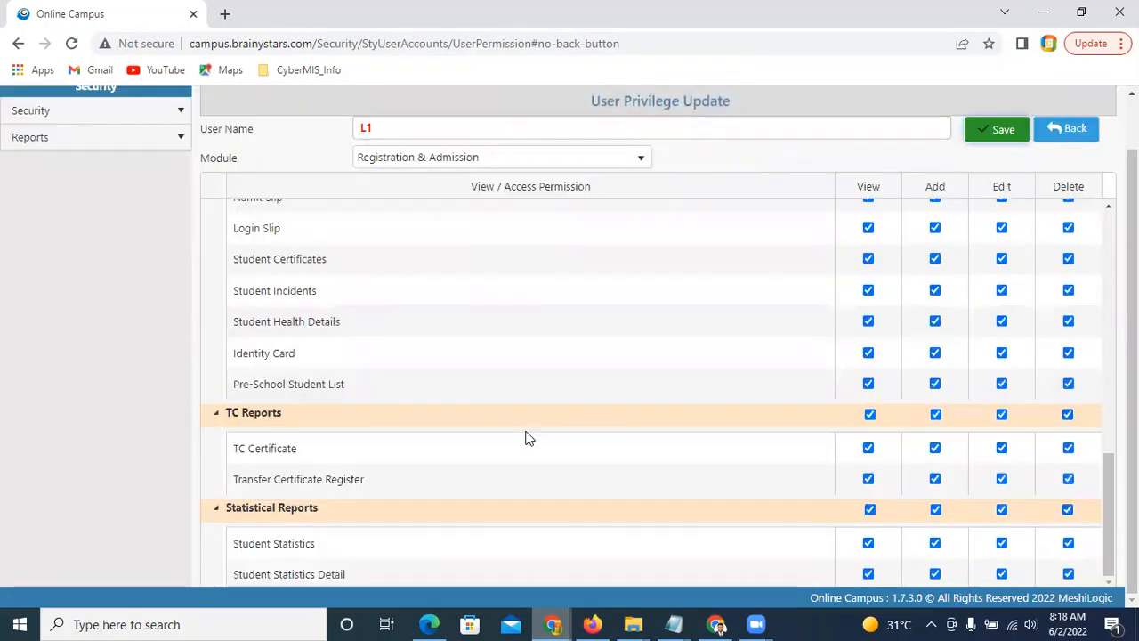
pyautogui.click(441, 617)
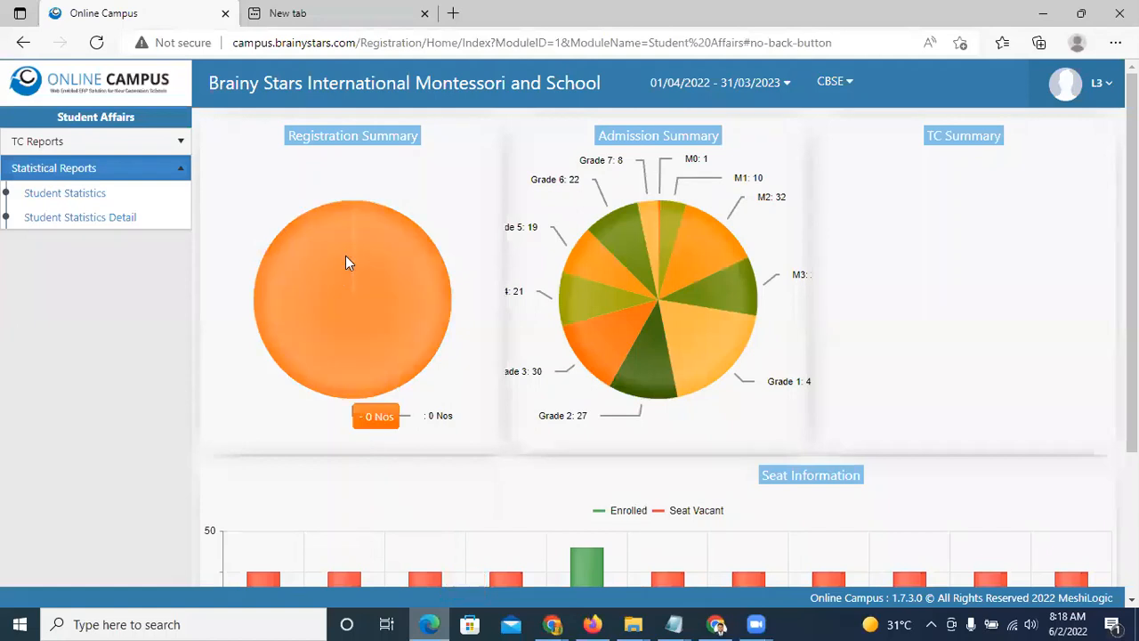
# Log out of the other test account and confirm.
pyautogui.click(1108, 82)
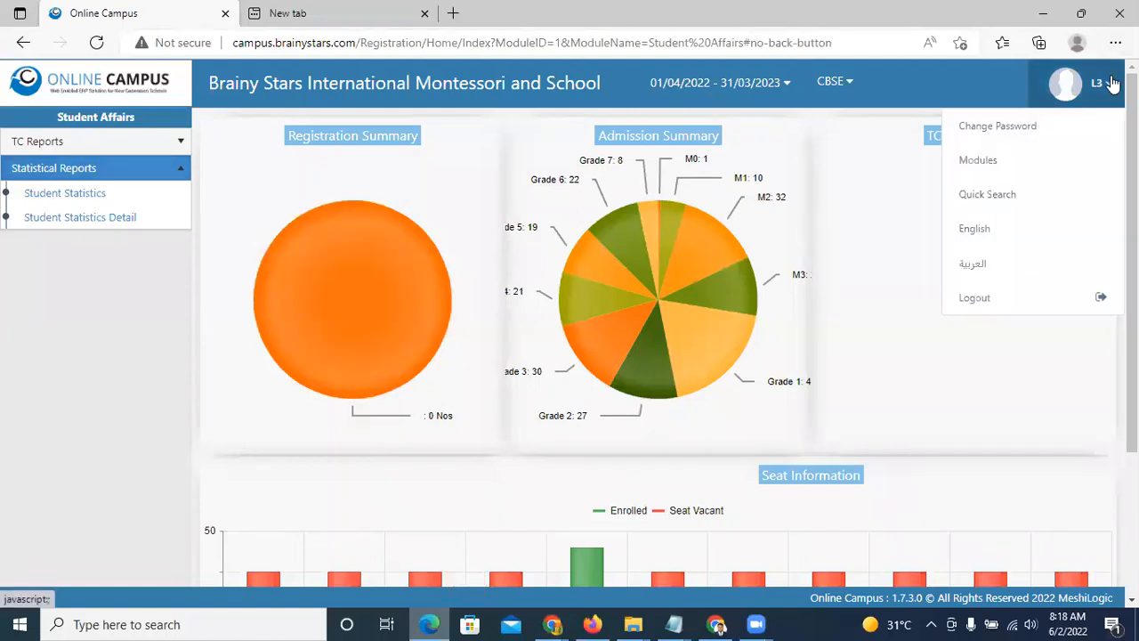
pyautogui.click(975, 303)
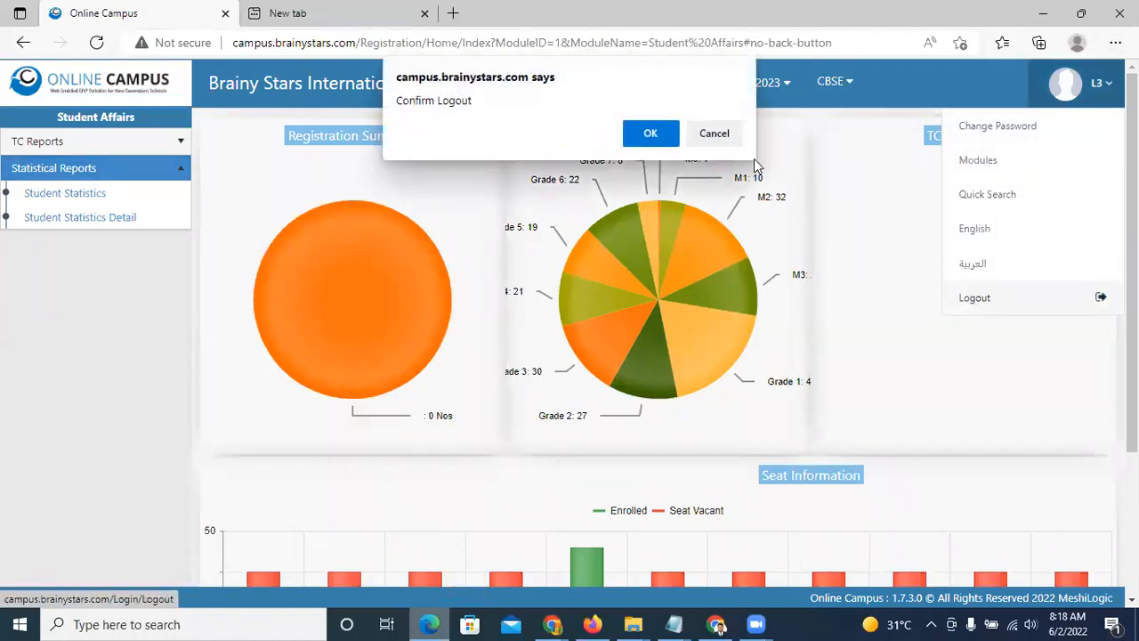
pyautogui.click(646, 132)
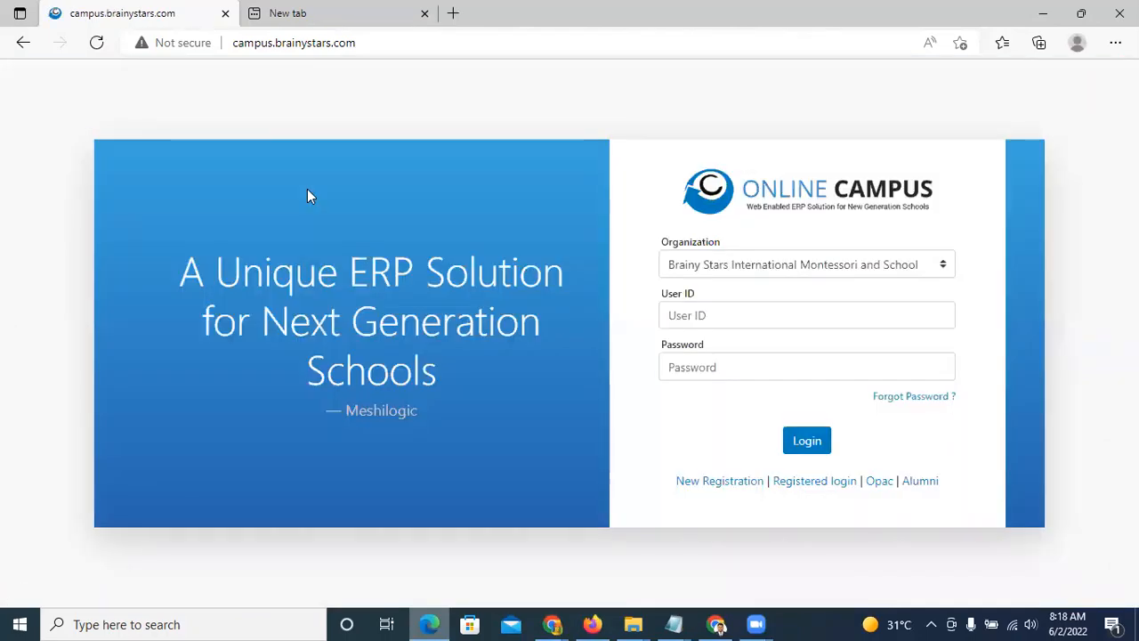
# Log in as l1 with the account password, retyping it after an Invalid Password rejection.
pyautogui.click(702, 313)
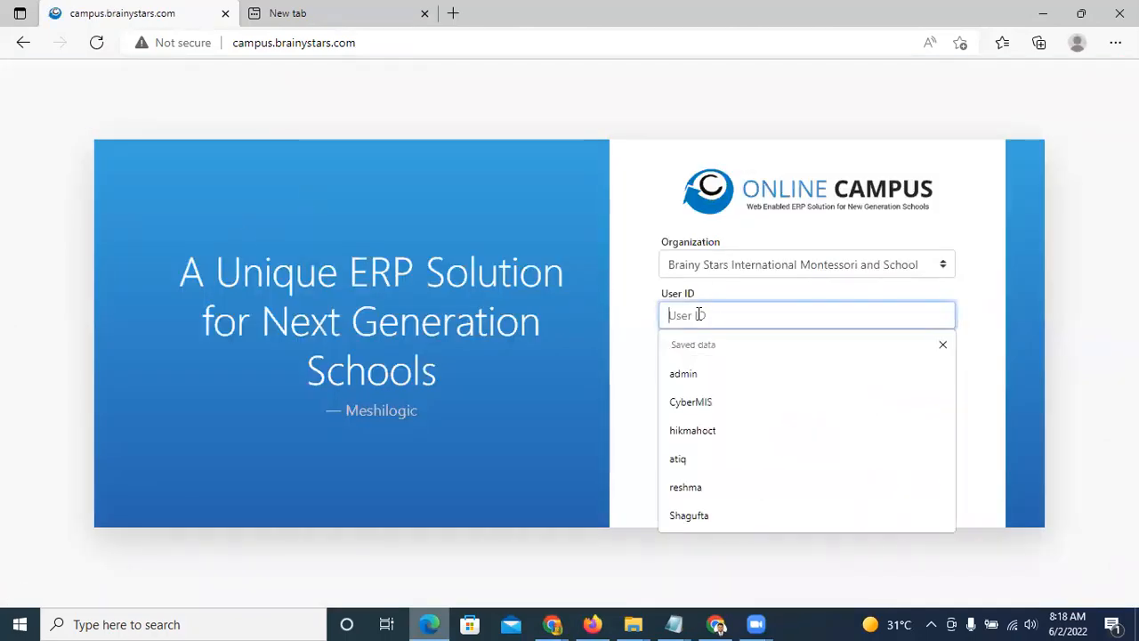
pyautogui.write('l1')
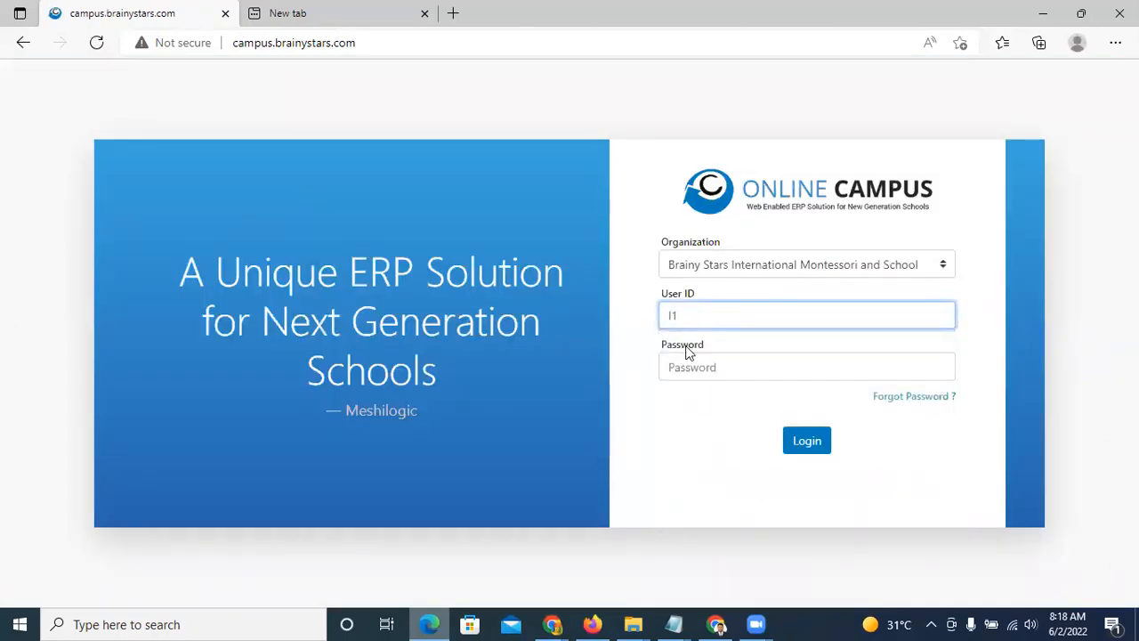
pyautogui.click(675, 370)
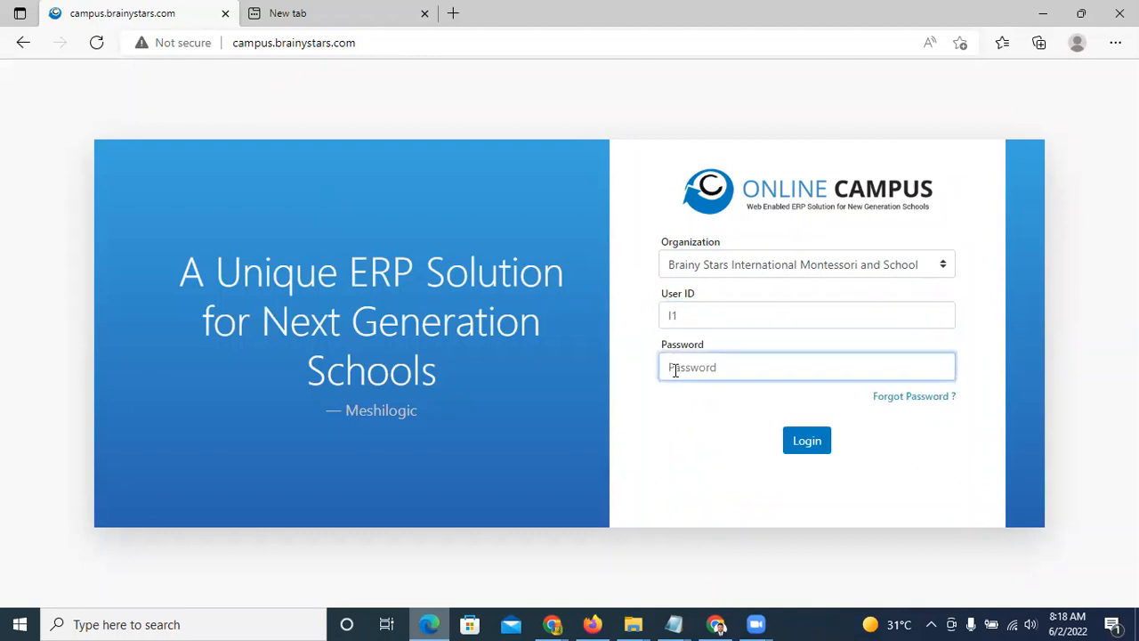
pyautogui.write('*********')
pyautogui.click(811, 448)
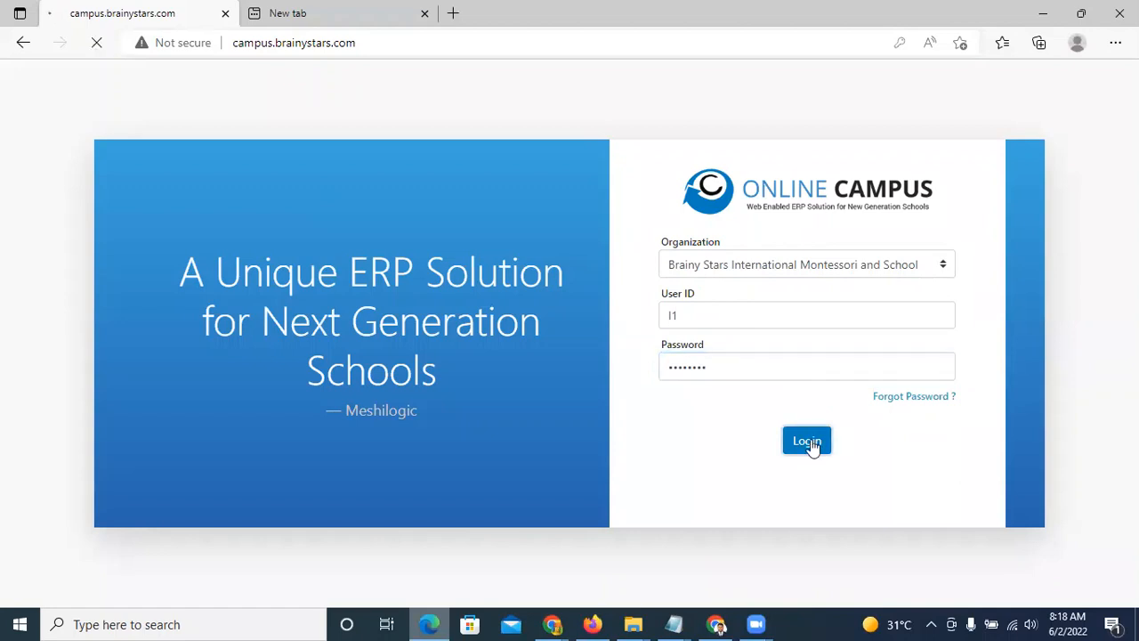
pyautogui.click(729, 352)
pyautogui.write('*********')
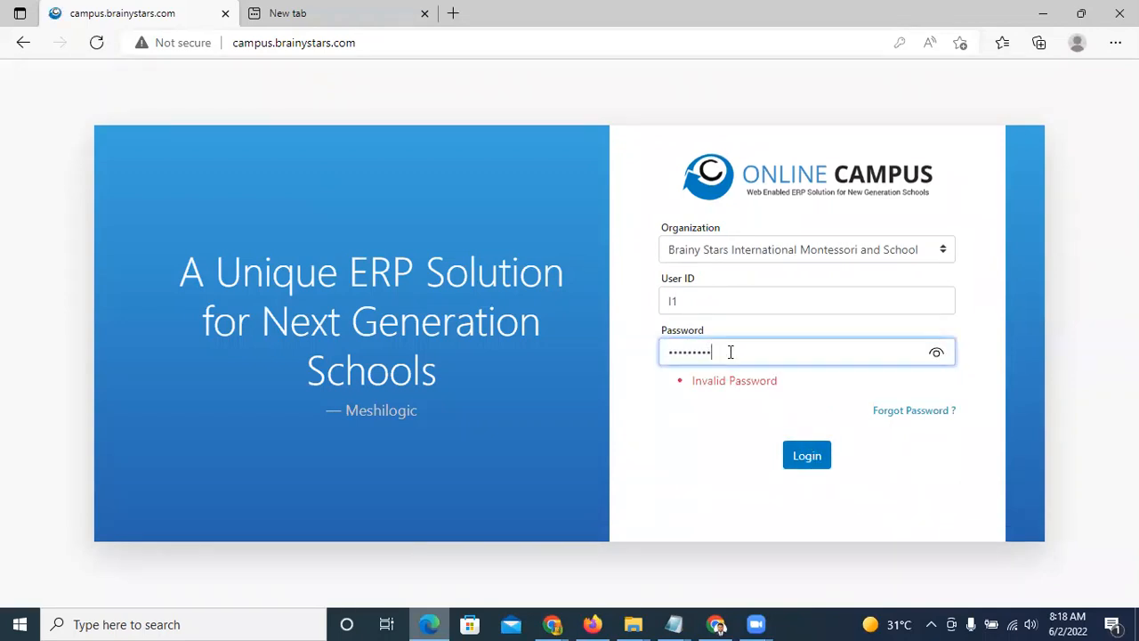
pyautogui.click(803, 454)
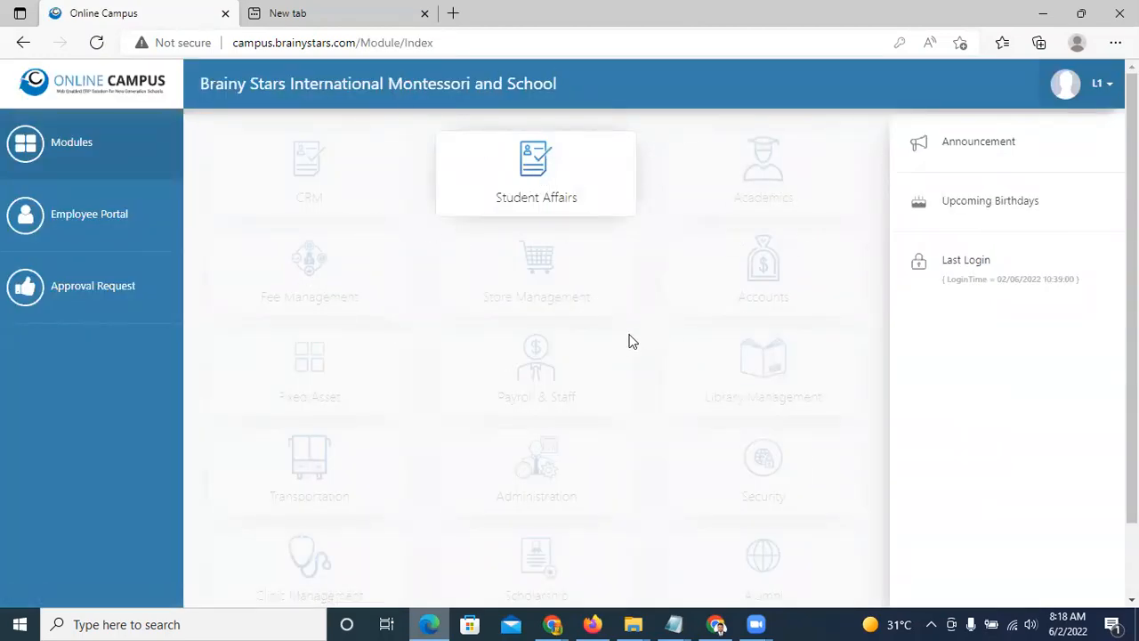
# Open Student Affairs to see Student Management, Student Report, TC Reports and Statistical Reports.
pyautogui.click(540, 178)
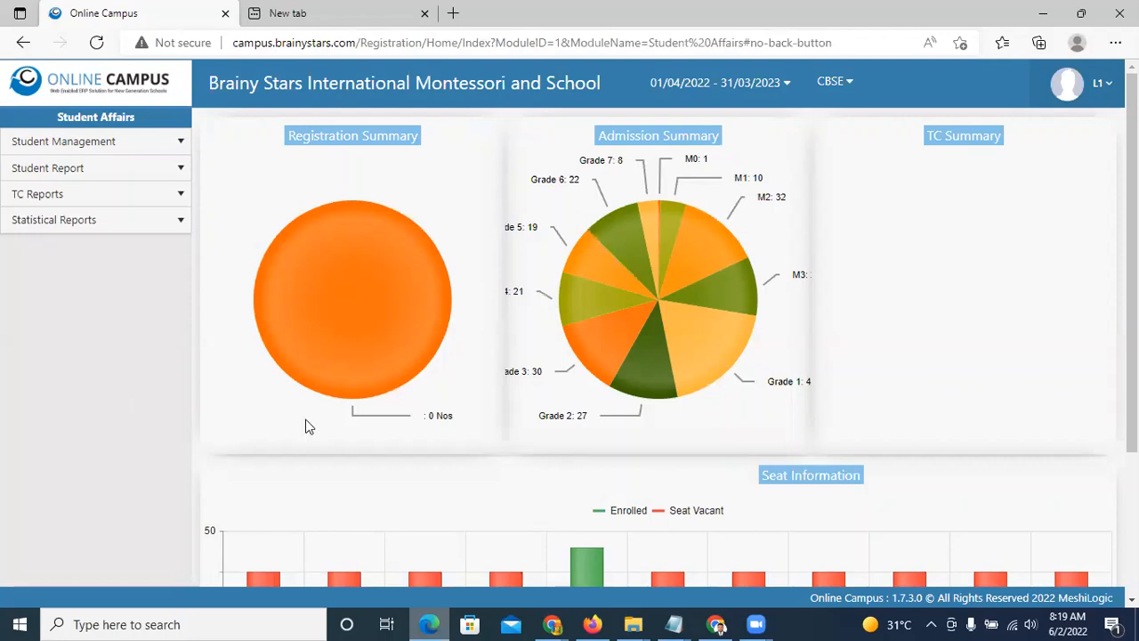
# Back in the admin window, browse Users and User Groups under Security, ending on User Group Permission Settings.
pyautogui.moveTo(557, 620)
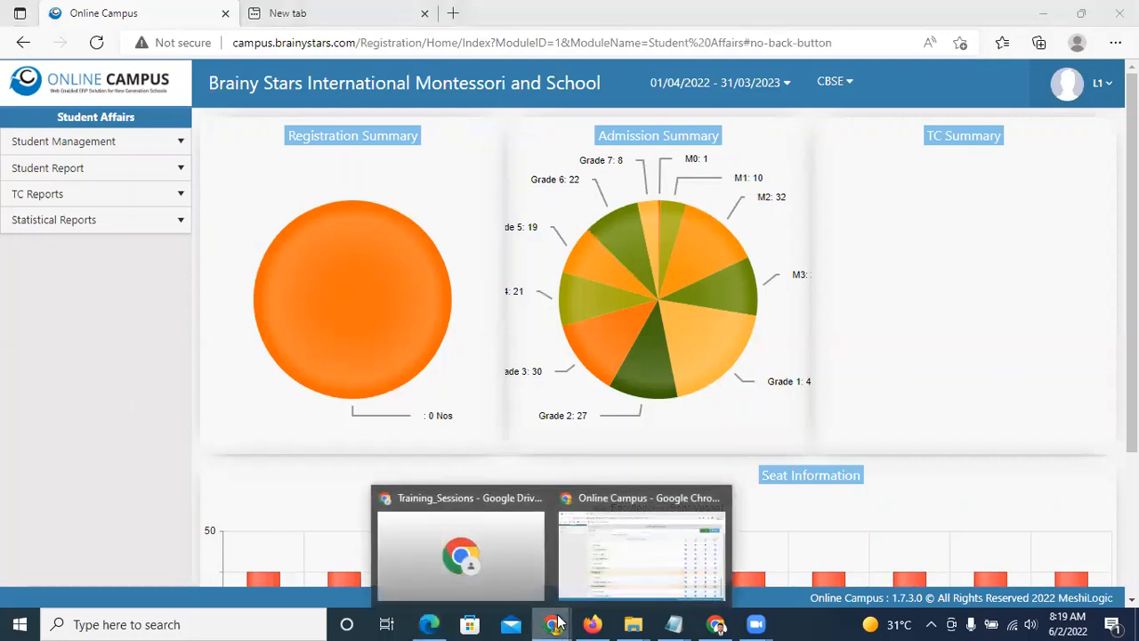
pyautogui.click(628, 567)
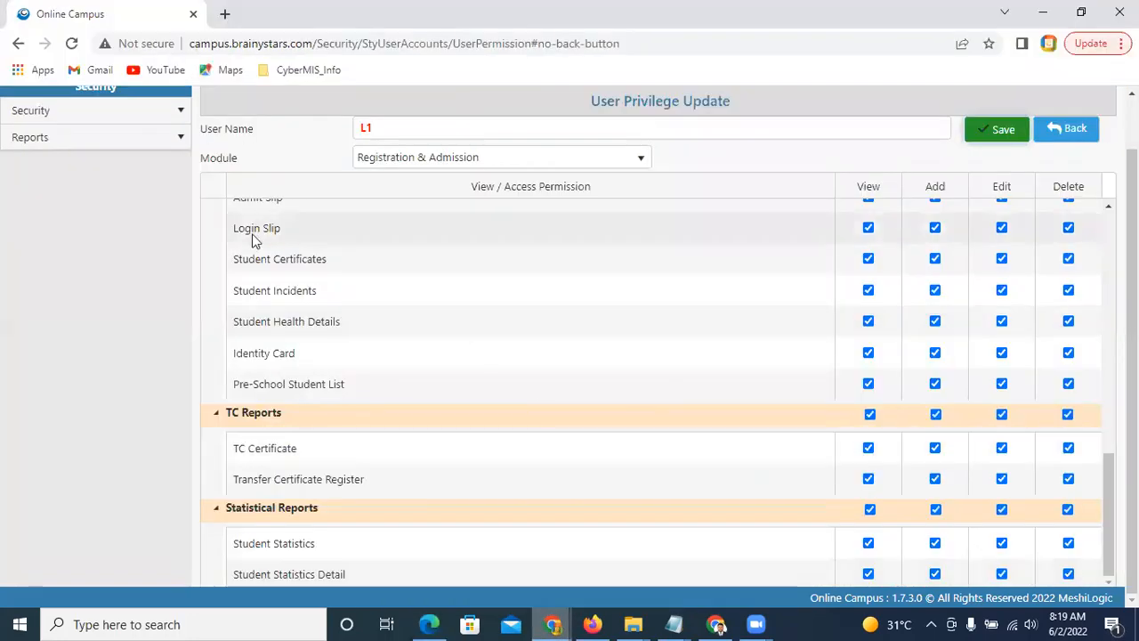
pyautogui.click(40, 111)
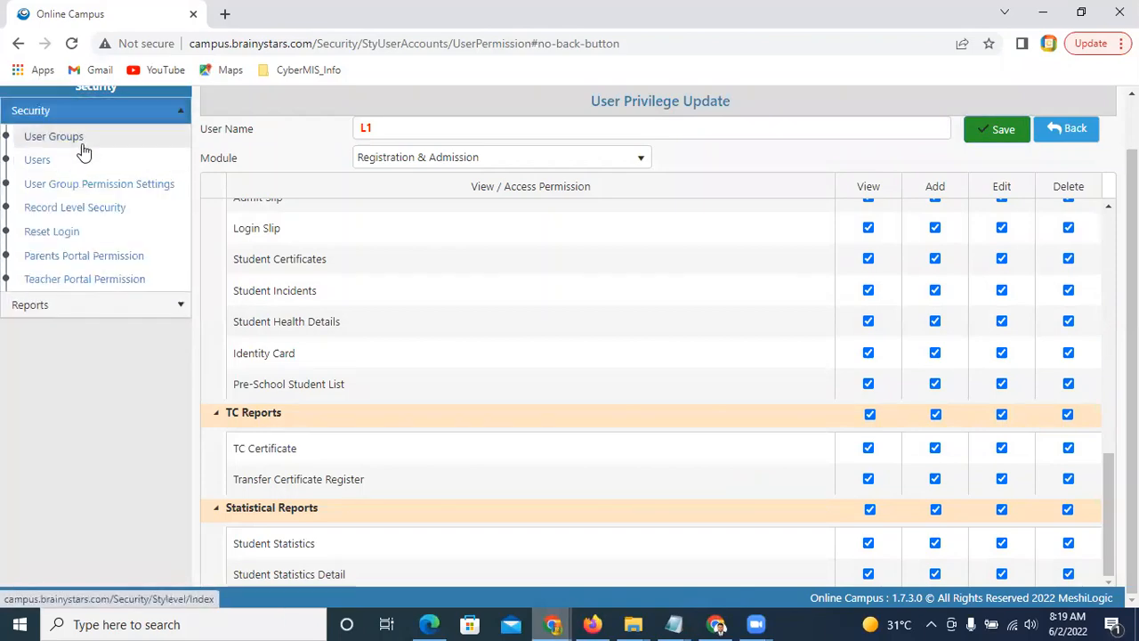
pyautogui.click(37, 162)
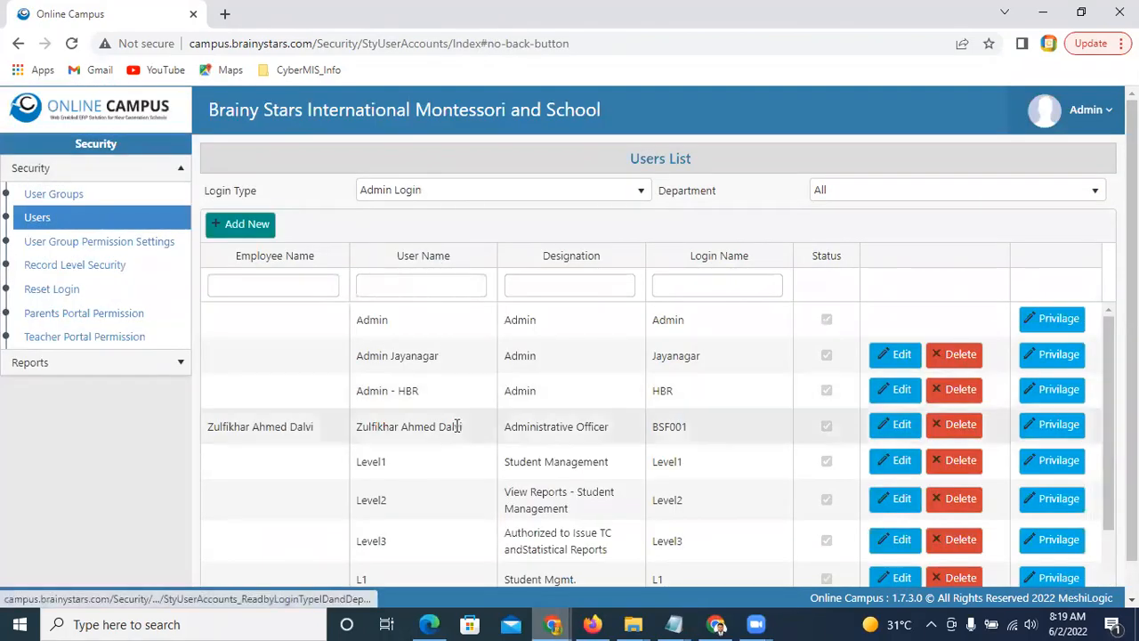
pyautogui.click(67, 196)
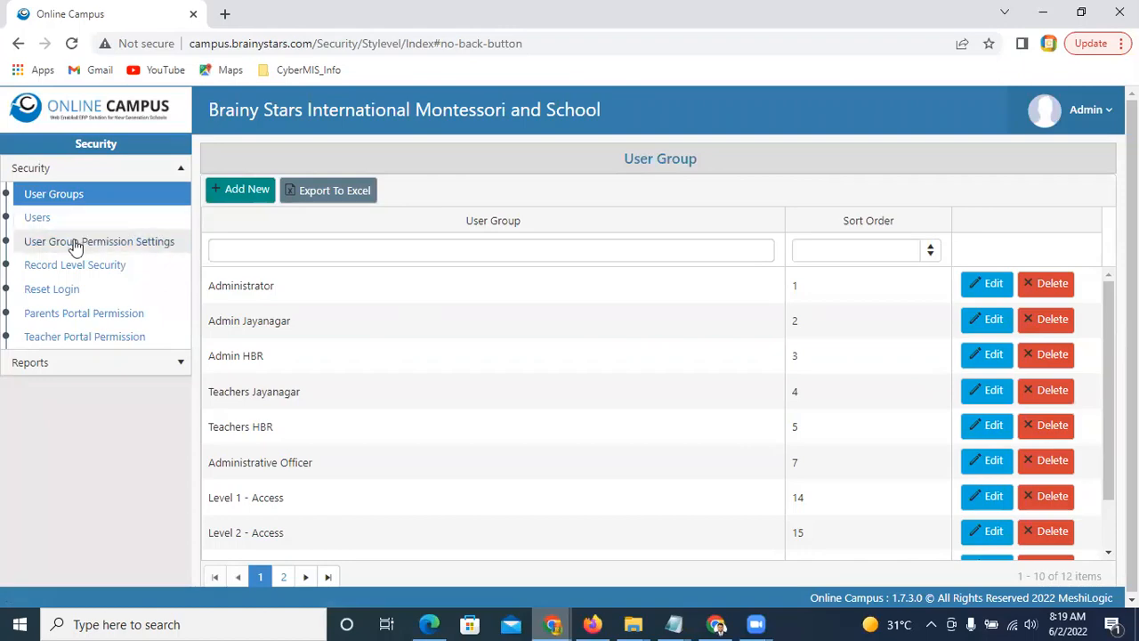
pyautogui.click(51, 221)
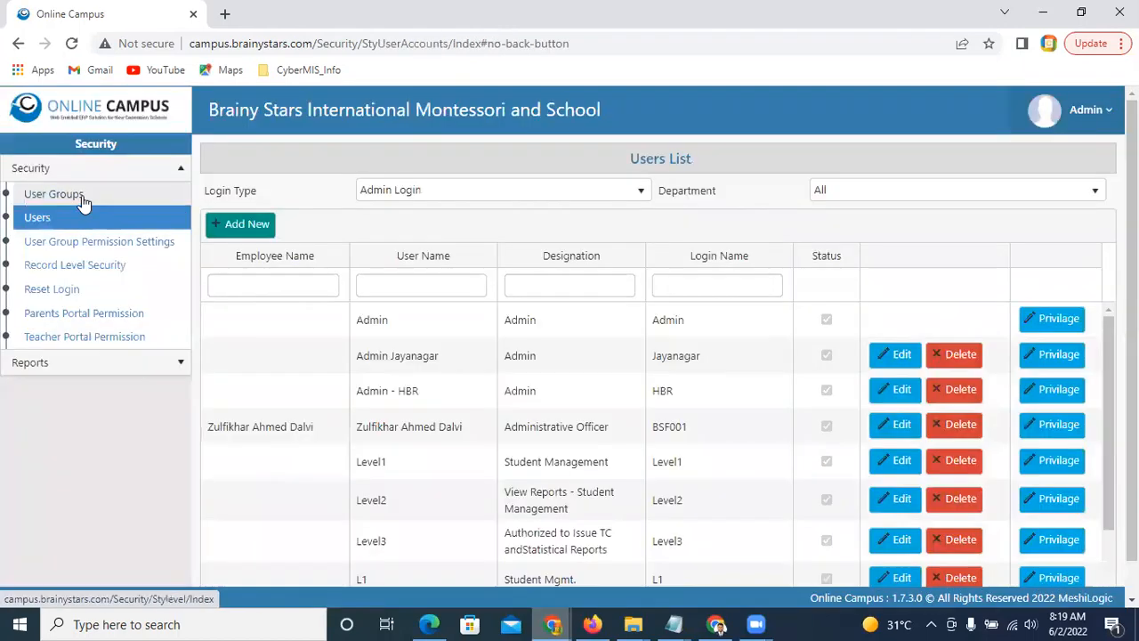
pyautogui.click(64, 244)
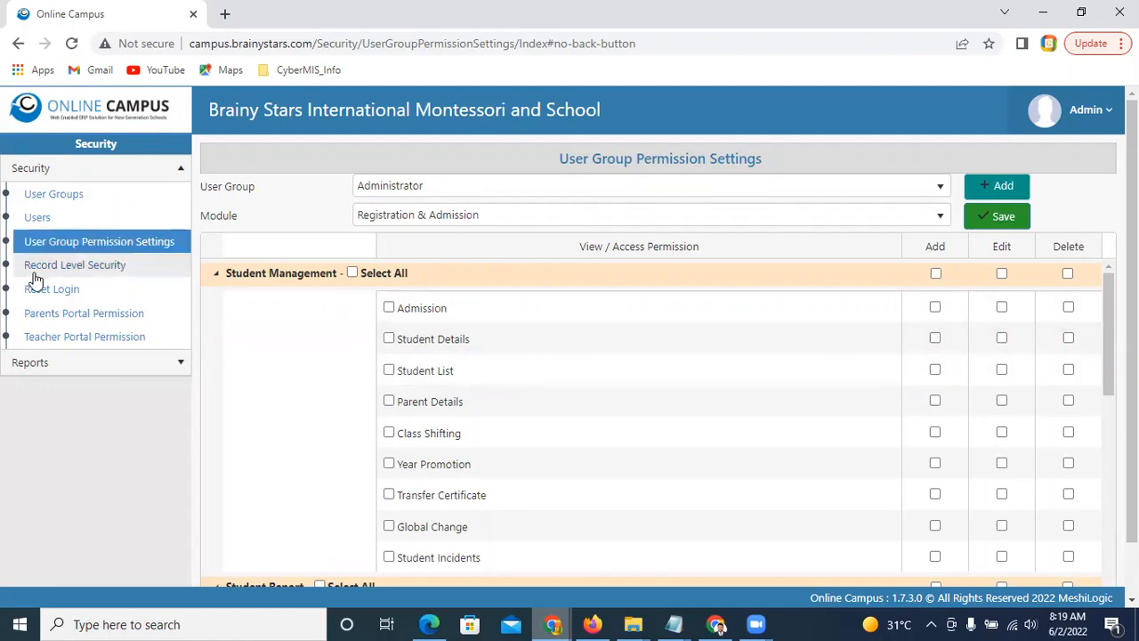
# Open Record Level Security and check the record types, keeping Branch selected.
pyautogui.click(69, 267)
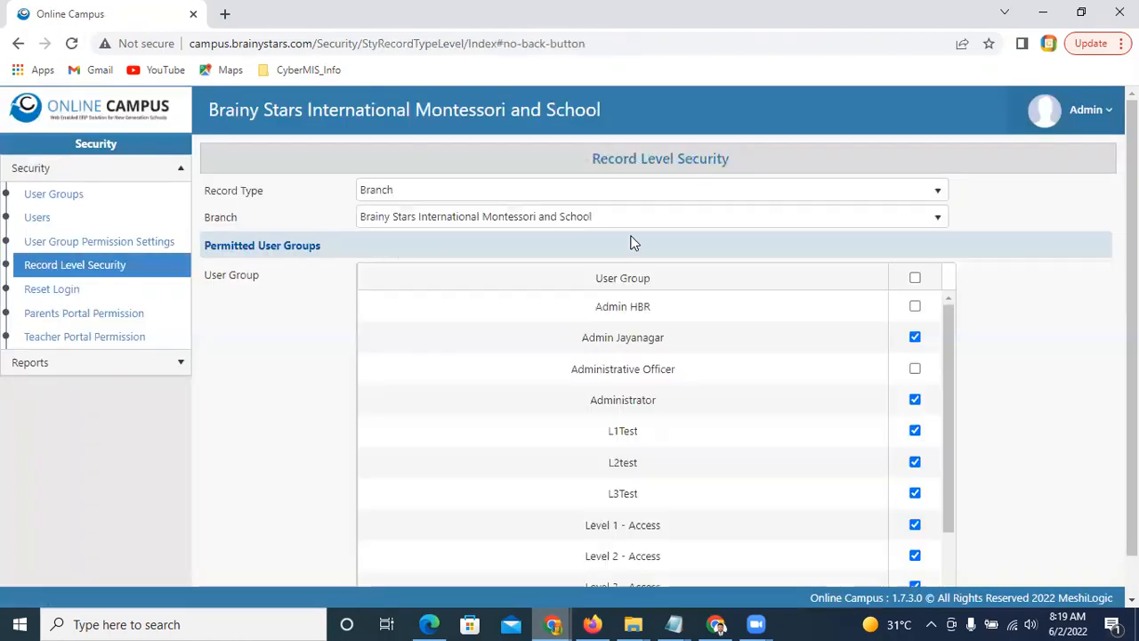
pyautogui.click(938, 191)
pyautogui.click(1021, 194)
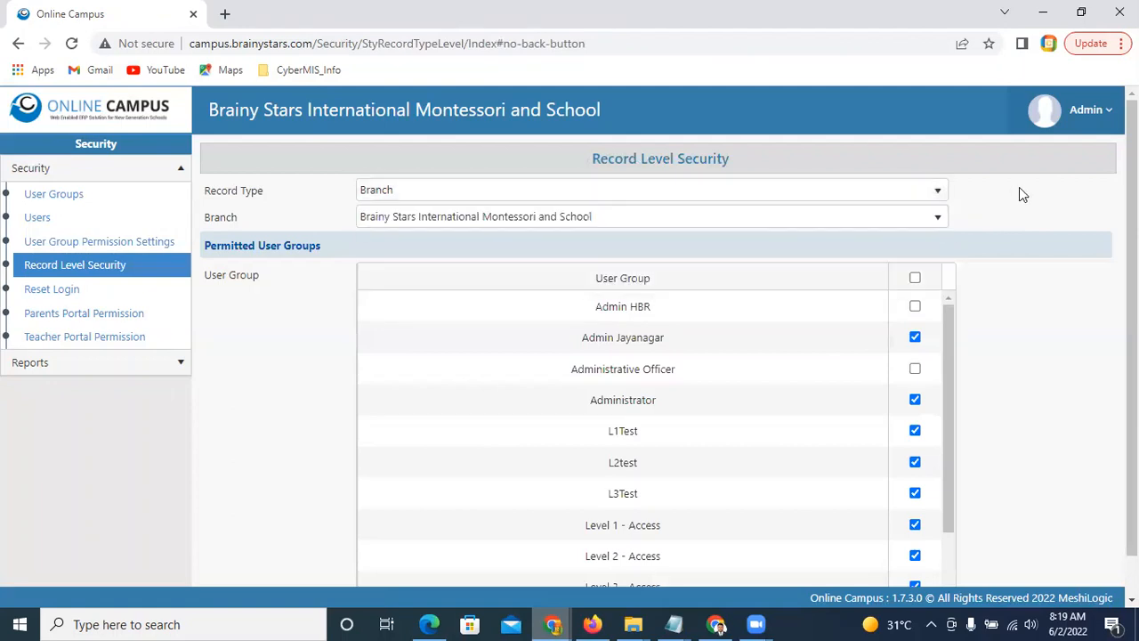